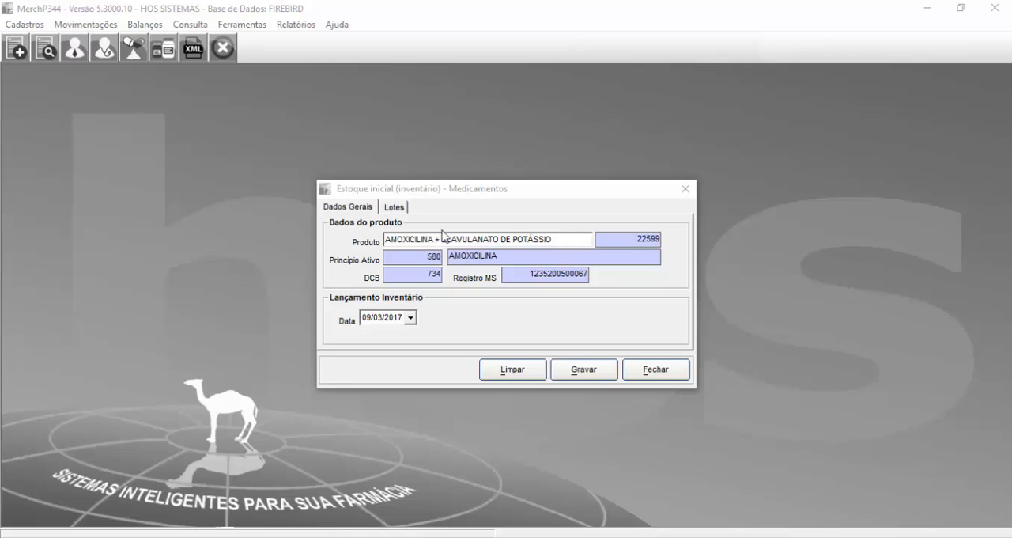
Step: Check the amoxicillin and clavulanate product data and set the initial inventory date to 08/03/2017
shift+click(484, 239)
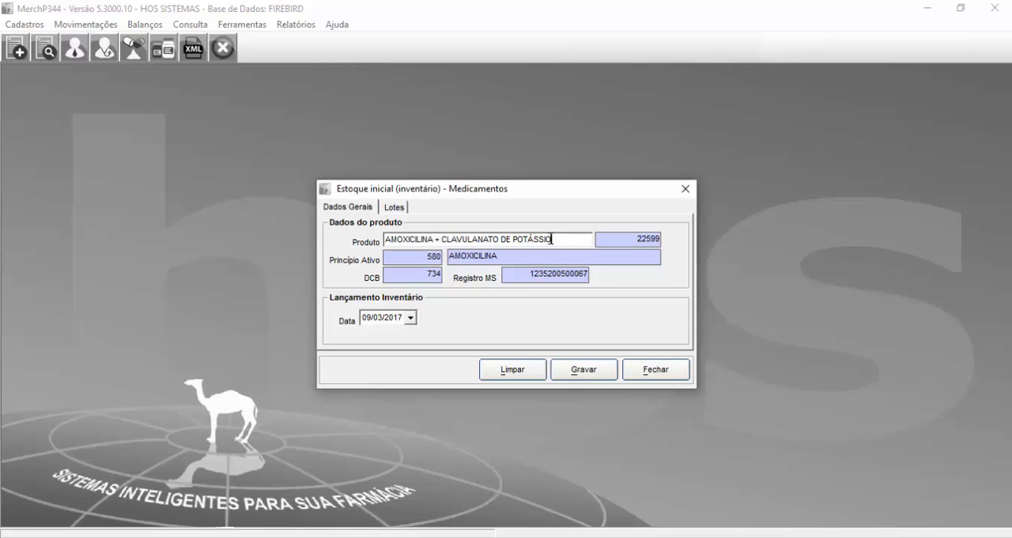
double_click(530, 240)
drag(617, 237, 654, 240)
click(366, 318)
Step: Add lot ABC123 to the initial inventory with quantity 5 and expiry date 01/01/2020
click(403, 209)
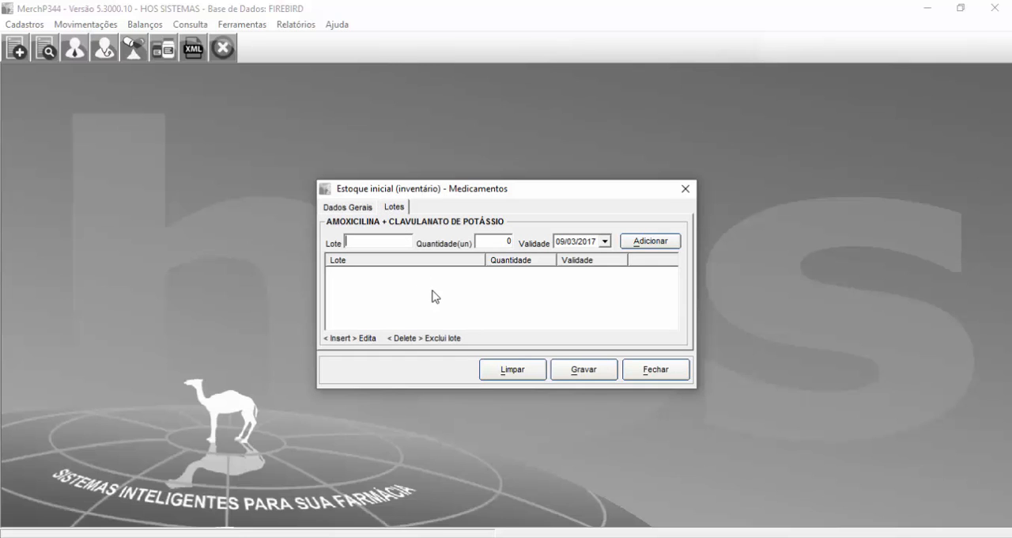
text(ABC123)
click(506, 241)
text(5)
click(568, 241)
click(589, 241)
text(2020)
click(645, 243)
click(563, 240)
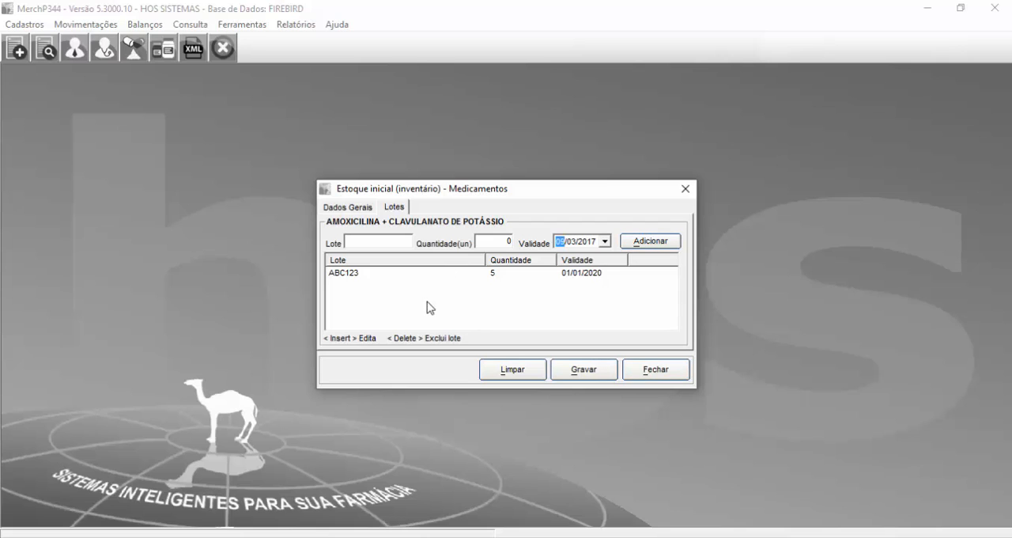
Step: Save and confirm the initial inventory entry for the medication, and close its form
click(575, 371)
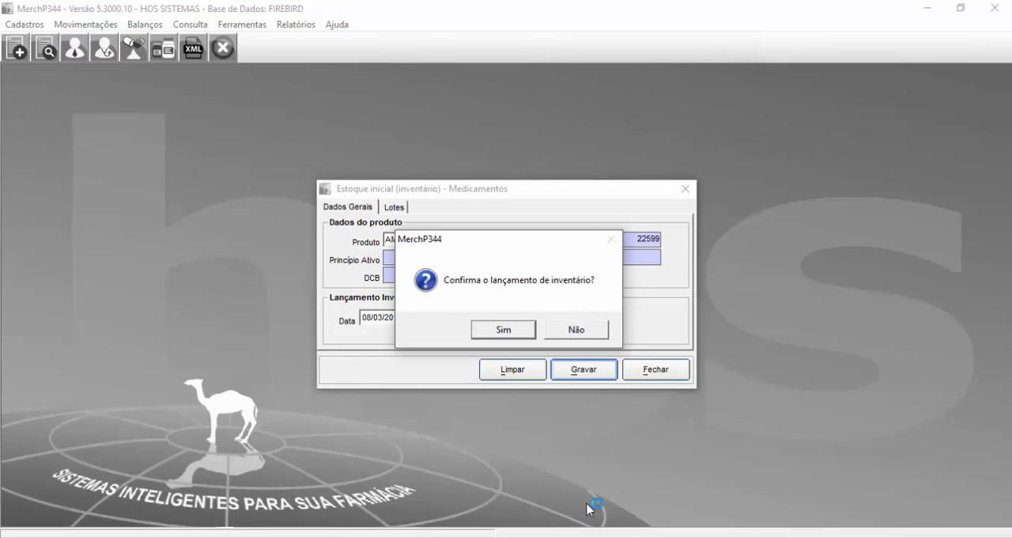
click(504, 331)
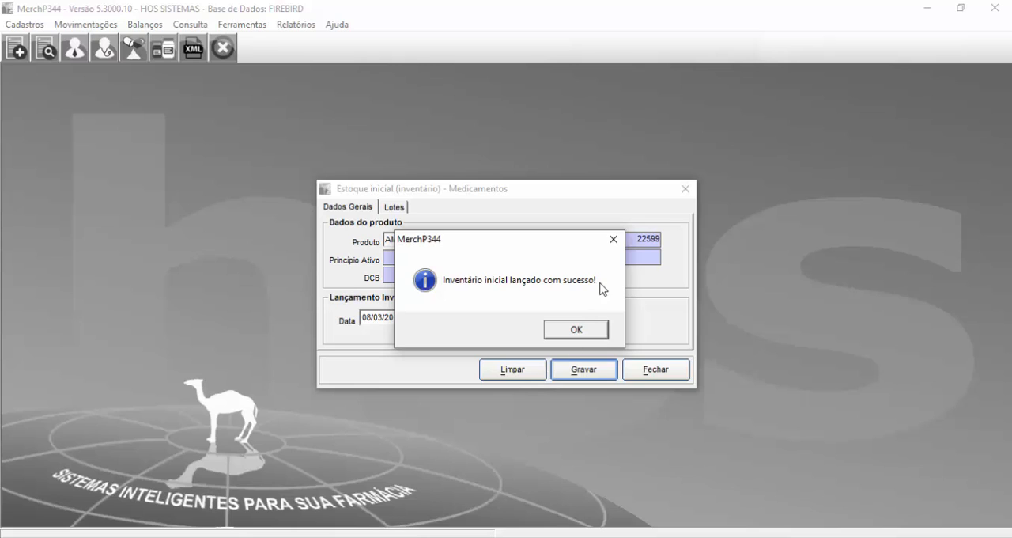
click(582, 331)
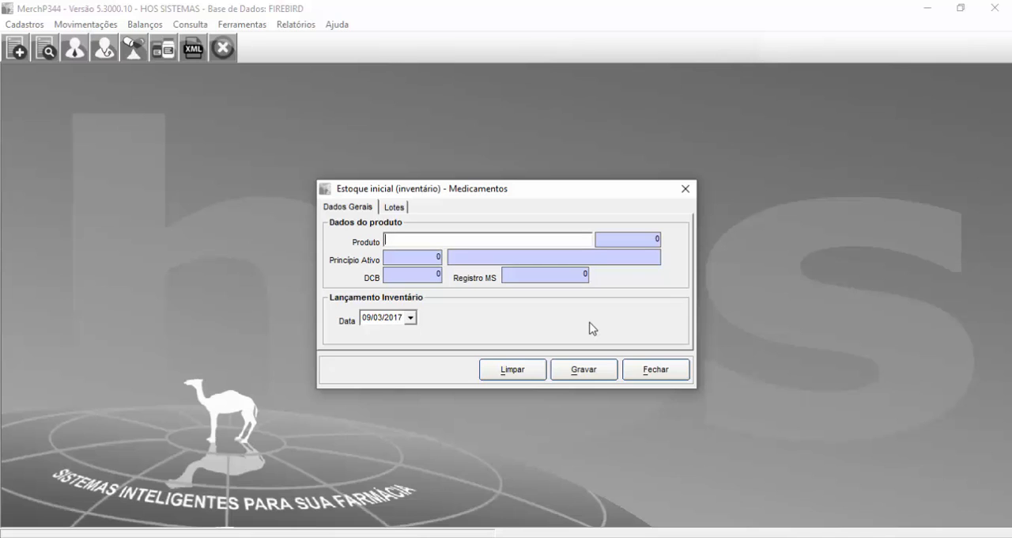
key(Return)
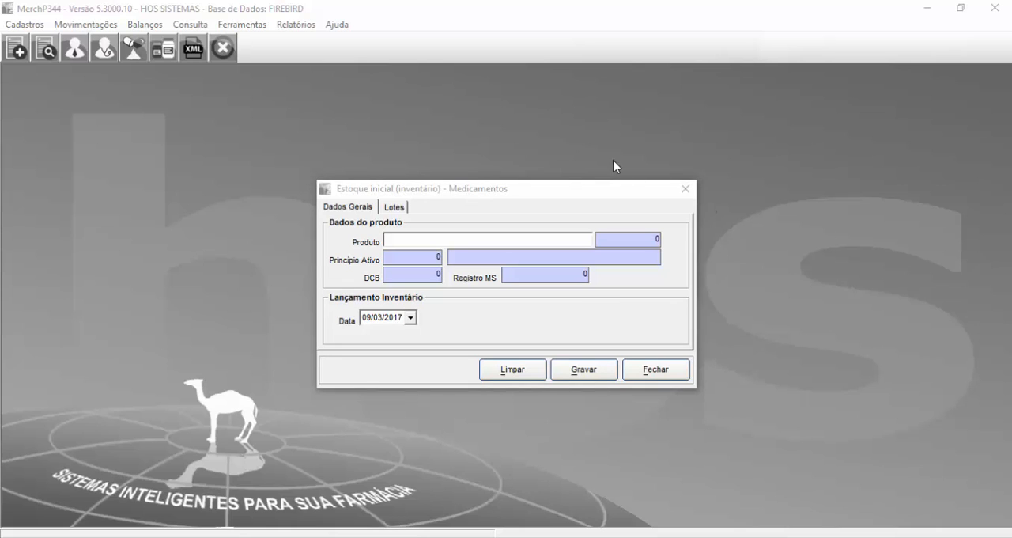
click(685, 189)
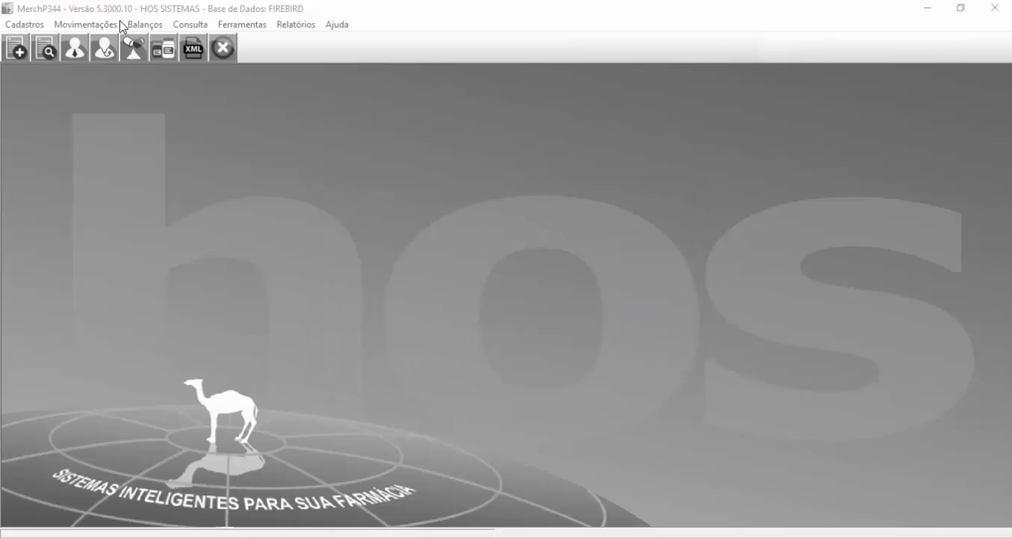
Step: Open the medication invoice entry form (Entrada de Notas), signing in with the employee code and password
click(119, 24)
mouse_move(135, 49)
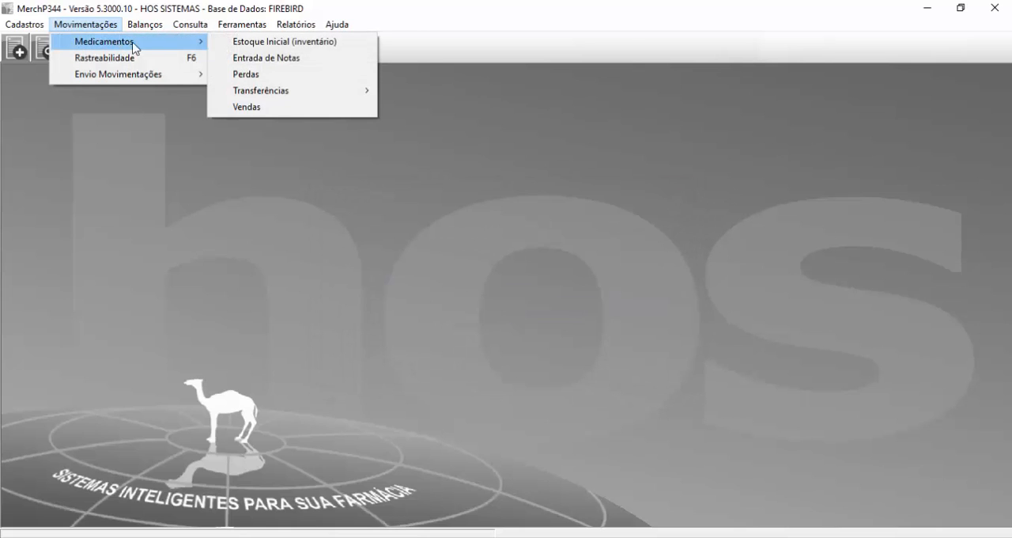
click(251, 59)
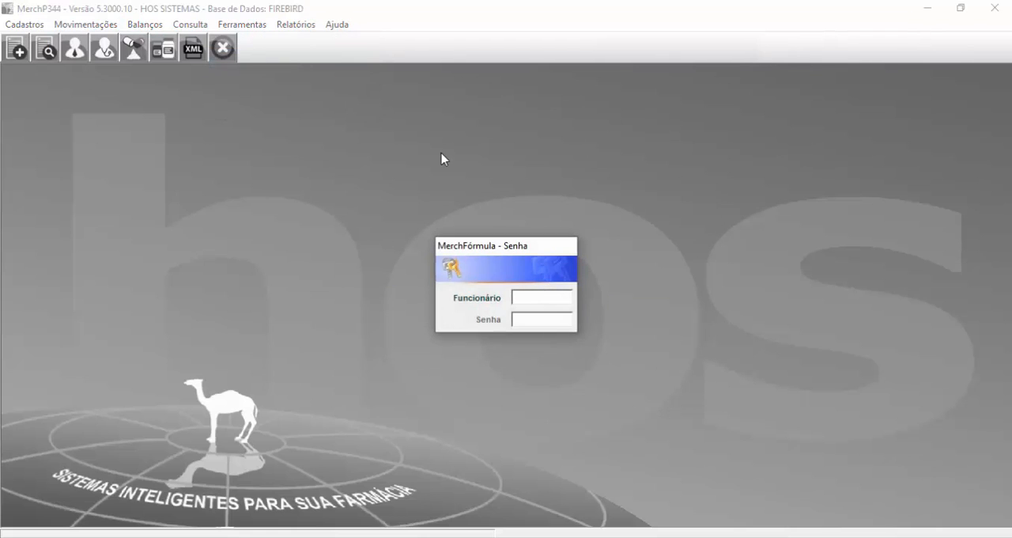
text(2)
key(Return)
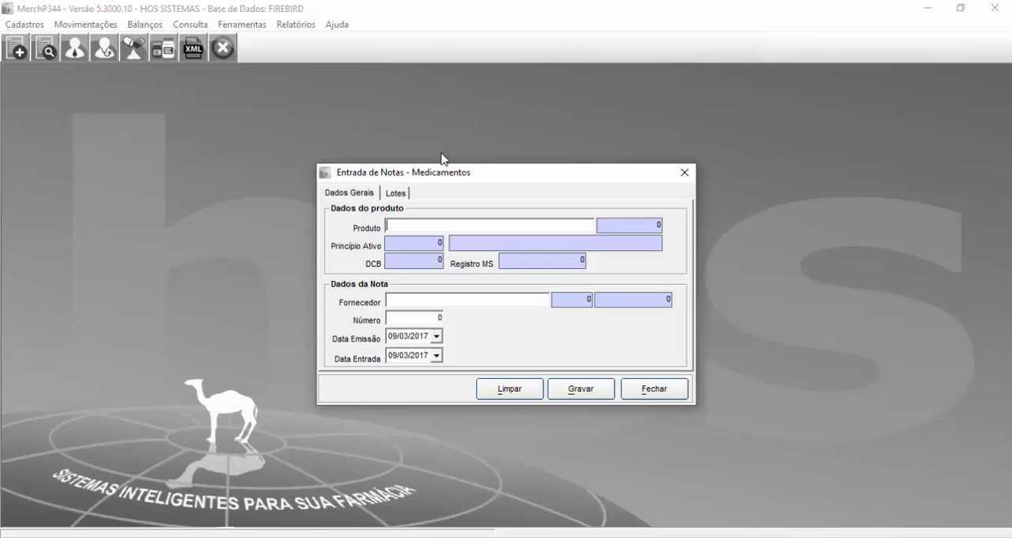
Step: Select product 22599 and the supplier SANTA CRUZ for the invoice entry
text(22599)
key(Return)
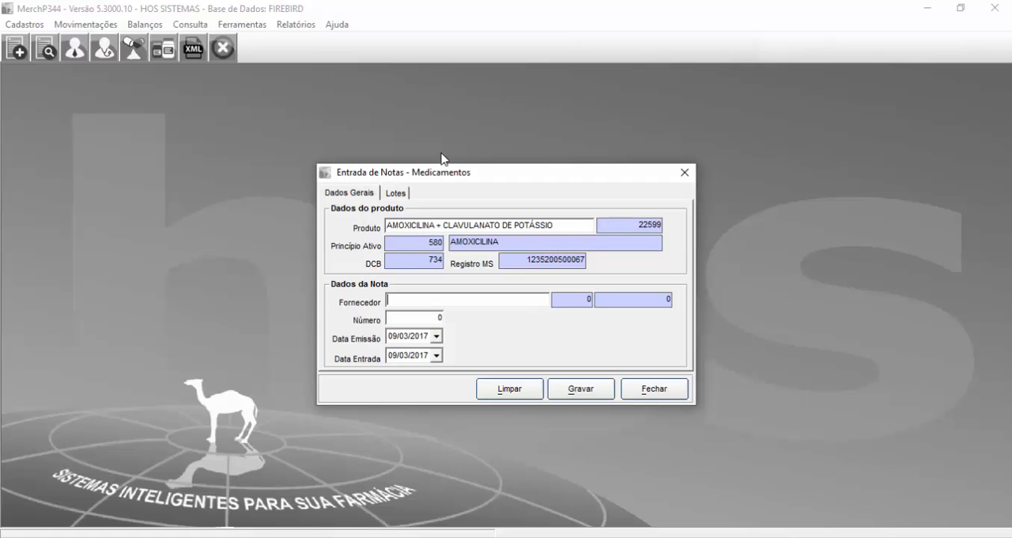
text(SANTA)
key(Return)
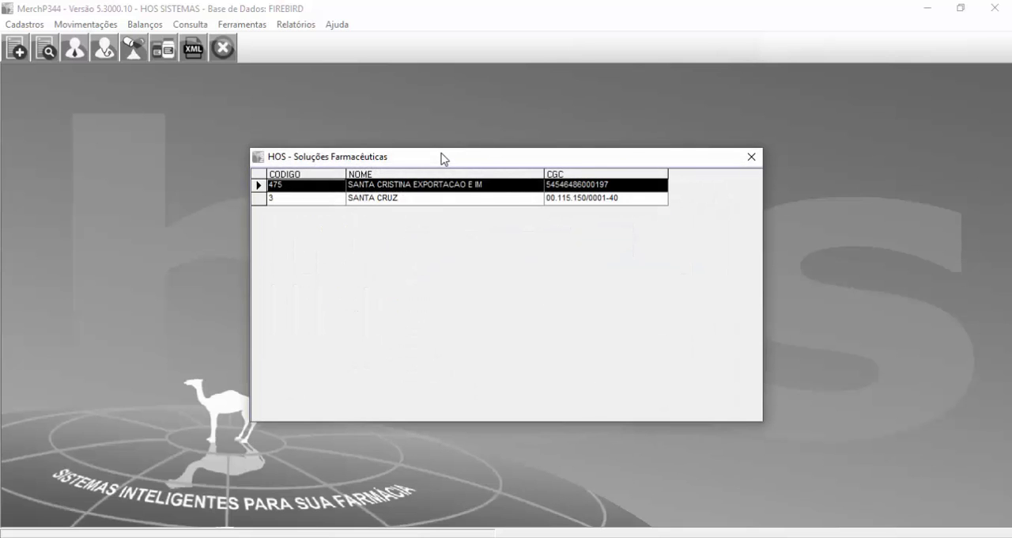
key(Down)
key(Return)
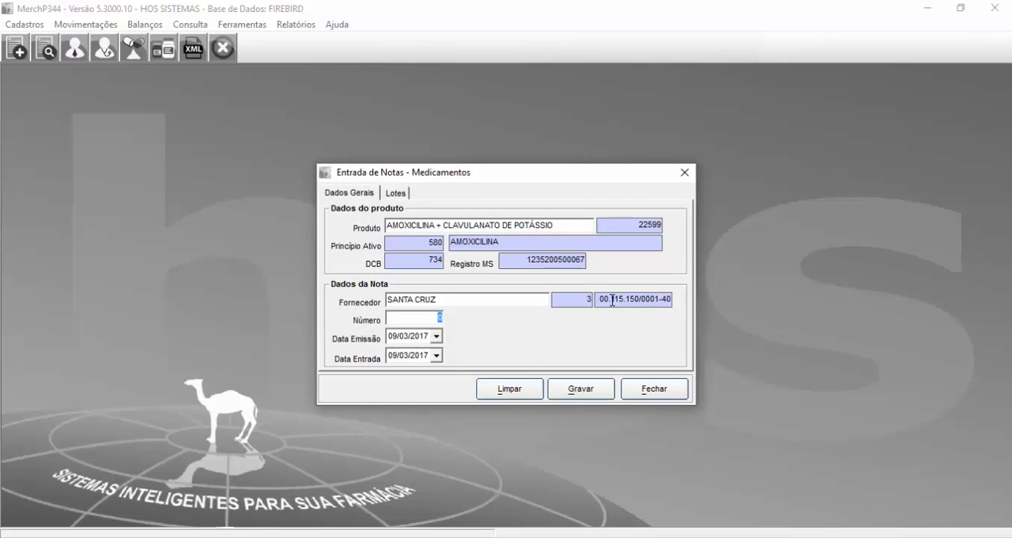
drag(601, 299, 714, 297)
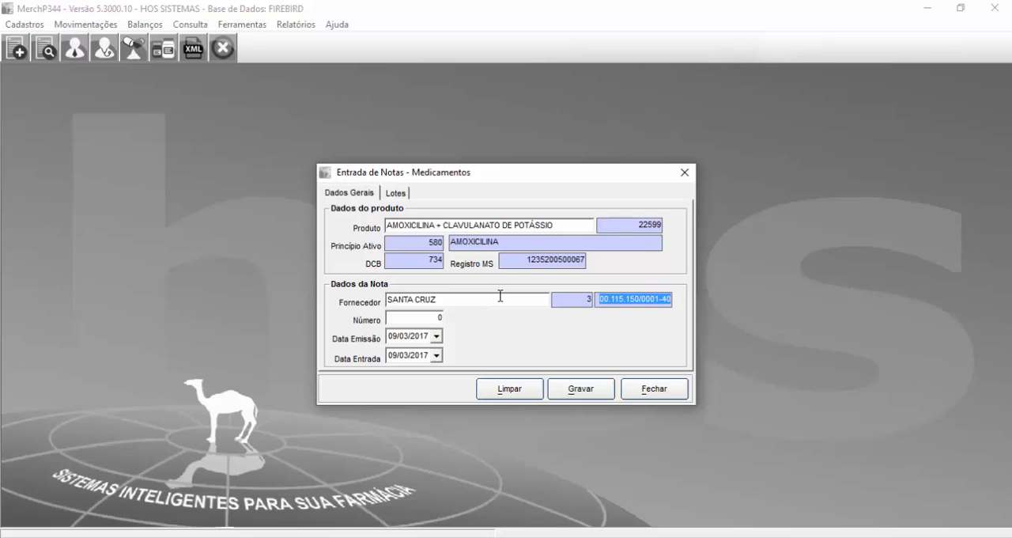
key(Tab)
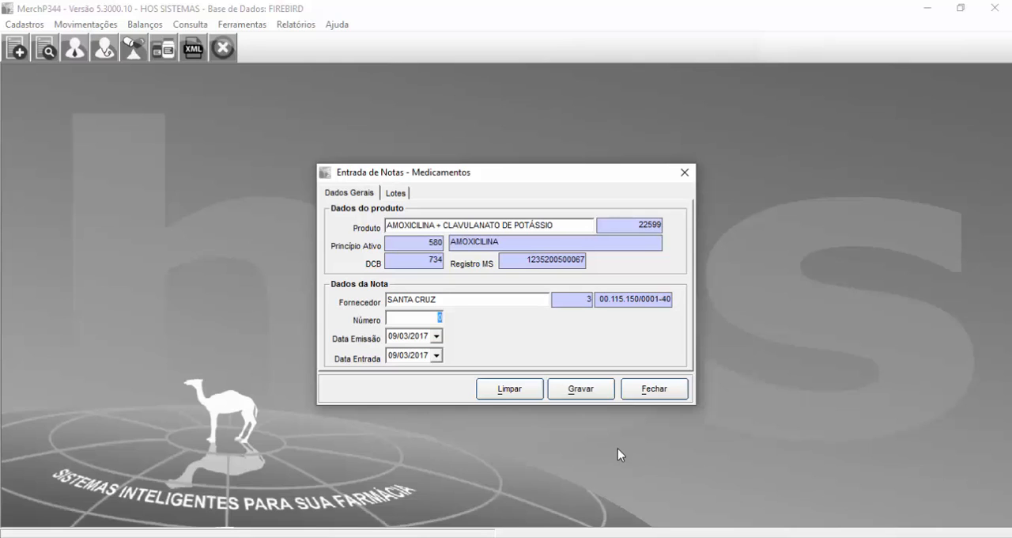
Step: Enter 35789 as the invoice number and set the issue date to 07/03/2017
text(35789)
key(Tab)
key(Right)
key(Right)
key(Right)
key(Right)
key(Right)
key(Left)
key(Left)
key(Right)
key(Right)
key(Left)
key(Left)
key(Right)
key(Left)
key(Tab)
Step: Examine 2, 8 and 9 March 2017 in the system calendar to compare the inventory and invoice entry dates
click(941, 537)
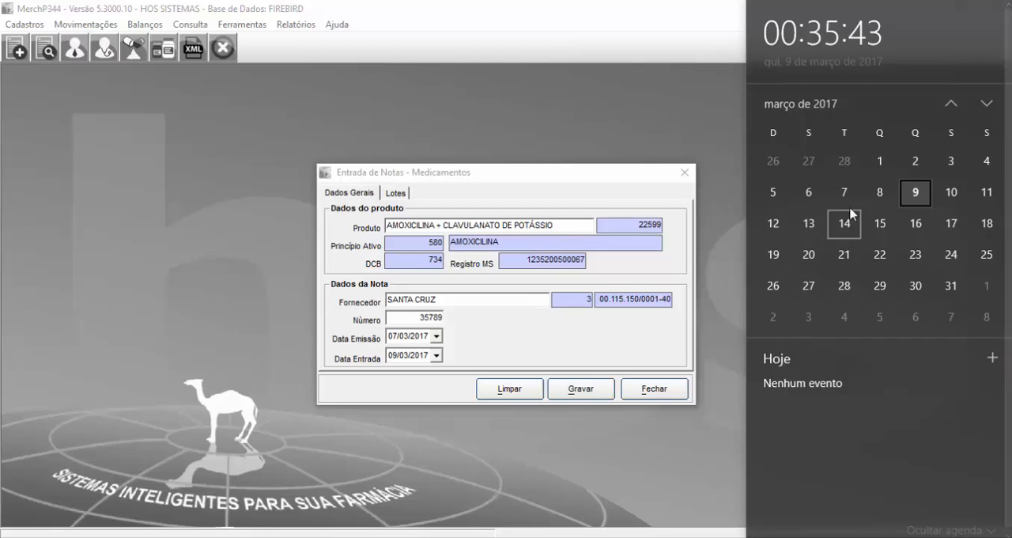
click(906, 161)
click(880, 192)
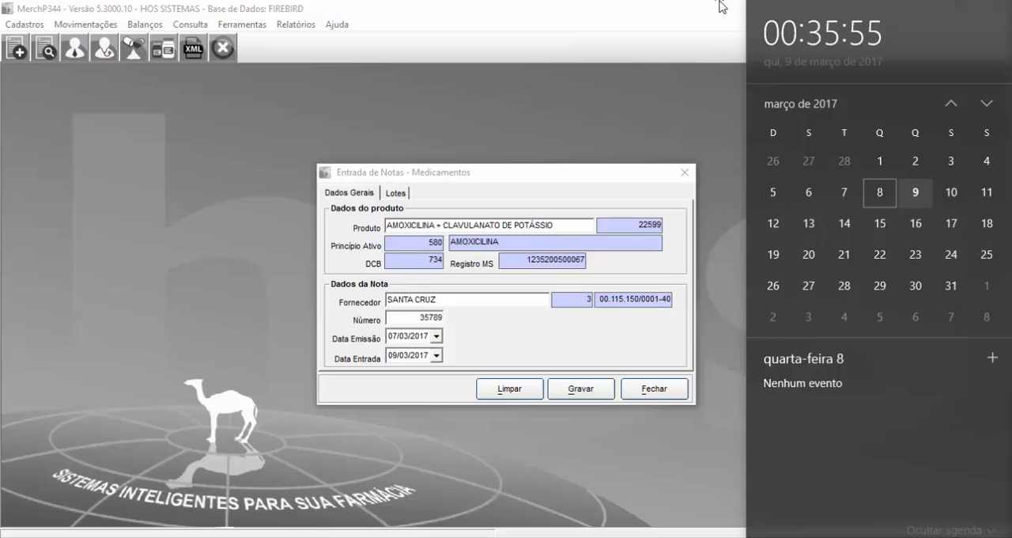
click(916, 192)
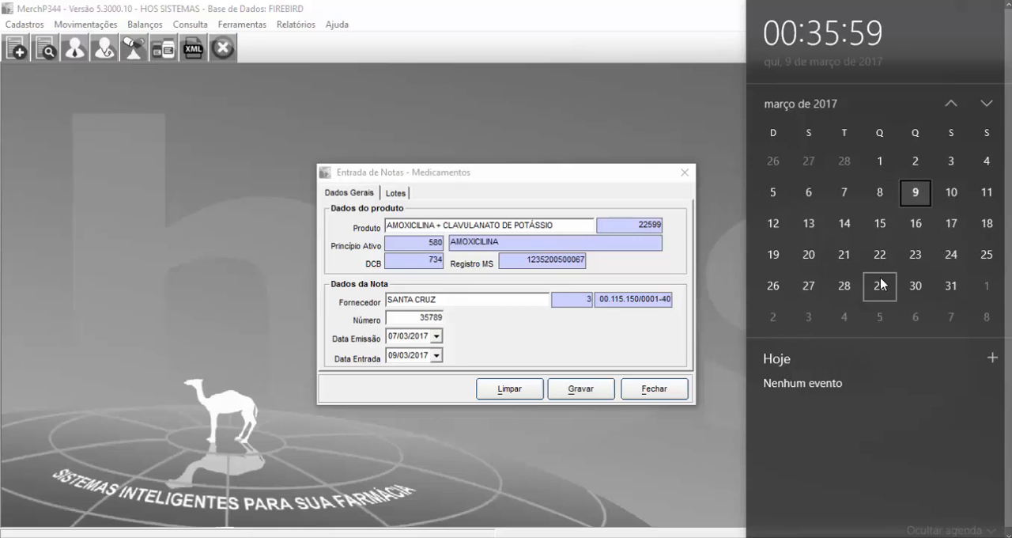
click(880, 193)
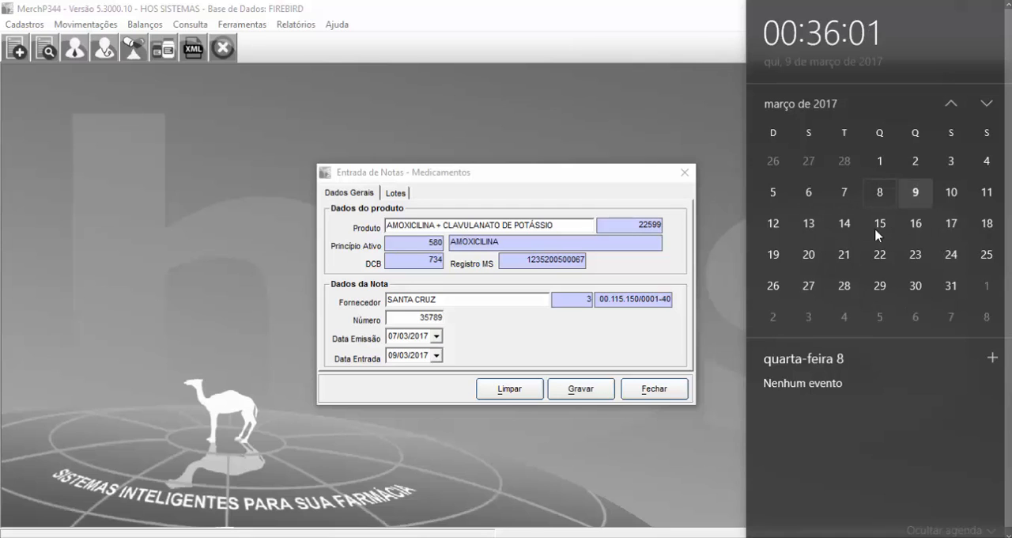
click(915, 162)
click(894, 190)
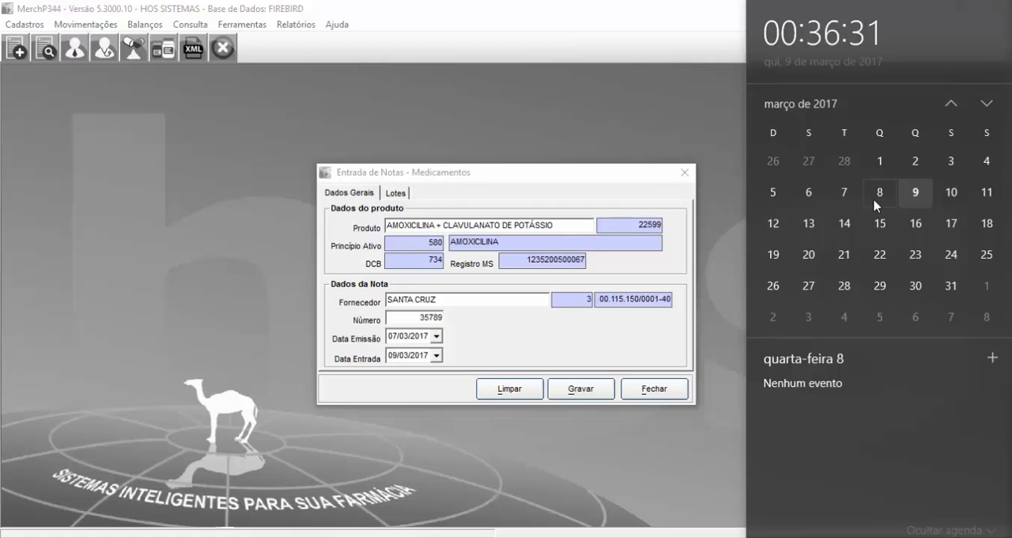
click(527, 310)
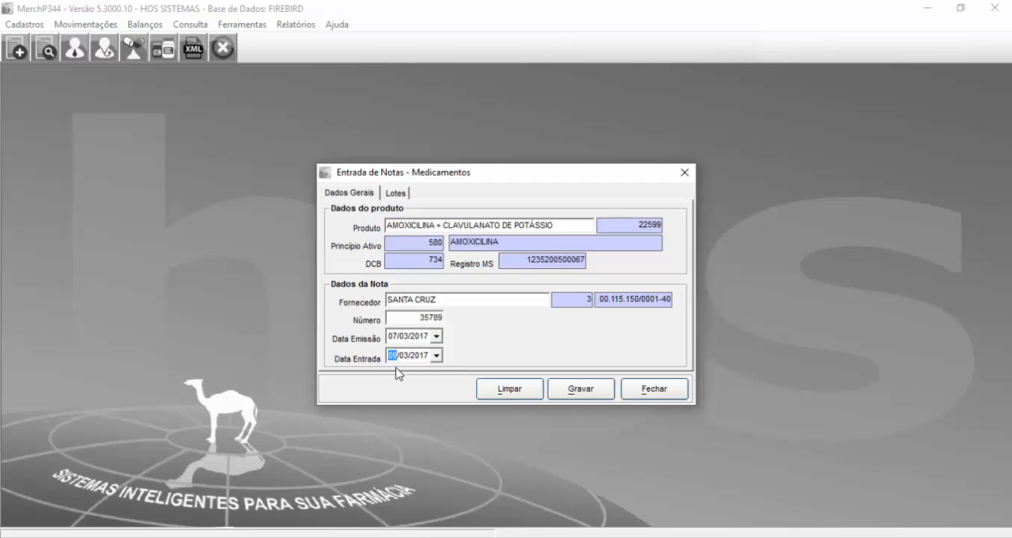
Step: Add lot QWER321 to the invoice with quantity 15 and expiry date 09/03/2018
click(397, 194)
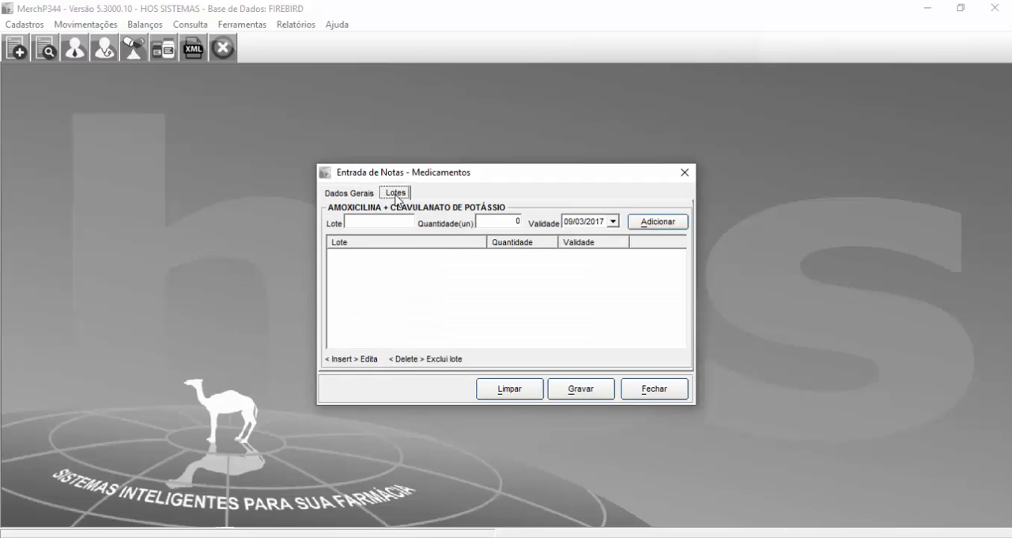
click(391, 222)
text(QWER321)
click(512, 220)
text(15)
click(598, 222)
text(2018)
click(657, 224)
Step: Save the invoice entry and confirm its posting, moving the confirmation dialog aside to check the lot
click(574, 389)
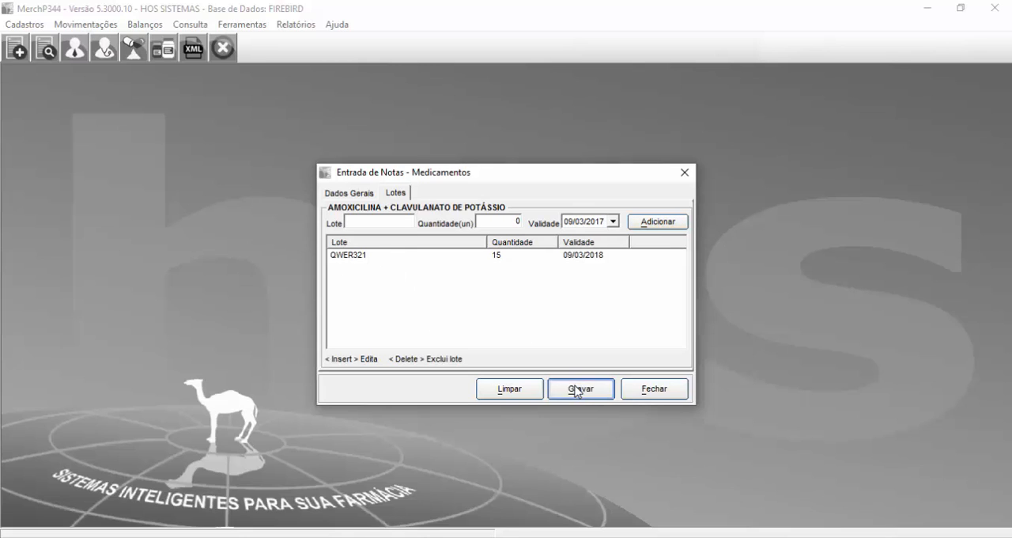
drag(473, 242, 400, 277)
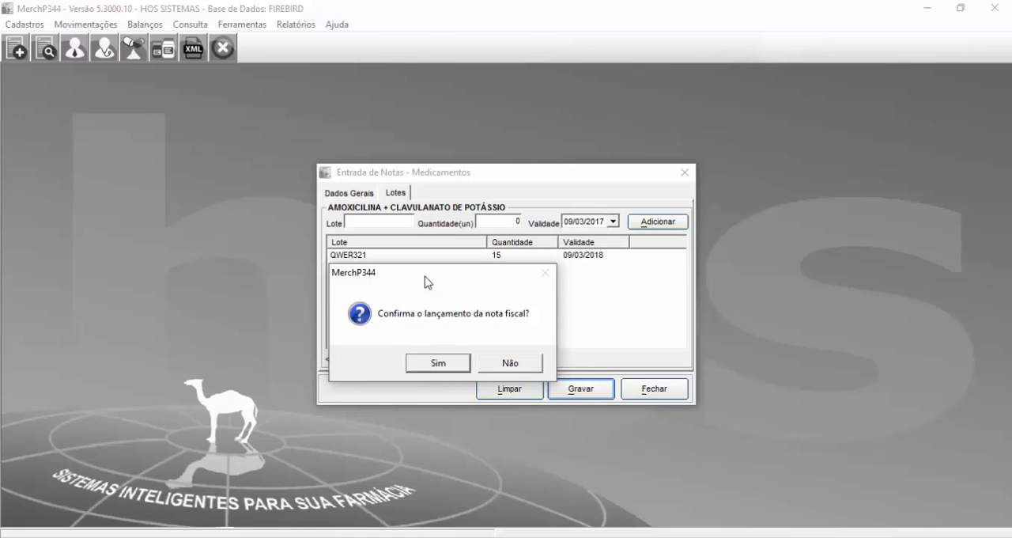
drag(425, 276, 378, 272)
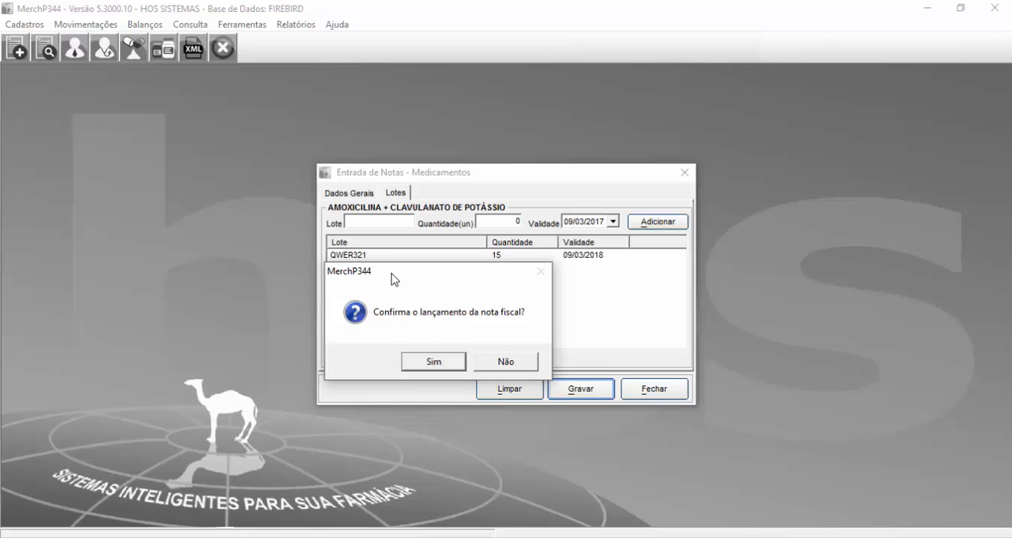
mouse_move(385, 273)
mouse_down()
mouse_move(403, 269)
mouse_move(388, 289)
mouse_move(382, 243)
mouse_move(450, 289)
mouse_move(440, 300)
mouse_move(377, 271)
mouse_move(382, 278)
mouse_move(398, 272)
mouse_move(385, 264)
mouse_move(387, 287)
mouse_up()
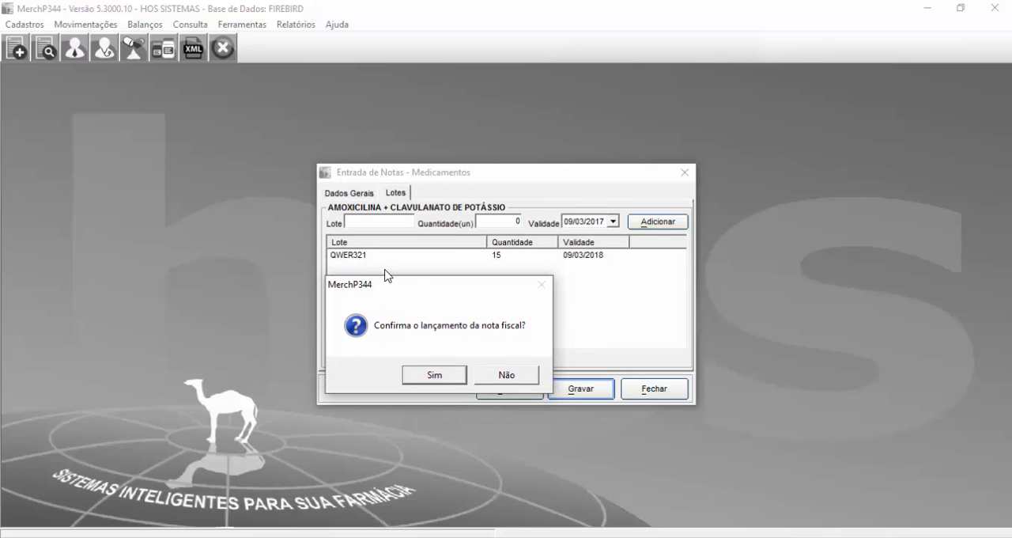
drag(395, 296, 447, 218)
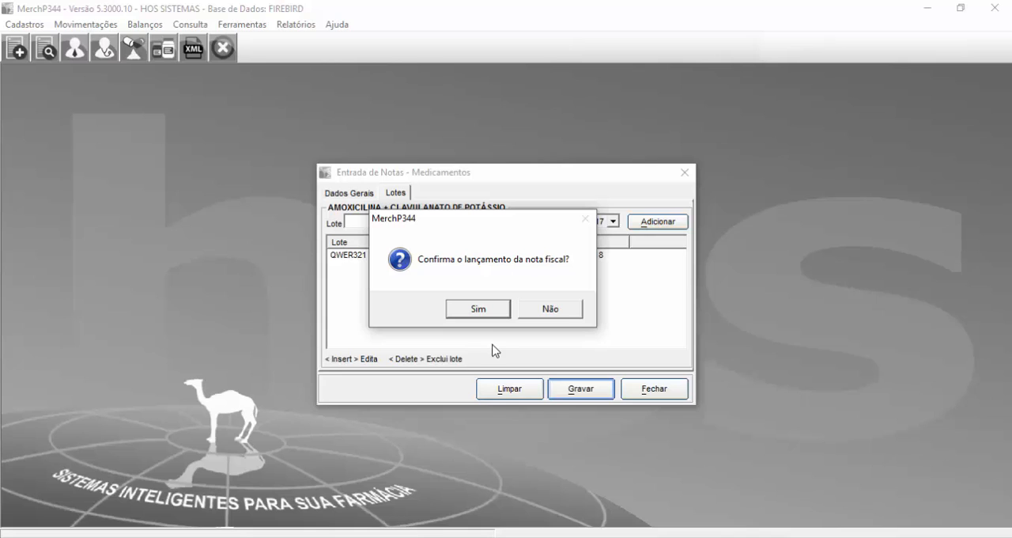
click(479, 311)
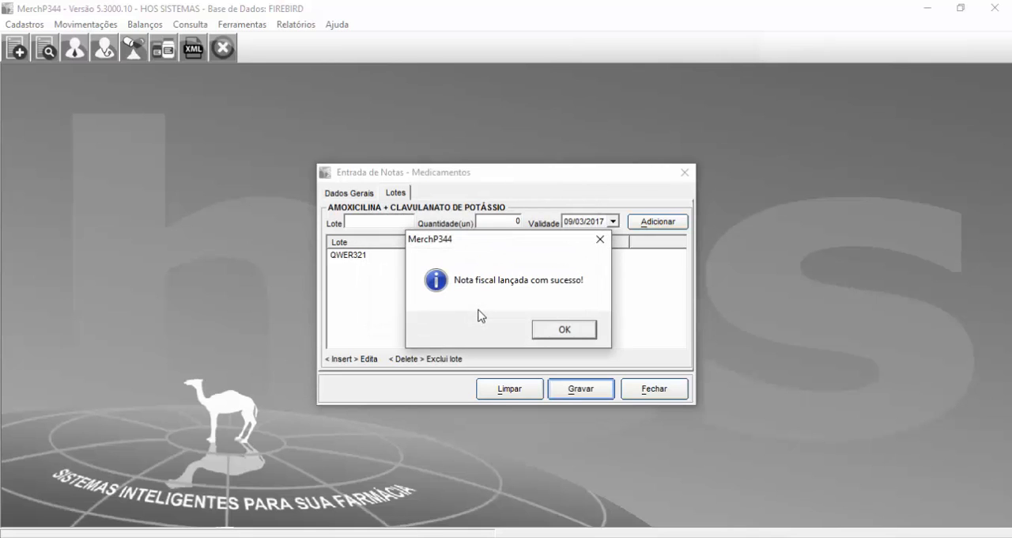
click(565, 331)
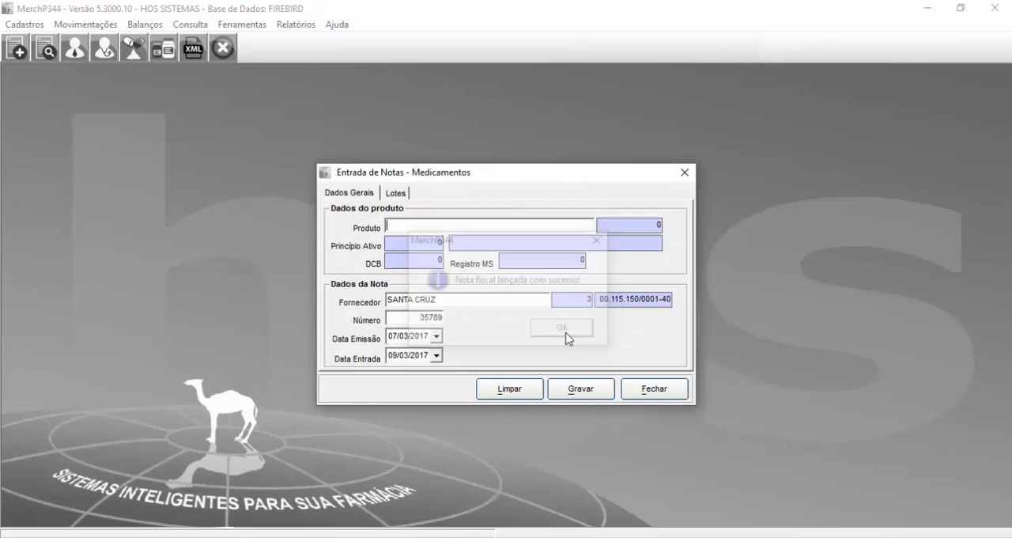
Step: Check the product, supplier and lot fields available for another item, and close the invoice entry form
click(425, 226)
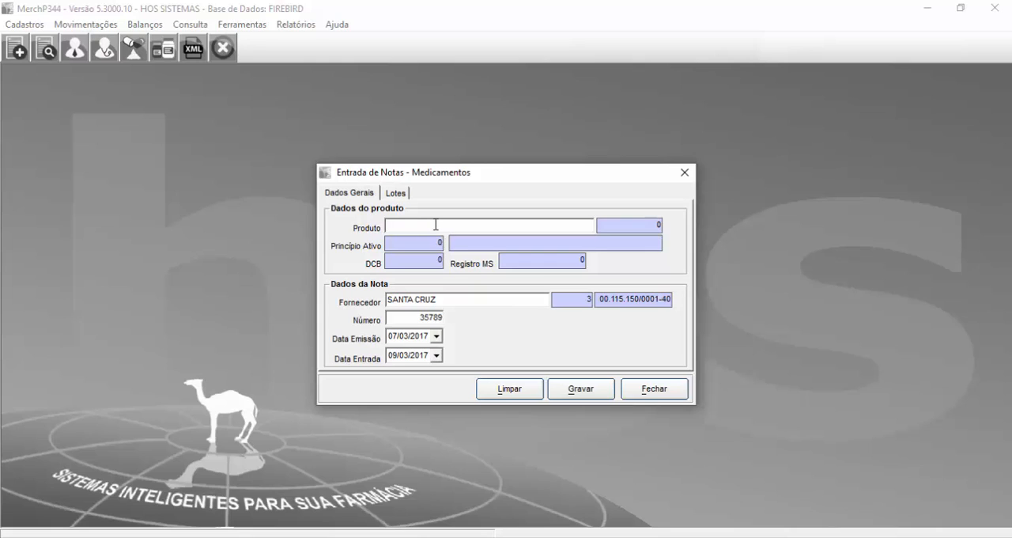
click(425, 299)
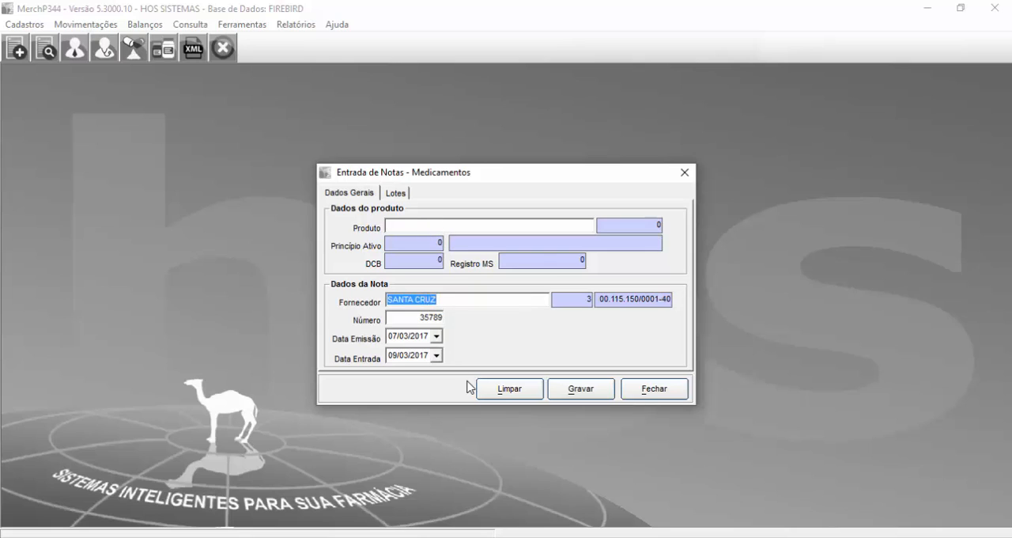
click(402, 226)
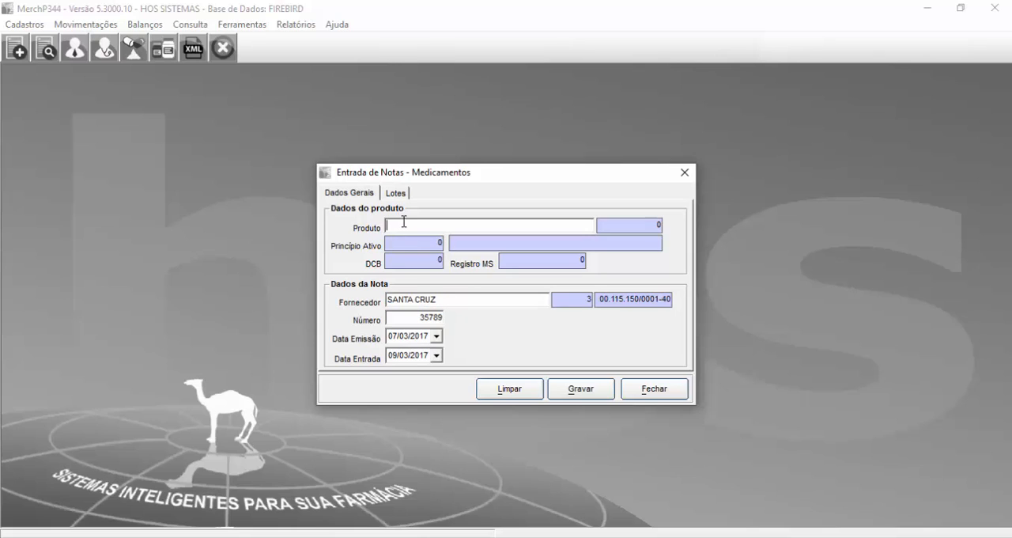
click(393, 194)
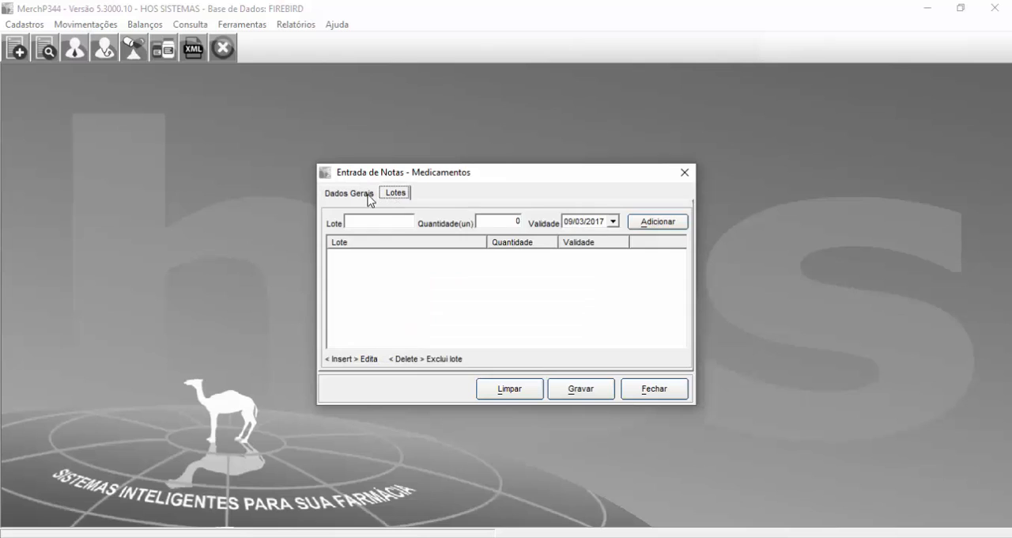
click(368, 195)
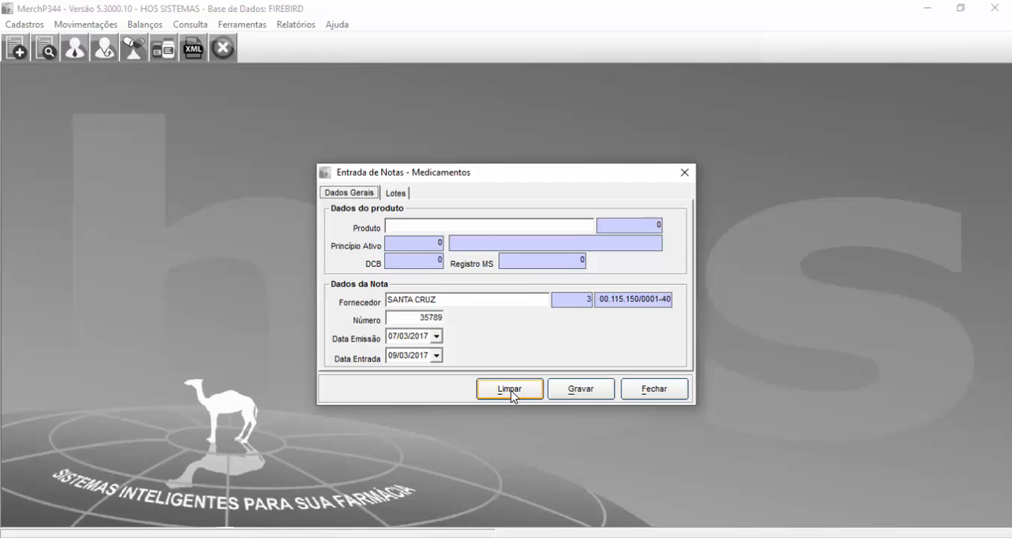
click(651, 390)
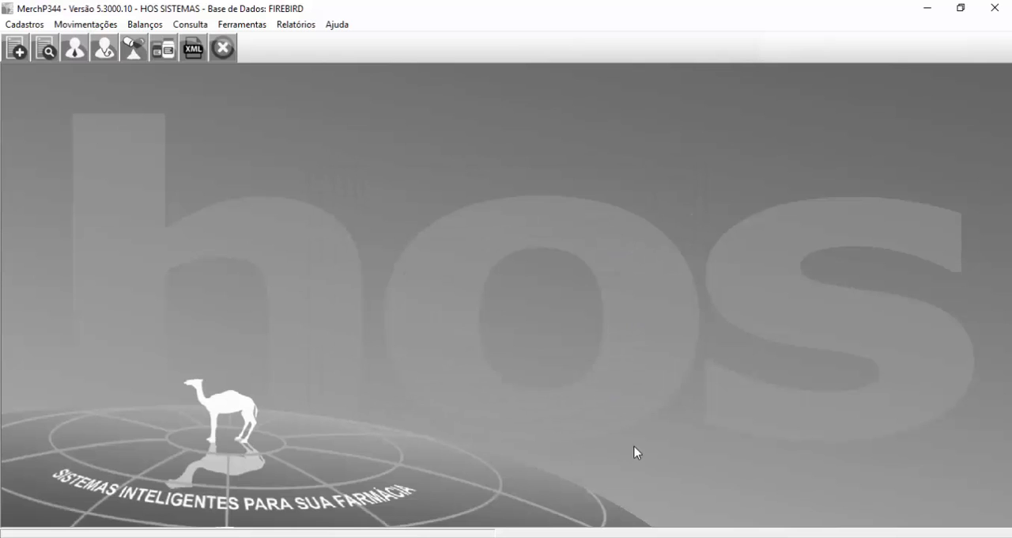
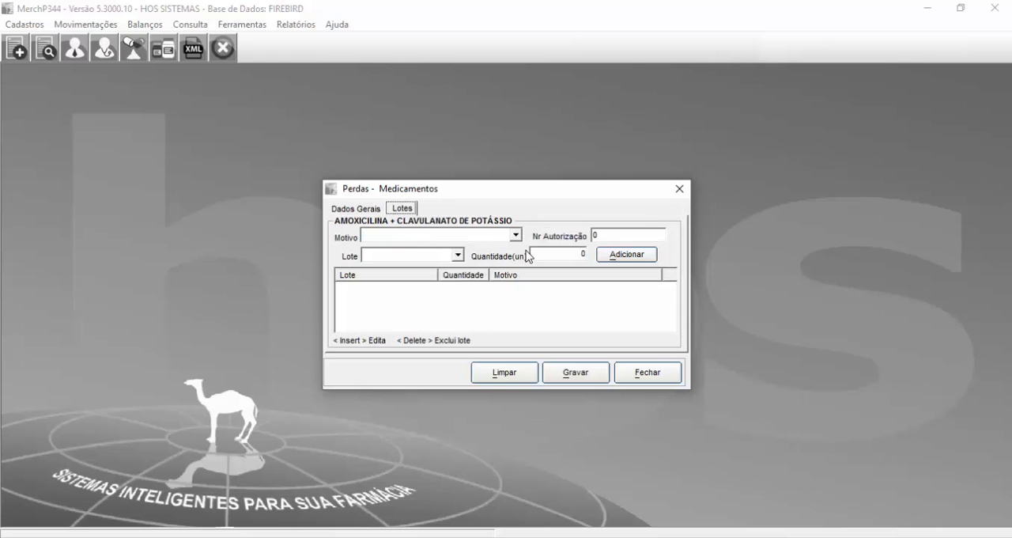
Step: Add lot 789 to the medication loss entry with quantity 1 and the reason VENCIDO
click(517, 234)
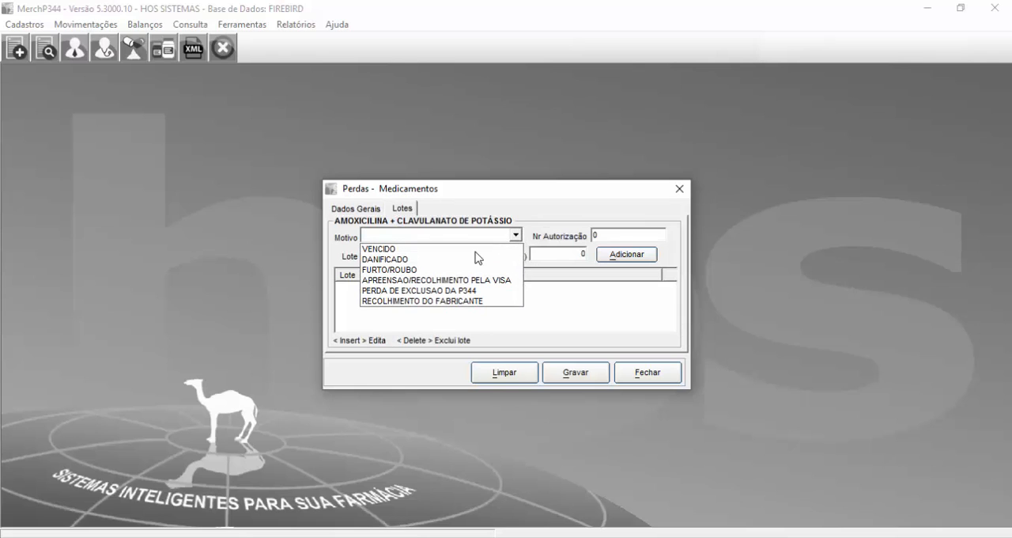
click(404, 250)
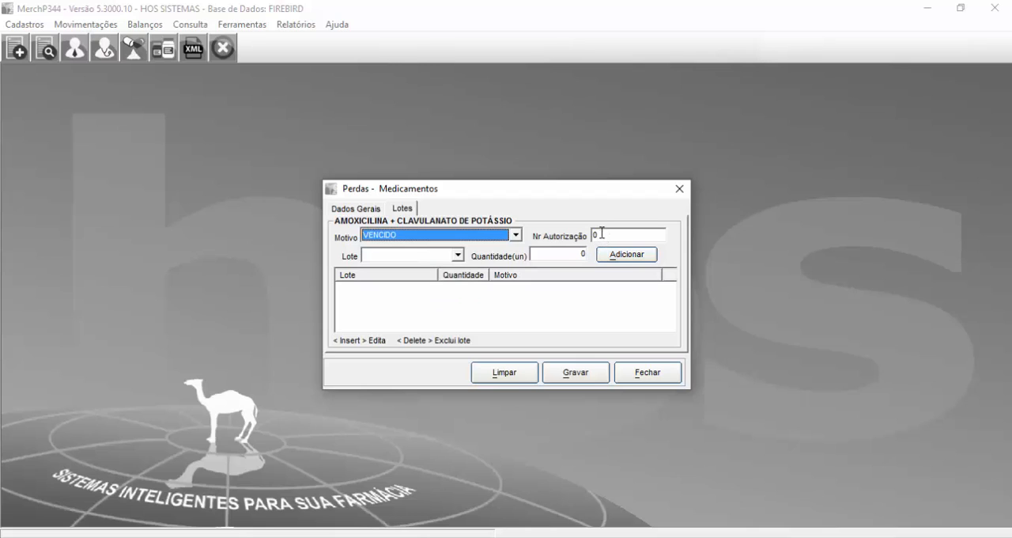
key(Tab)
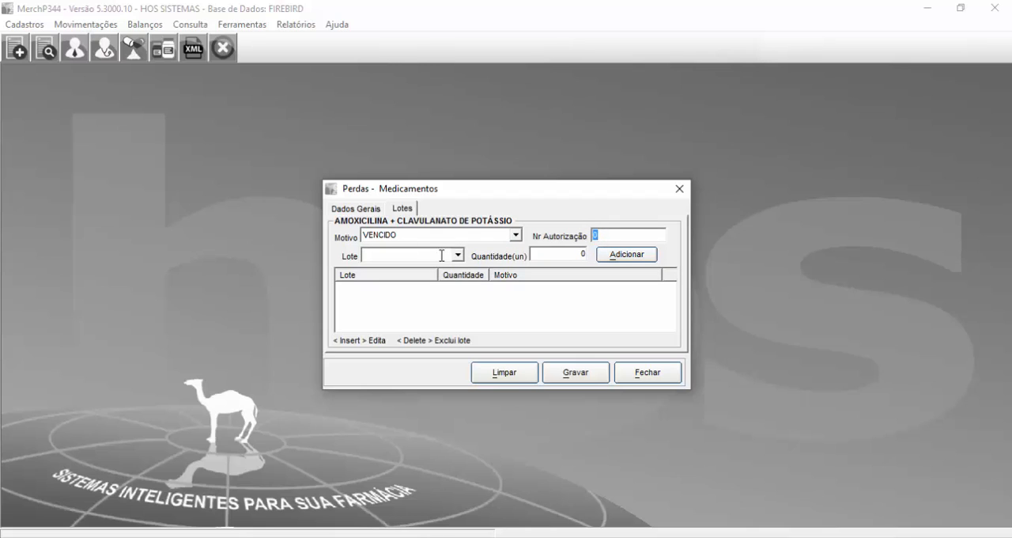
click(457, 256)
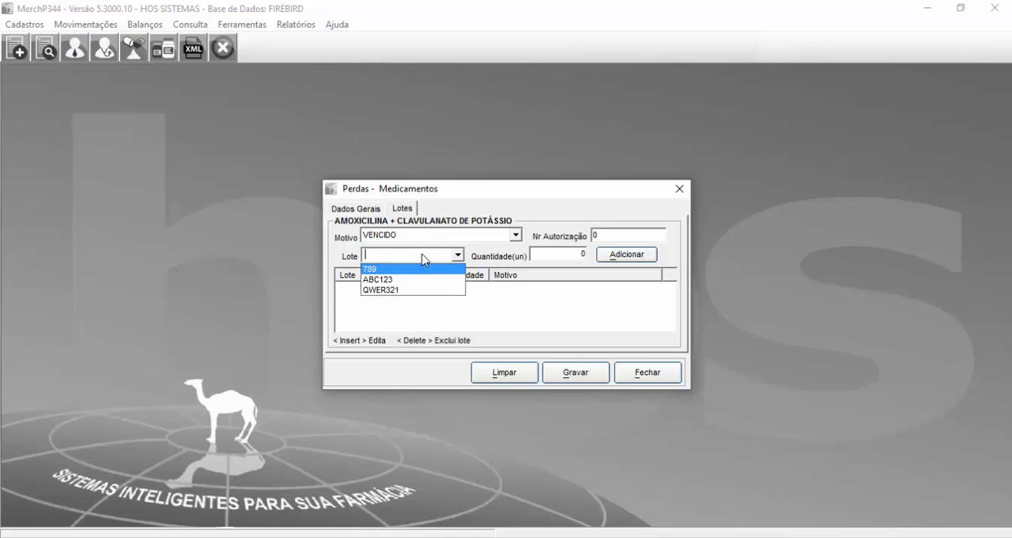
click(457, 255)
click(457, 255)
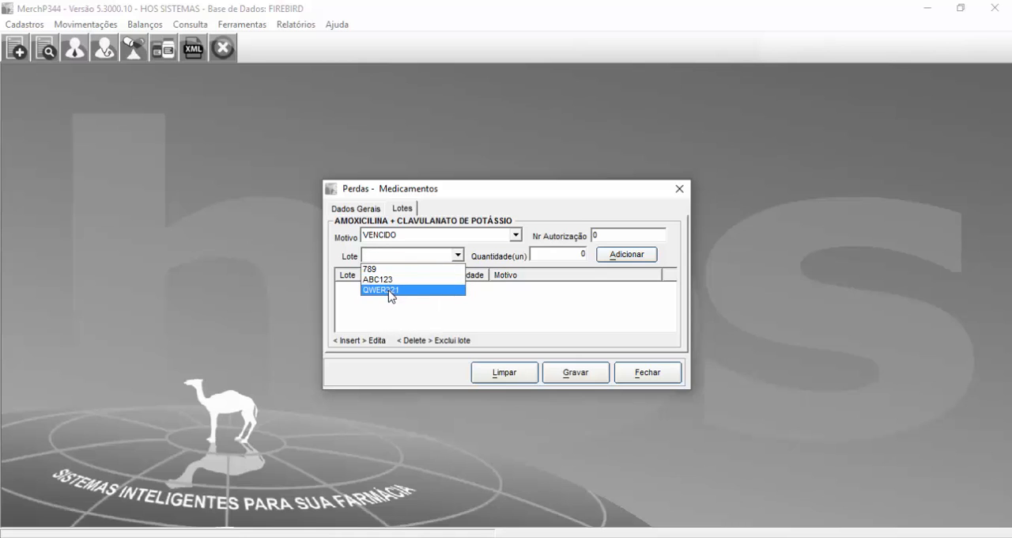
click(379, 270)
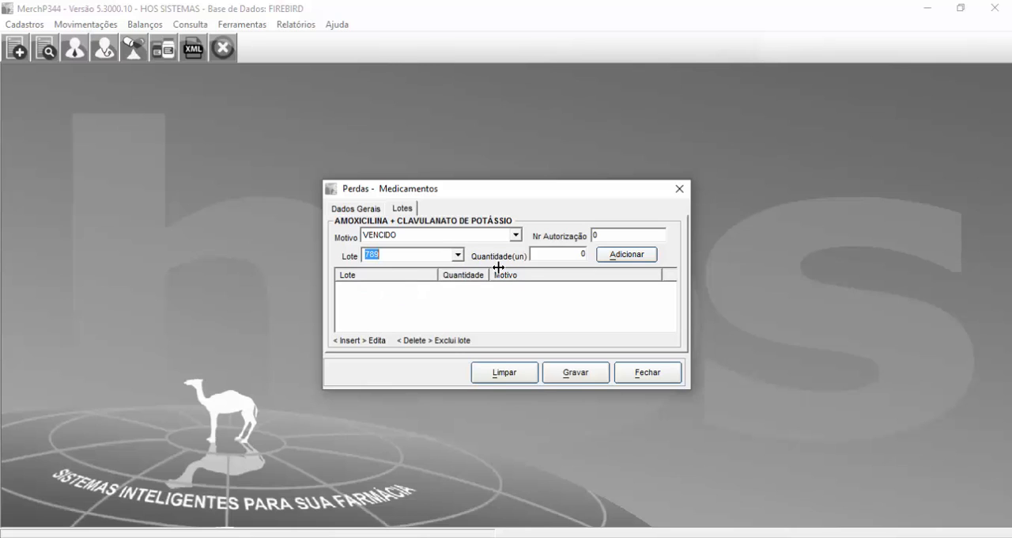
click(539, 255)
click(623, 255)
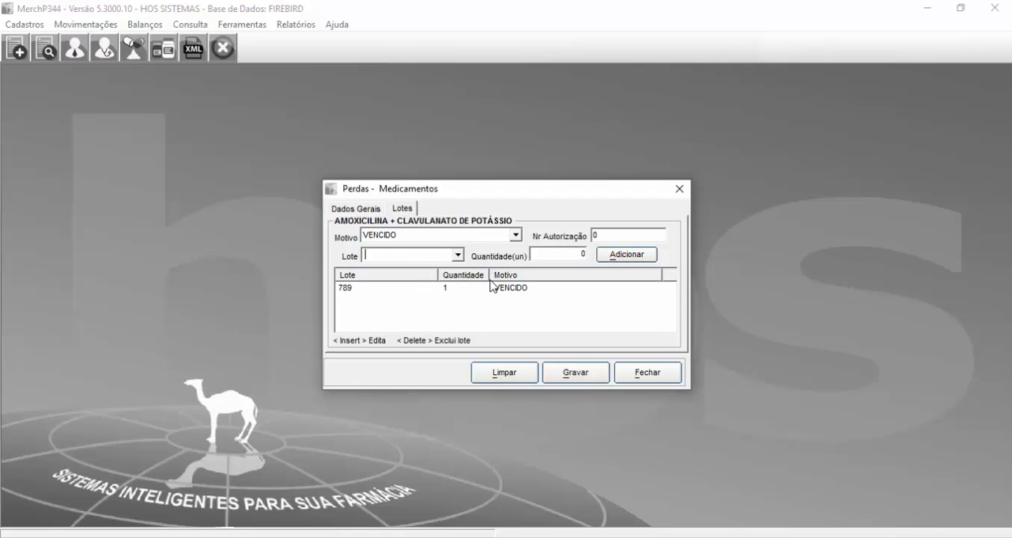
Step: Review the lots and loss reasons available for an additional lot, along with the lot already in the loss entry
click(458, 254)
click(443, 320)
click(457, 255)
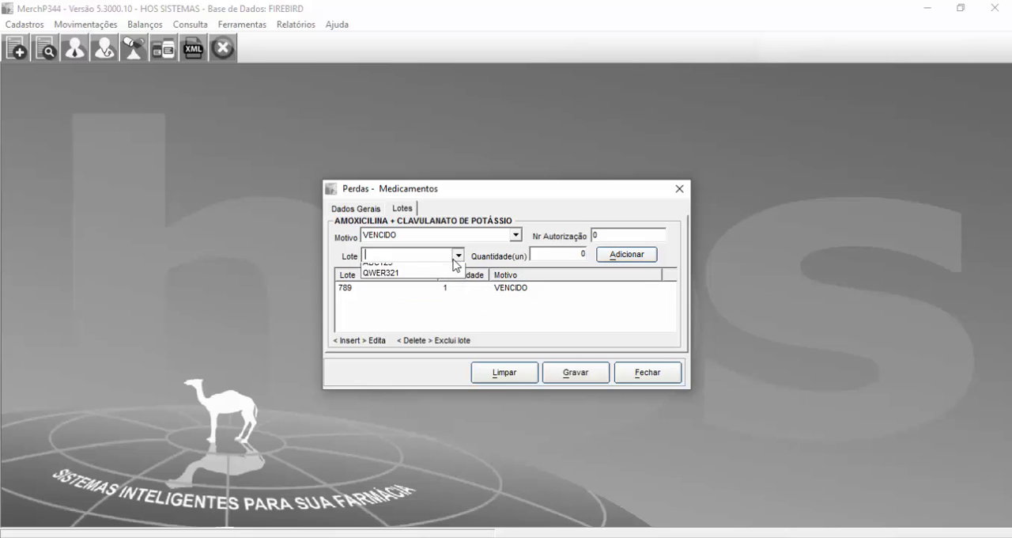
click(471, 346)
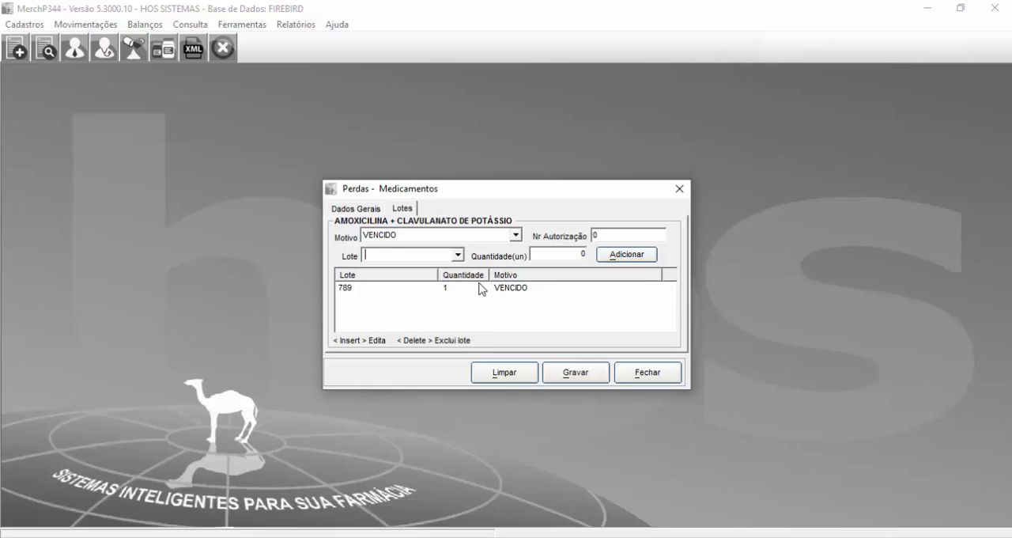
click(457, 255)
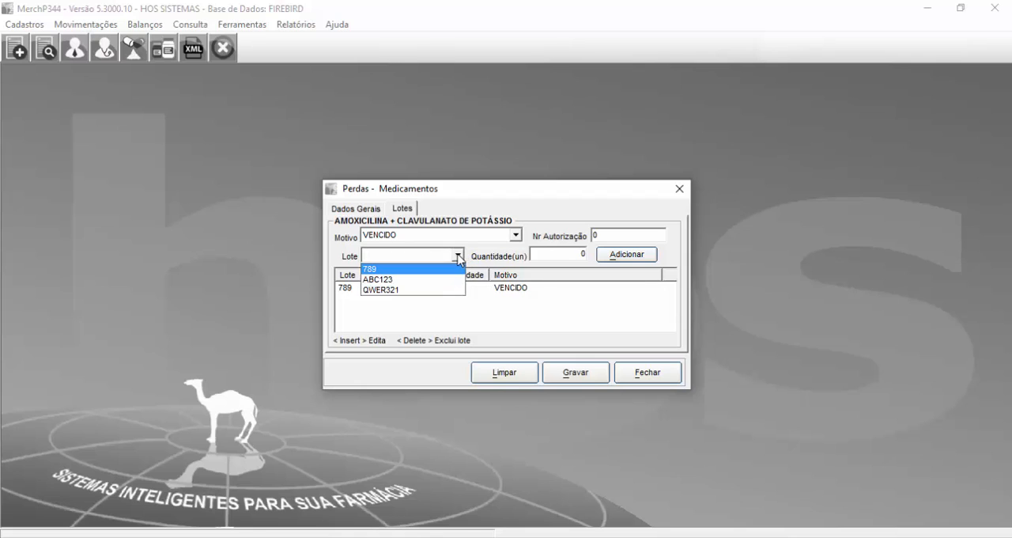
click(568, 258)
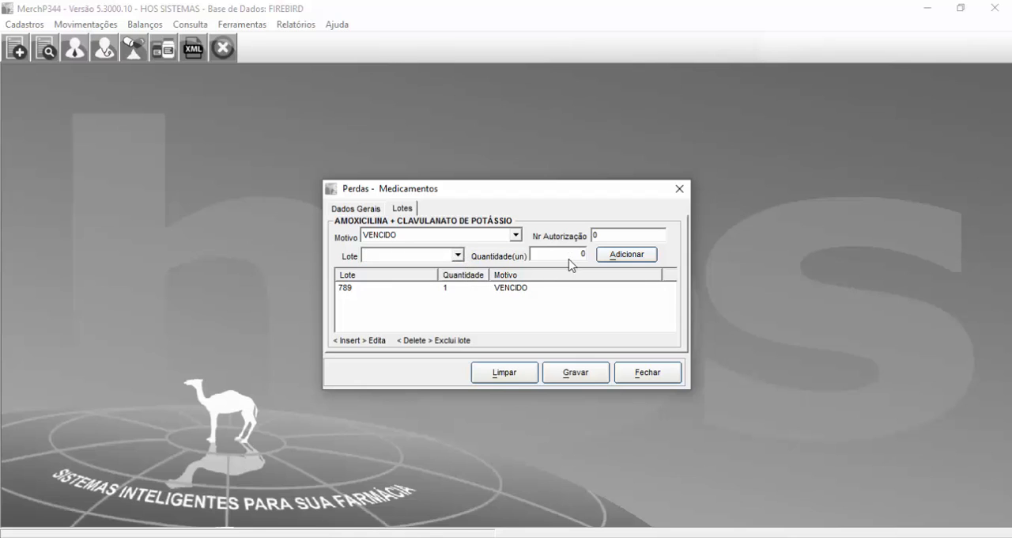
click(570, 257)
click(438, 291)
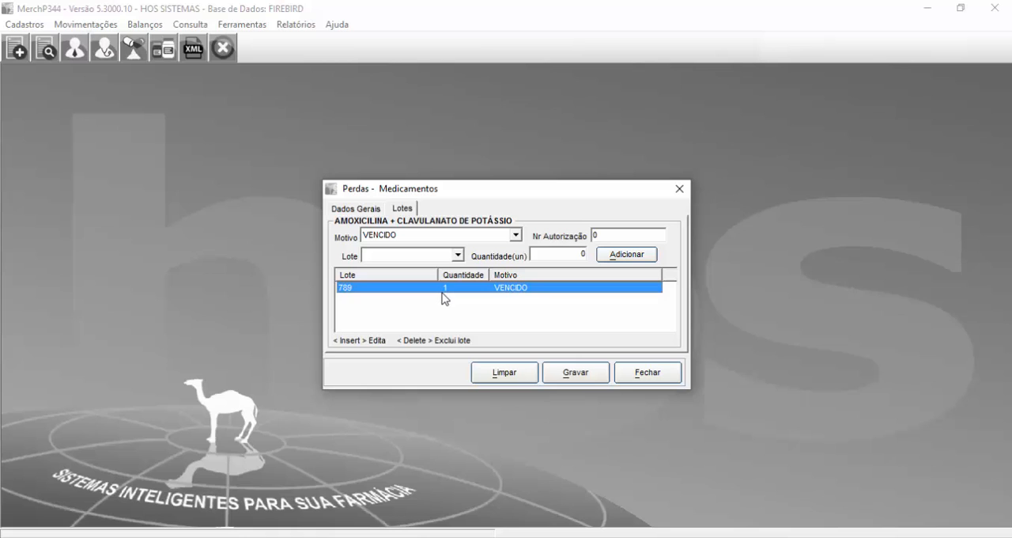
click(448, 235)
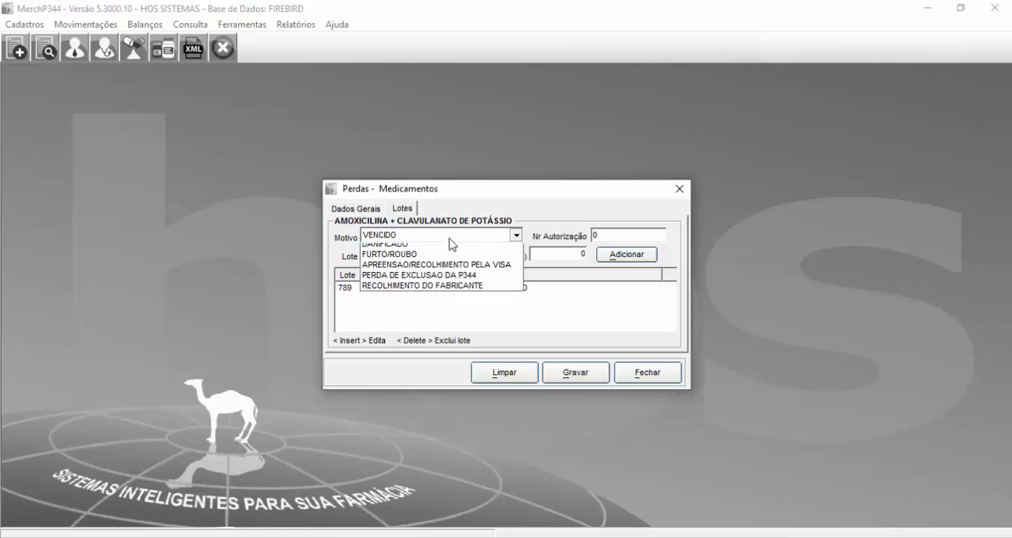
click(571, 313)
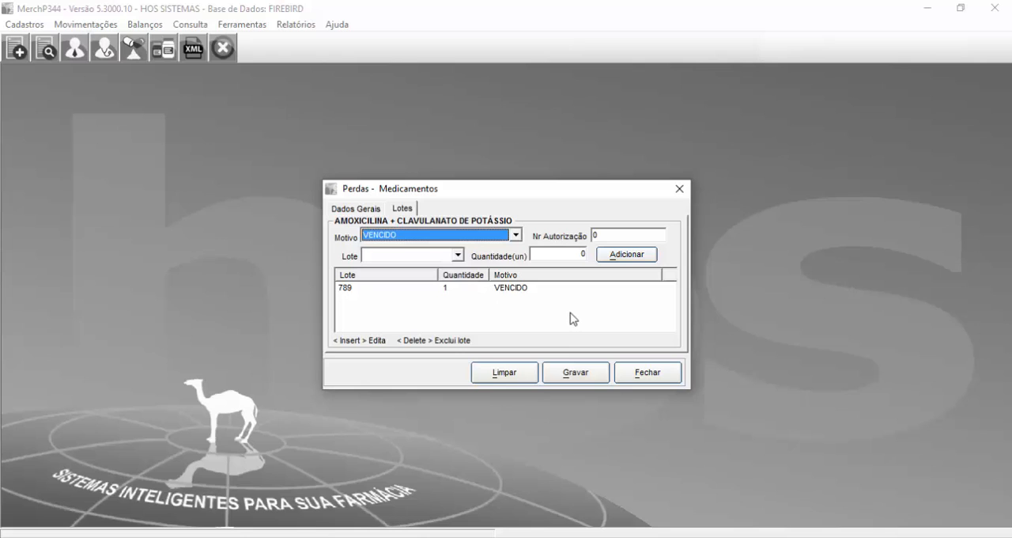
Step: Save the loss entry and confirm its posting, checking the cleared product and lot fields before closing the form
click(573, 373)
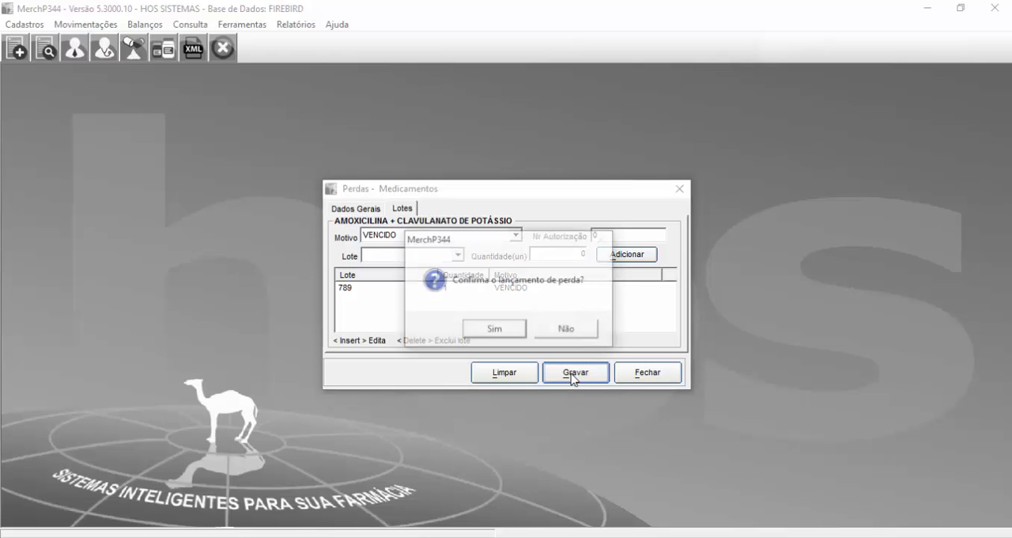
click(487, 332)
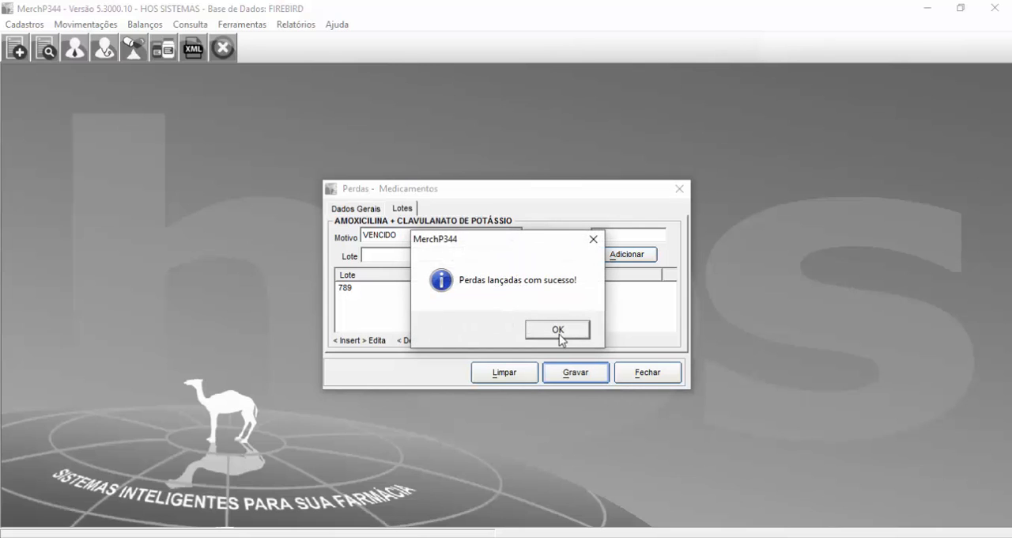
click(559, 330)
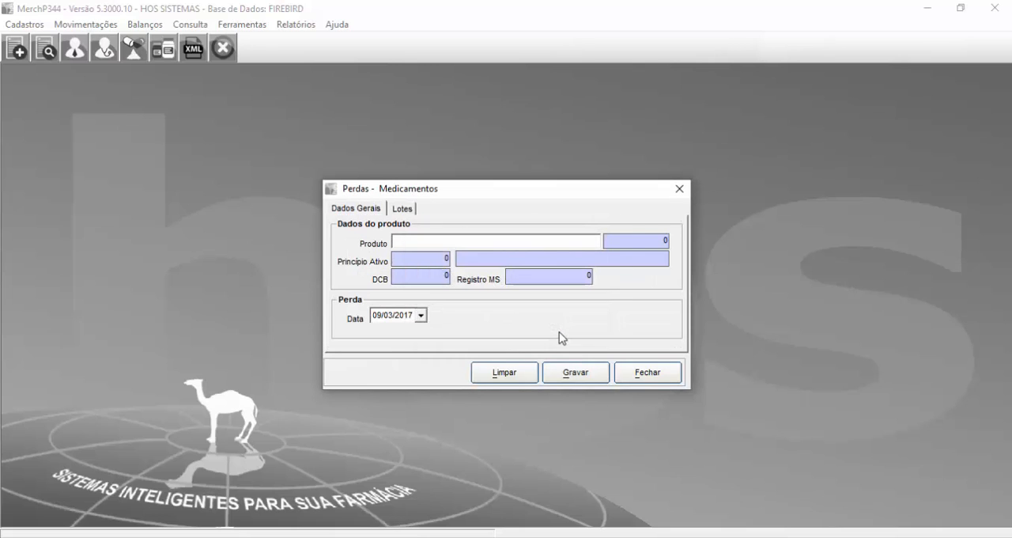
click(403, 208)
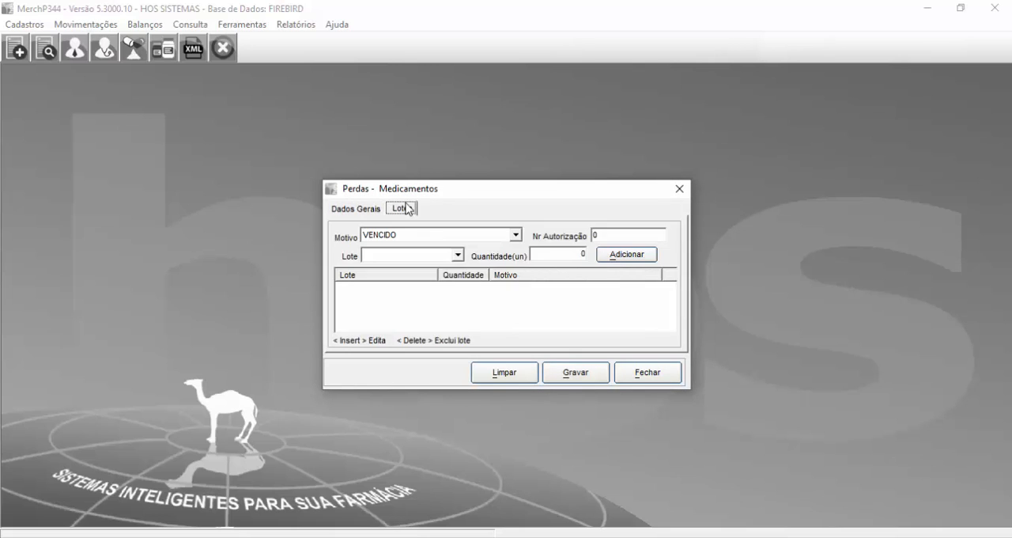
click(368, 210)
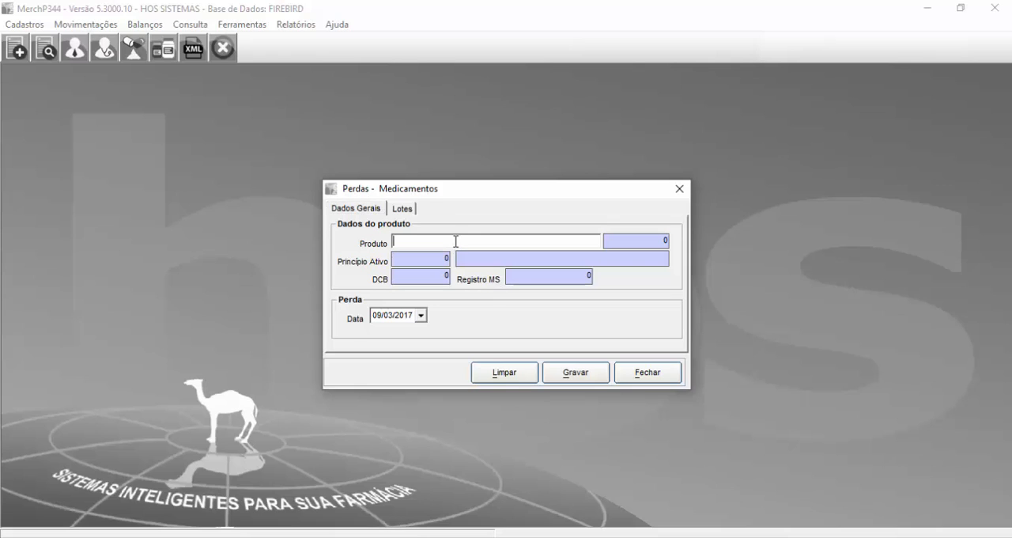
click(626, 377)
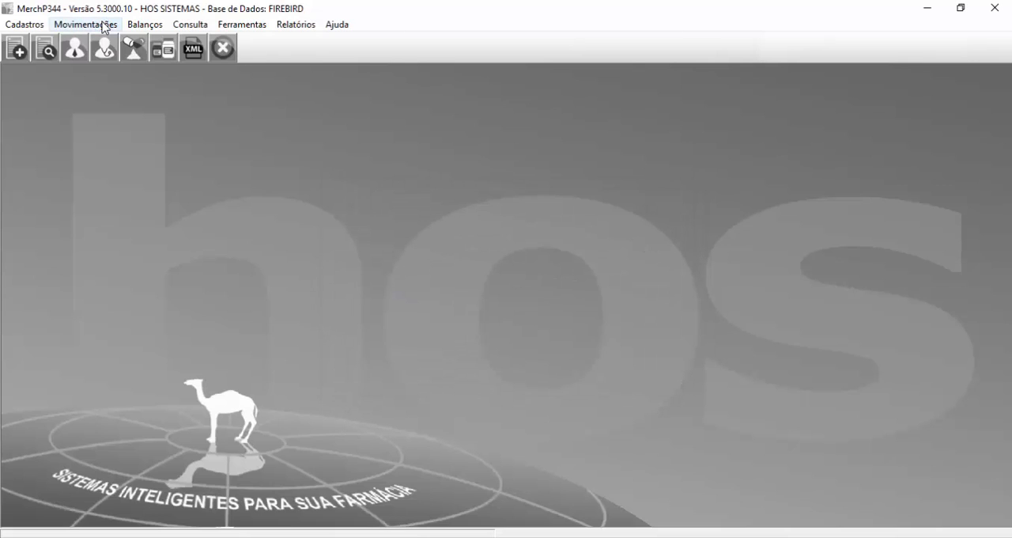
click(104, 24)
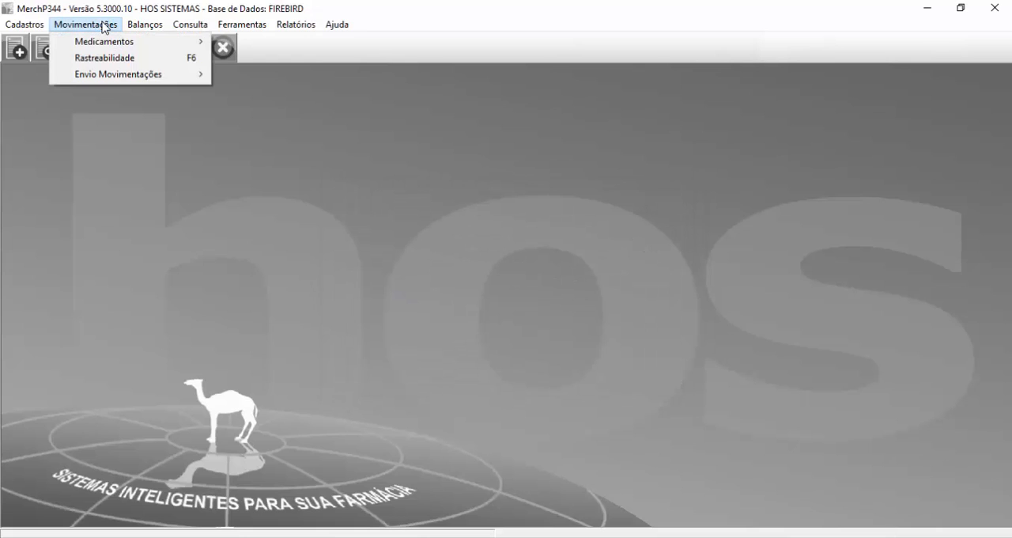
mouse_move(110, 42)
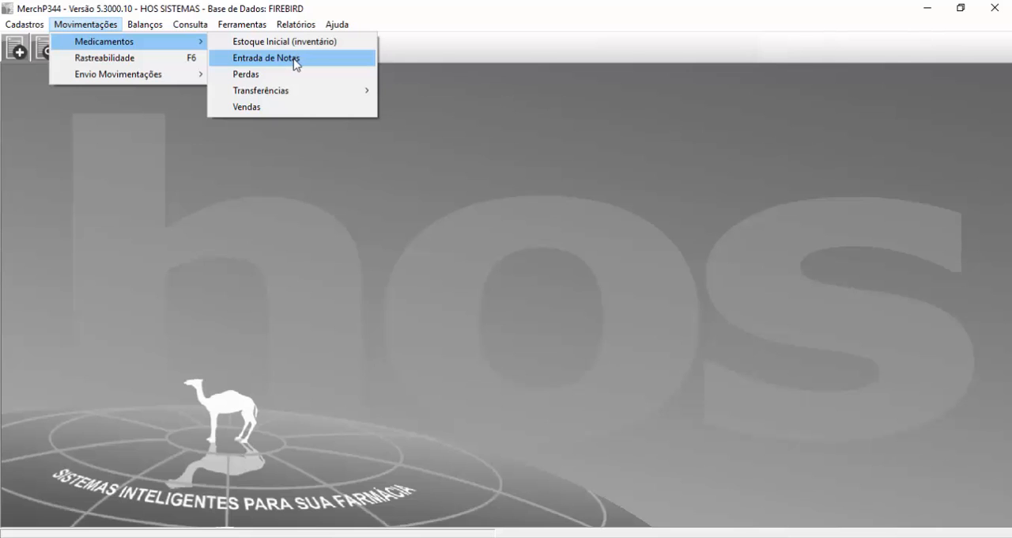
click(291, 76)
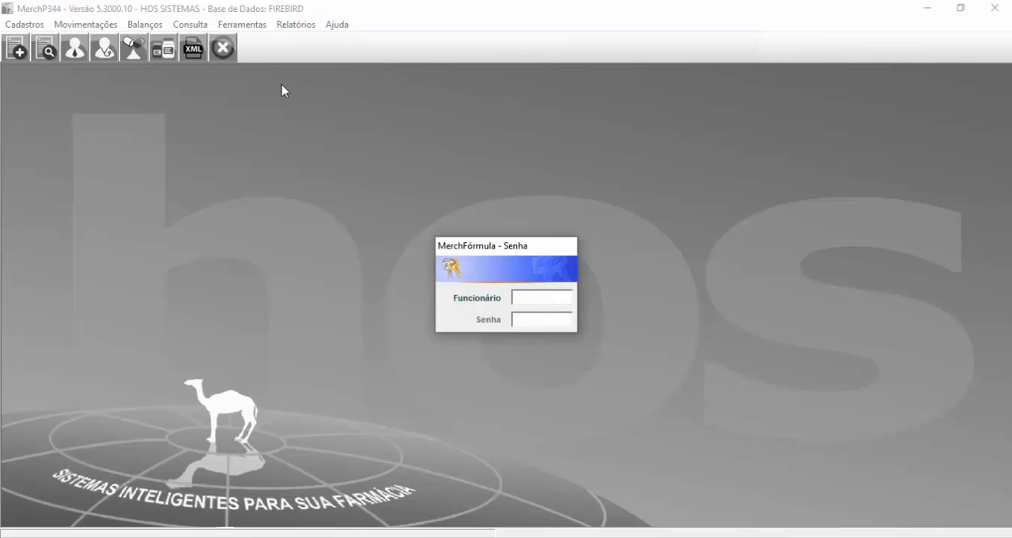
key(Escape)
Step: Open the incoming medication transfer form, signing in with the employee code and password
click(86, 25)
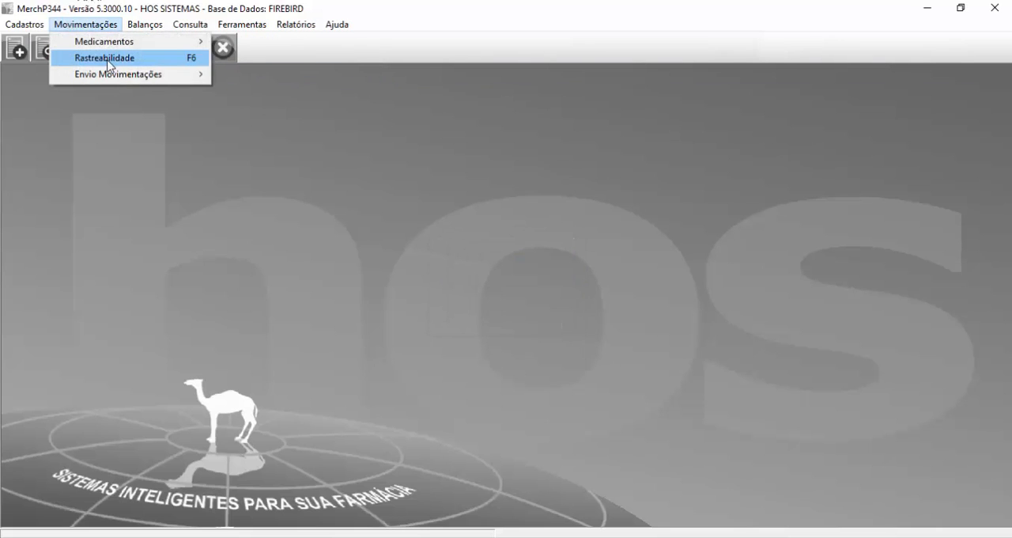
mouse_move(182, 41)
mouse_move(293, 90)
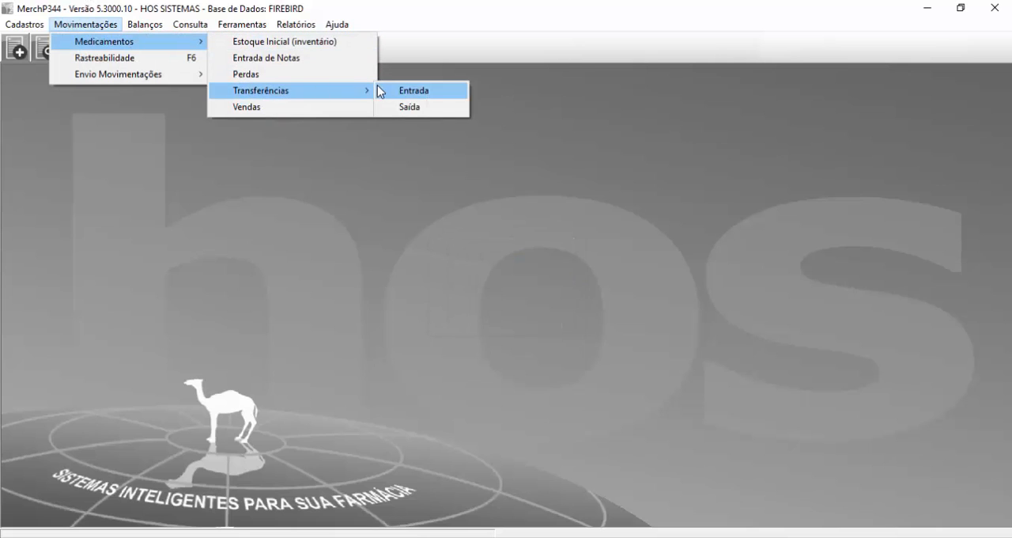
click(422, 93)
text(1)
key(Return)
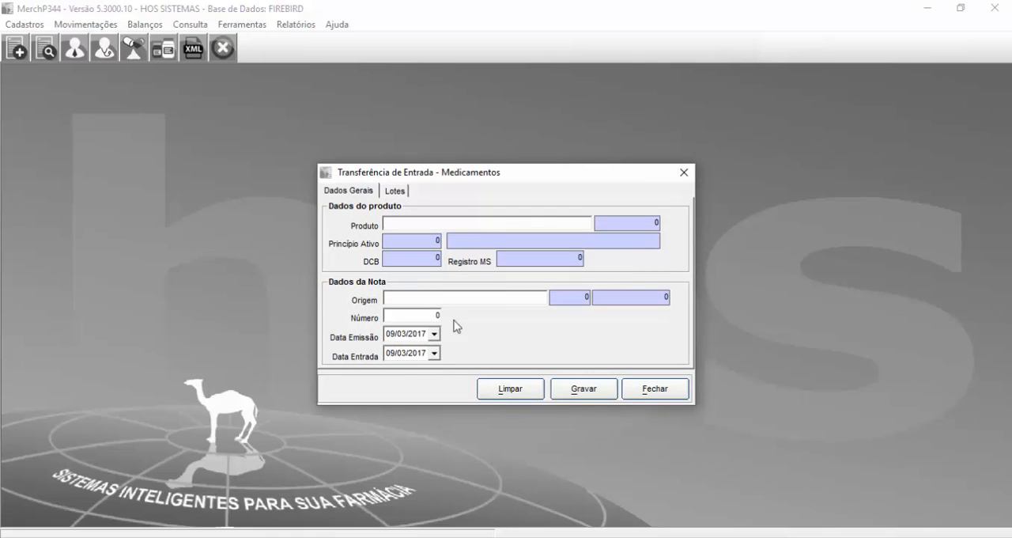
Step: Check the incoming transfer's lot fields and try to look up its origin company with %
click(395, 191)
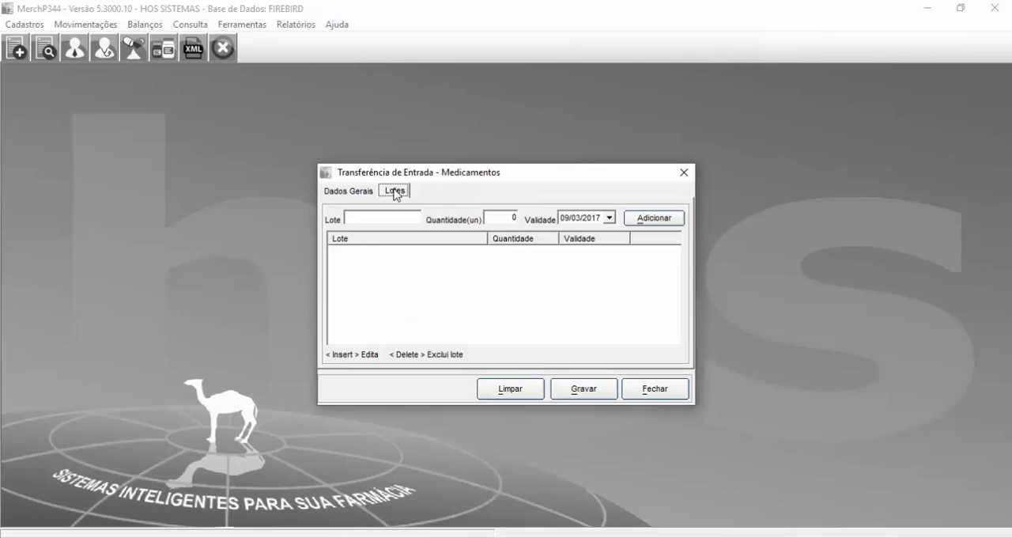
click(371, 190)
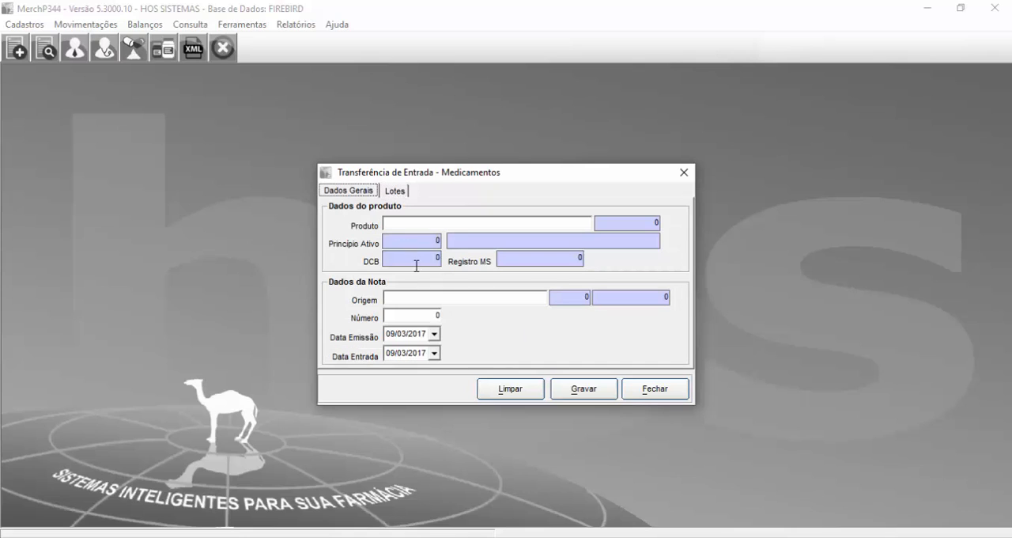
click(401, 228)
key(Return)
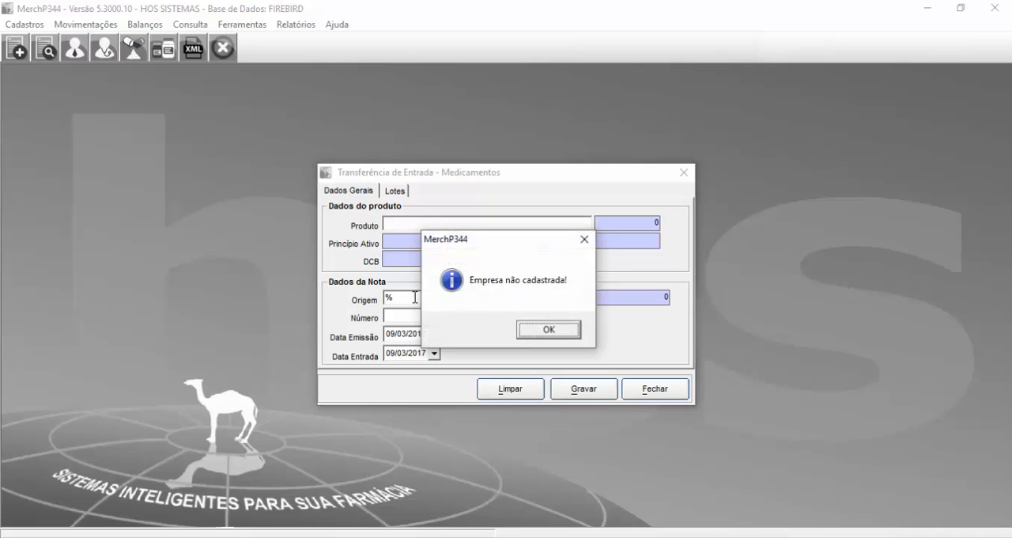
click(528, 329)
key(Return)
key(Return)
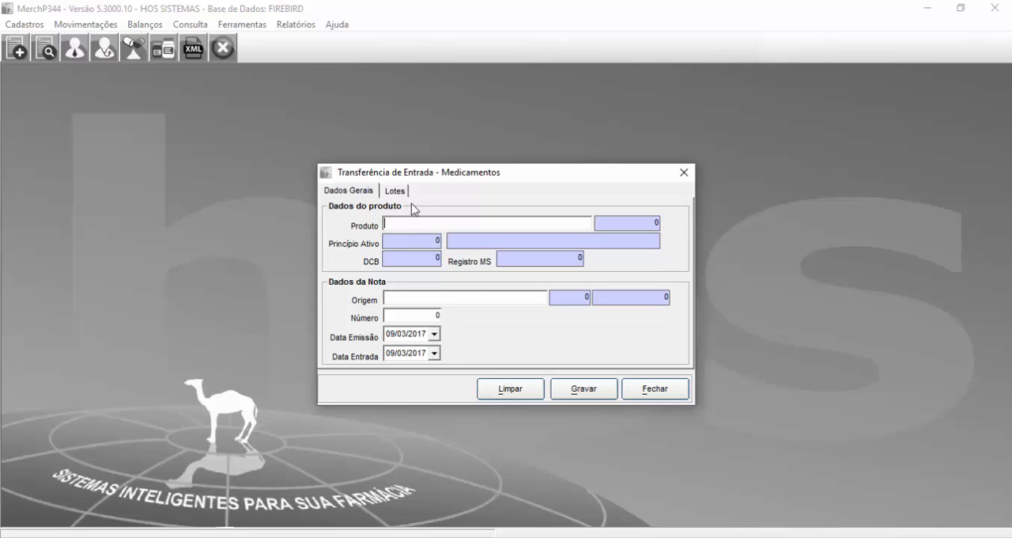
Step: Examine the origin field and the lot, quantity and expiry fields of the incoming transfer form
click(395, 190)
click(396, 217)
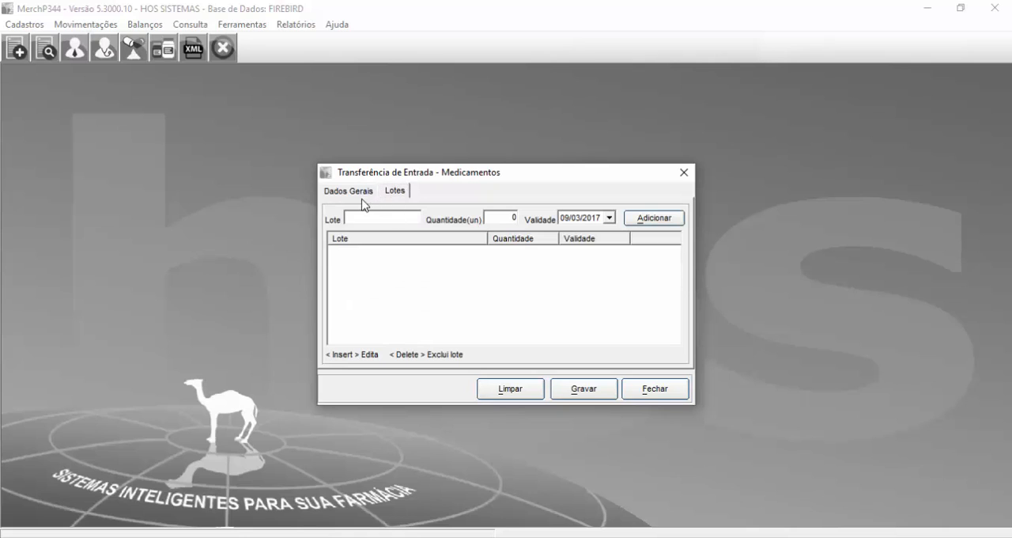
click(362, 195)
click(408, 295)
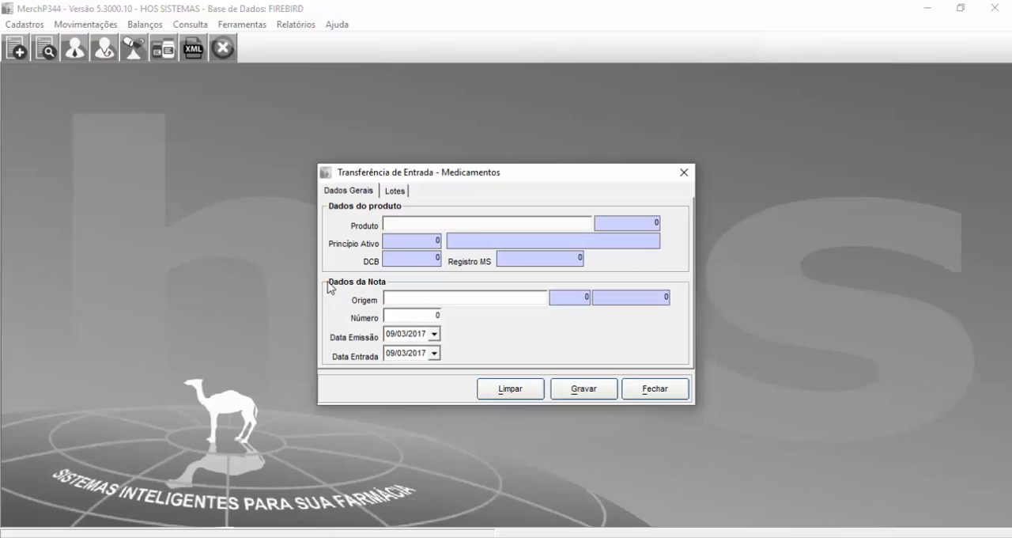
click(407, 302)
key(Return)
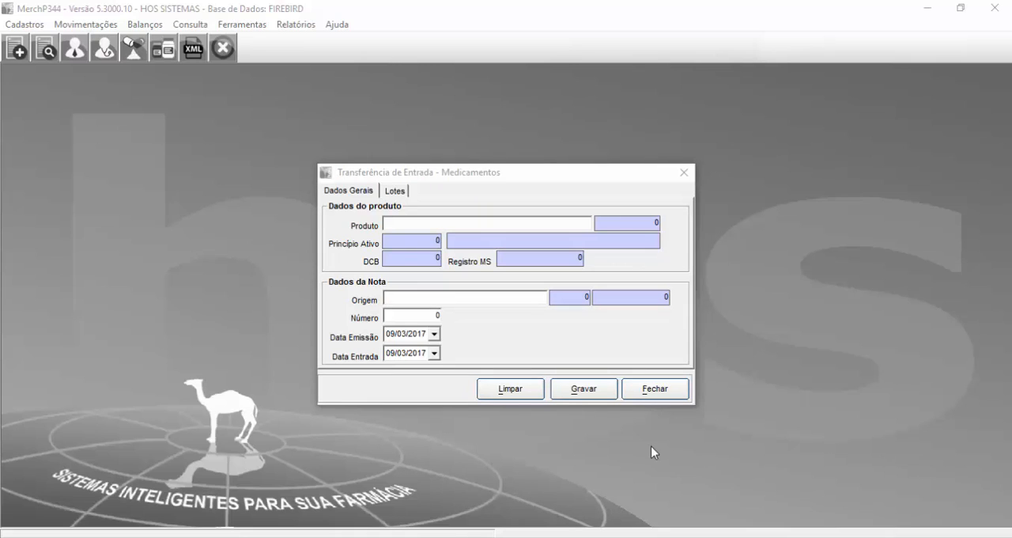
click(449, 301)
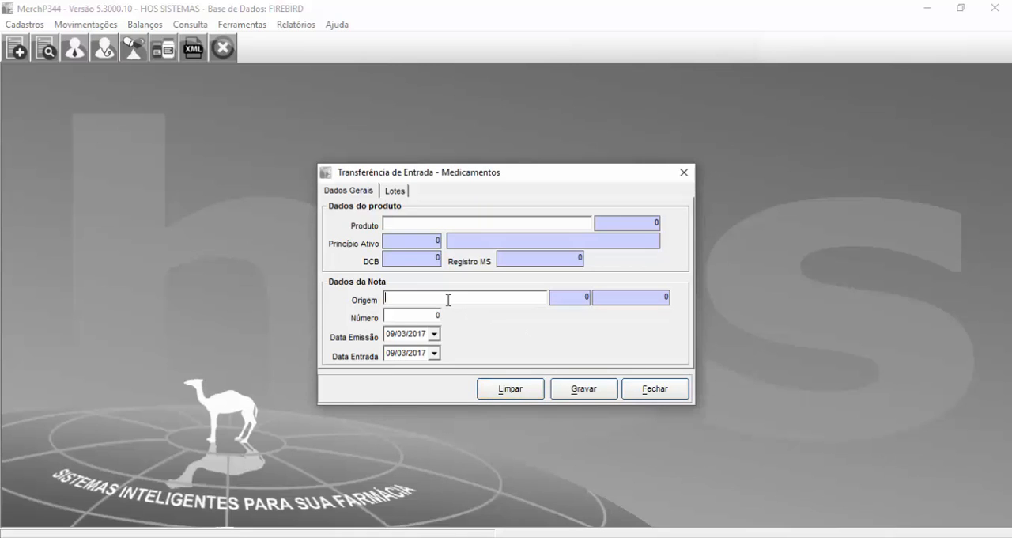
click(392, 192)
click(413, 220)
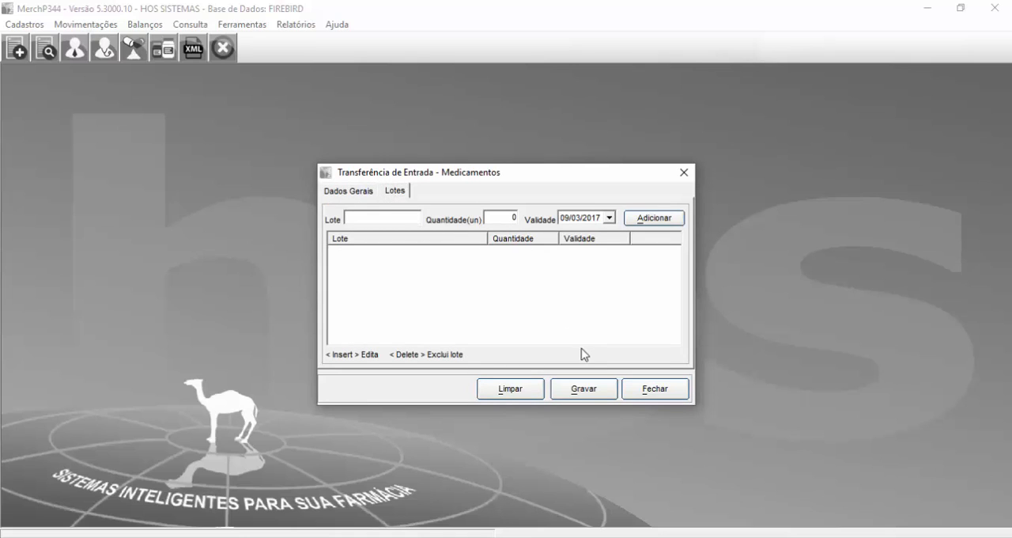
Step: Close the incoming transfer form and open the outgoing medication transfer form, signing in with the employee code and password
click(685, 174)
click(73, 24)
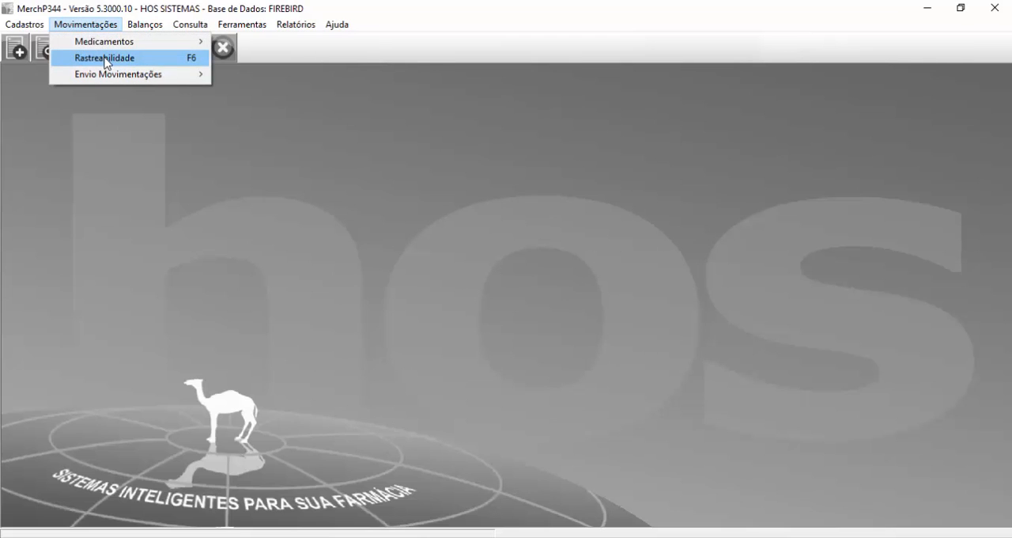
mouse_move(118, 47)
mouse_move(269, 90)
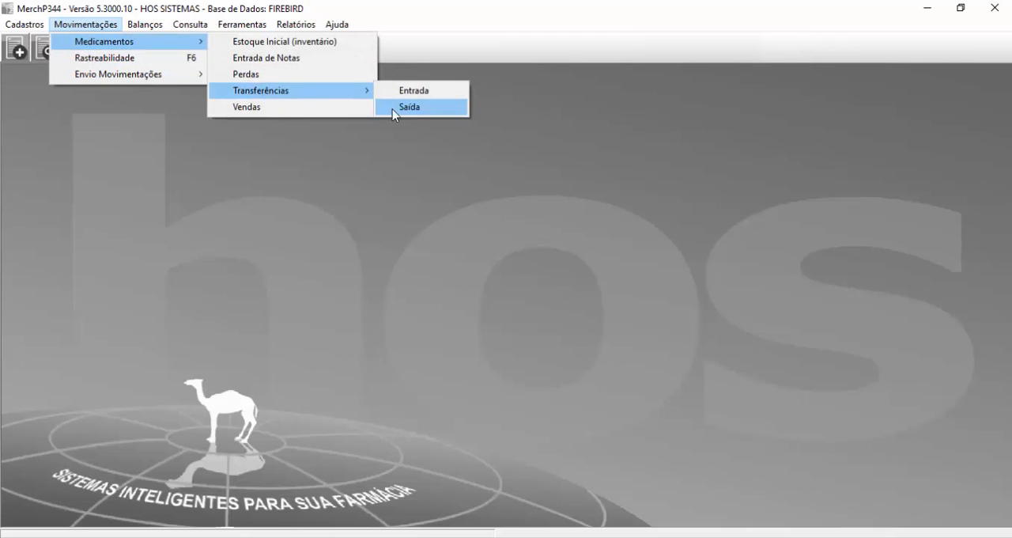
click(392, 108)
text(1)
key(Return)
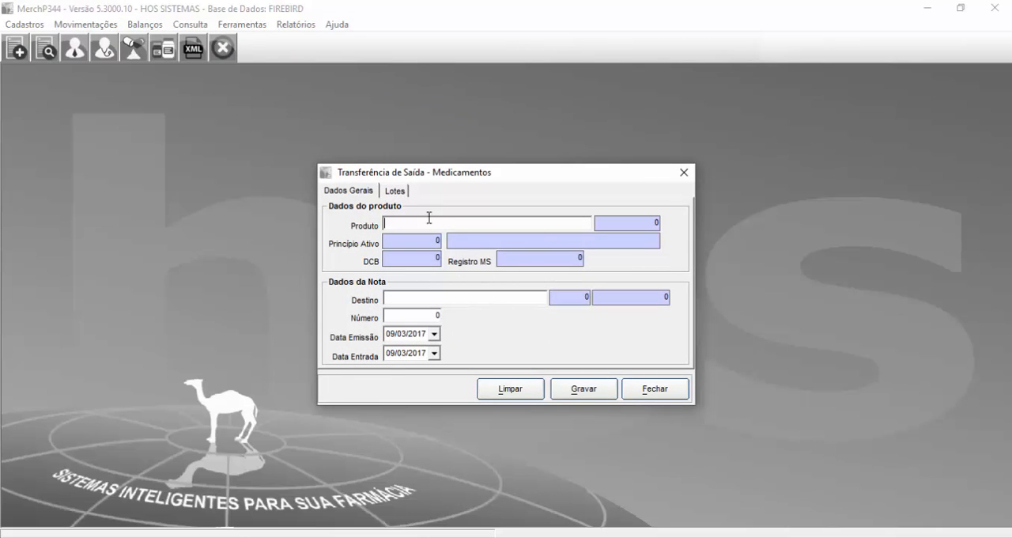
Step: Examine the outgoing transfer's destination field and its lot selection list
click(393, 190)
click(369, 195)
click(405, 300)
click(395, 192)
click(415, 217)
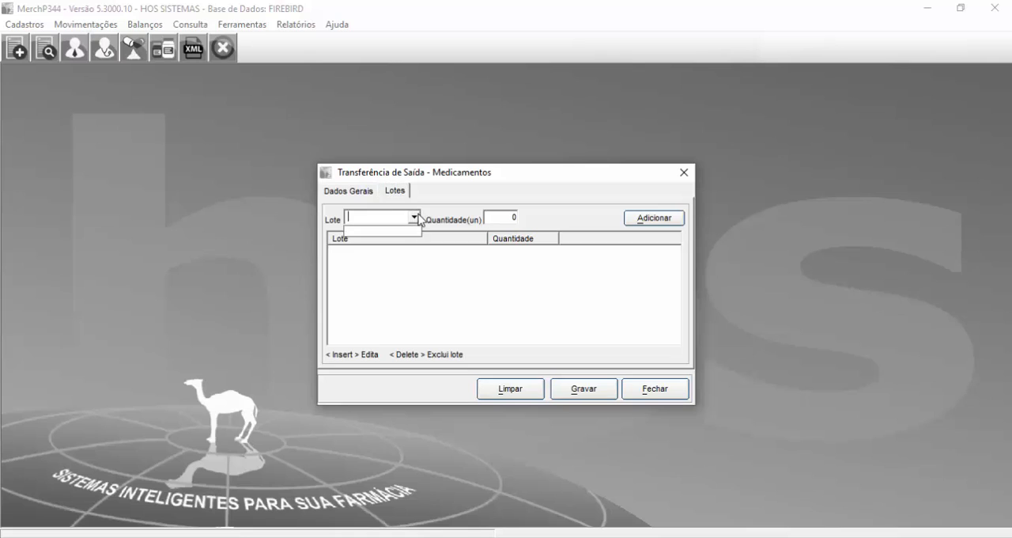
click(417, 221)
click(418, 220)
click(385, 227)
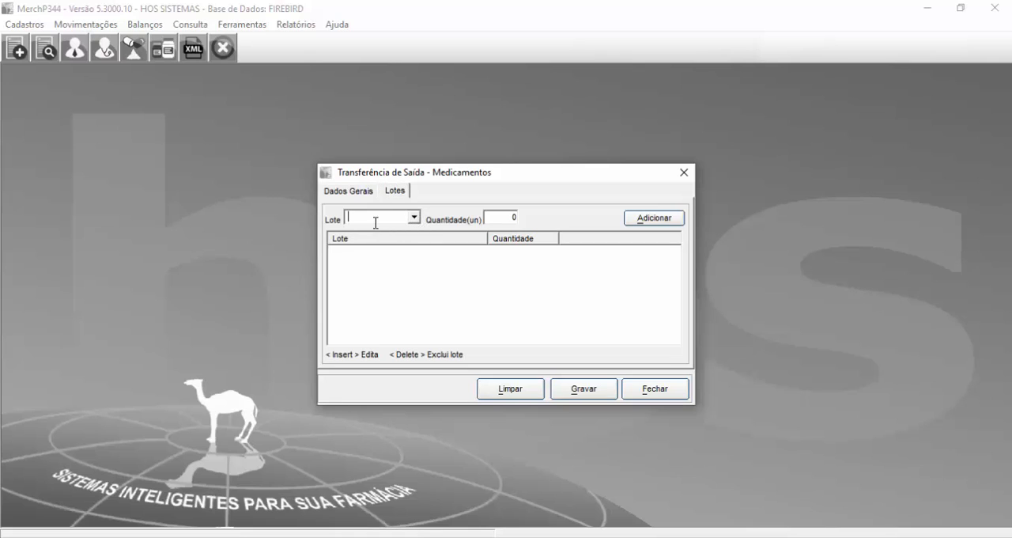
click(416, 218)
Step: Check the outgoing transfer's quantity field, general data and lot selector, and close the form
click(499, 215)
click(346, 193)
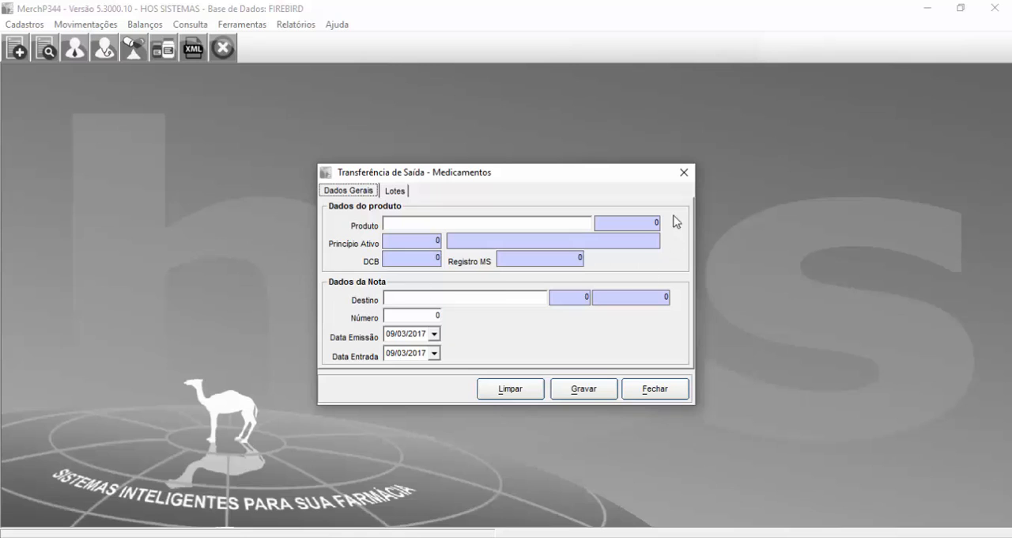
click(391, 191)
click(414, 217)
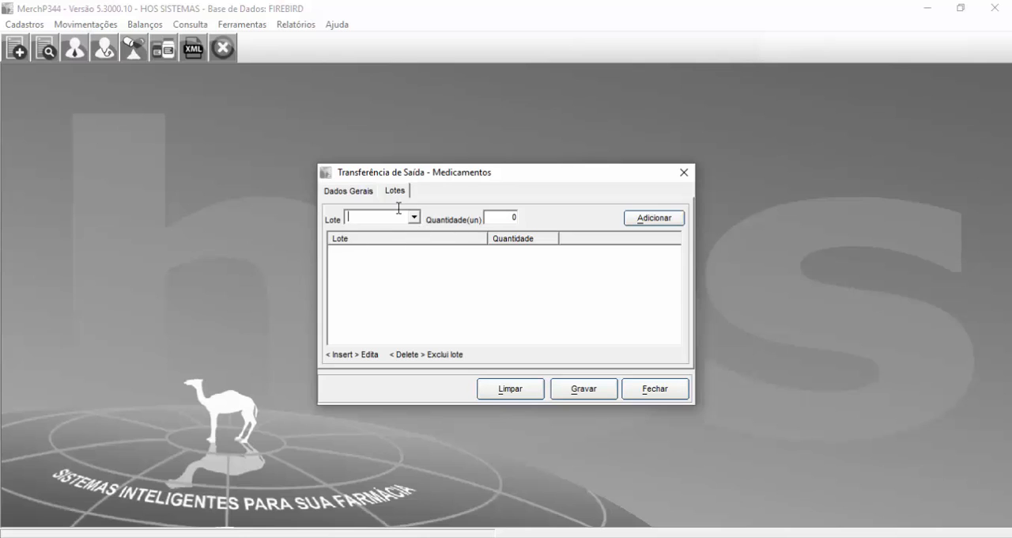
click(684, 175)
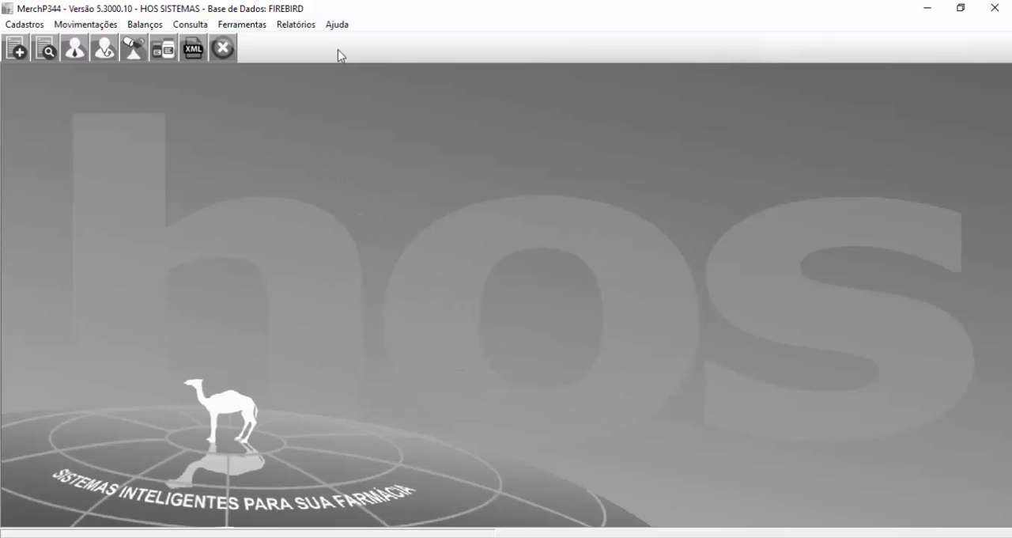
Step: Open the product registration form, signing in with the employee code and password
click(10, 26)
click(262, 194)
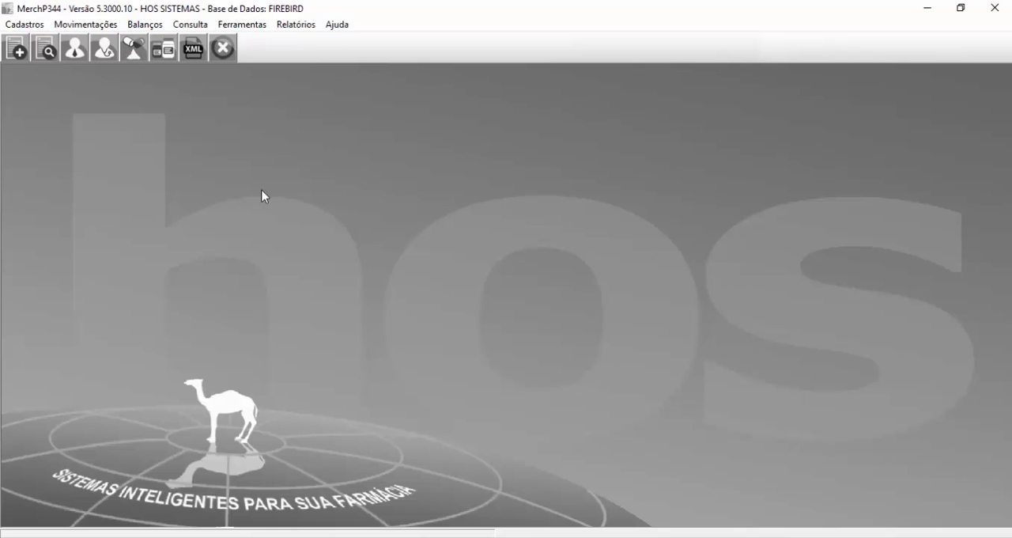
click(105, 26)
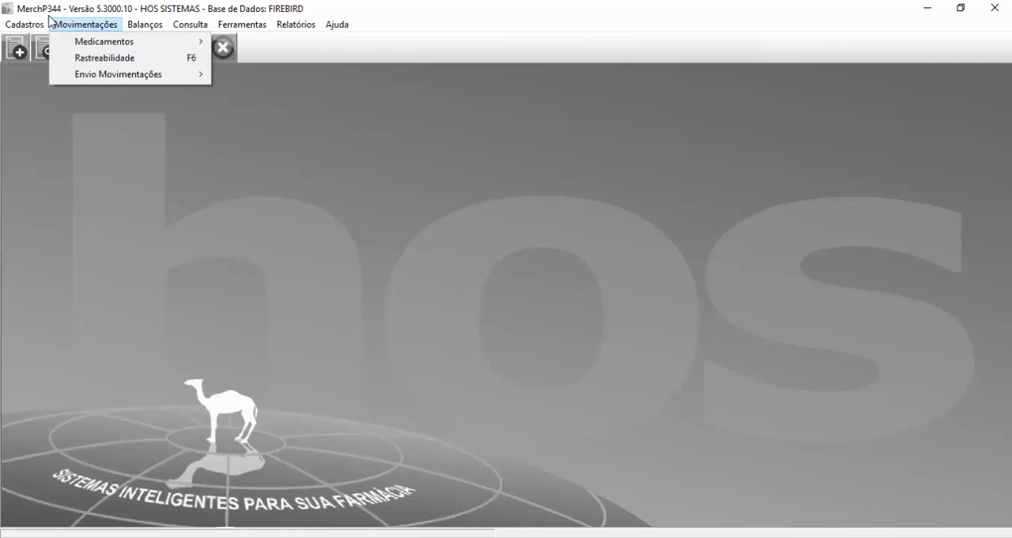
mouse_move(30, 28)
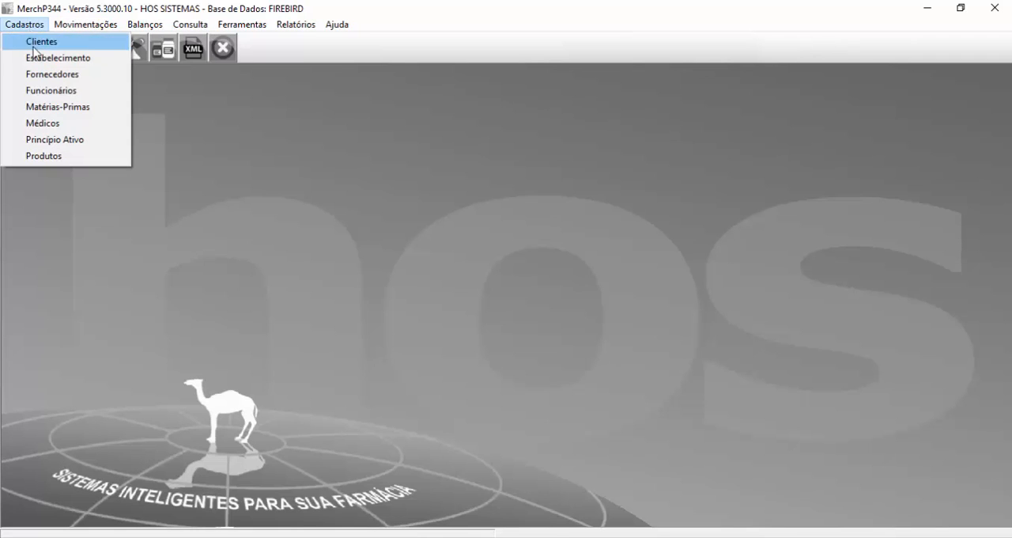
click(79, 156)
text(2)
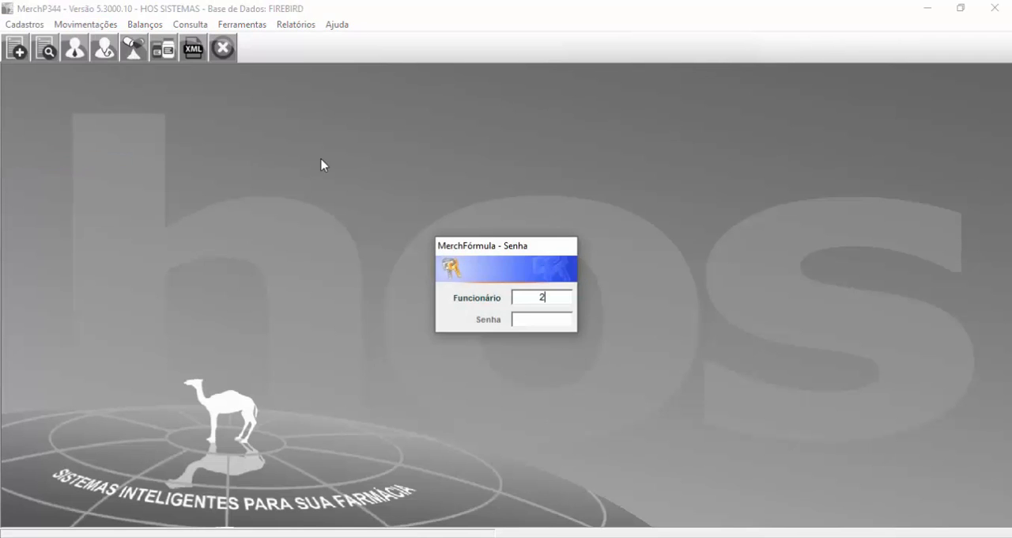
key(Return)
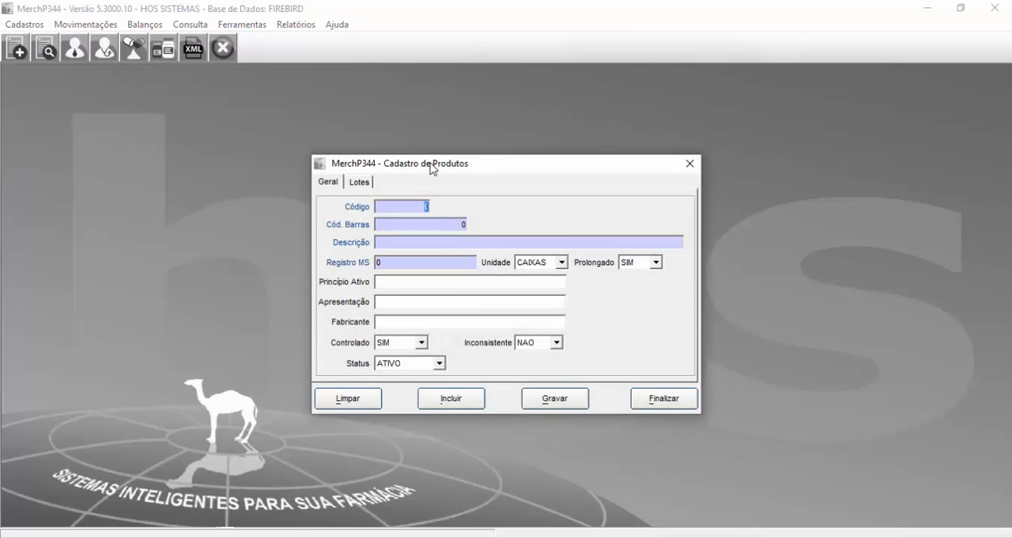
Step: Load product 22599 and examine its registered lots 789, ABC123 and QWER321
text(22599)
key(Return)
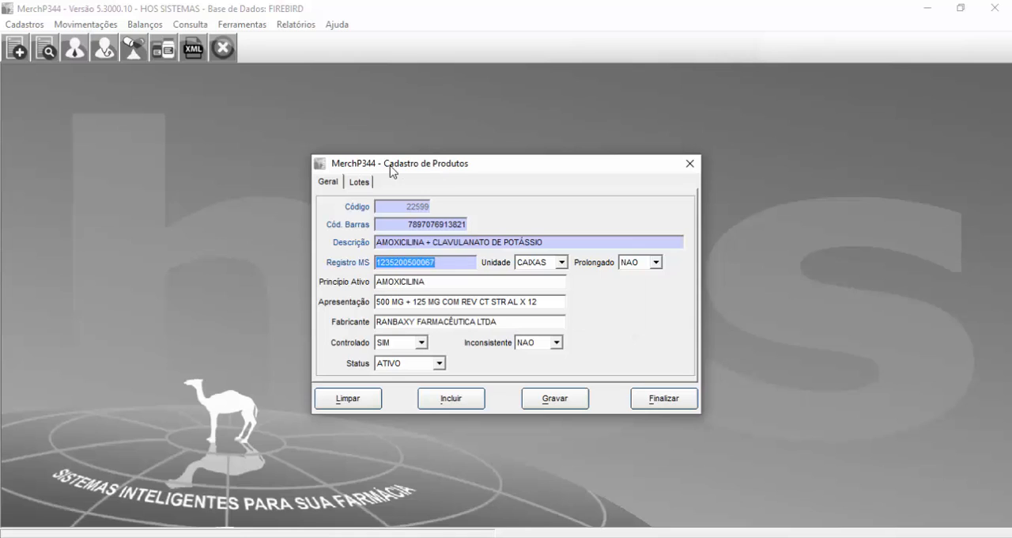
click(361, 183)
click(361, 215)
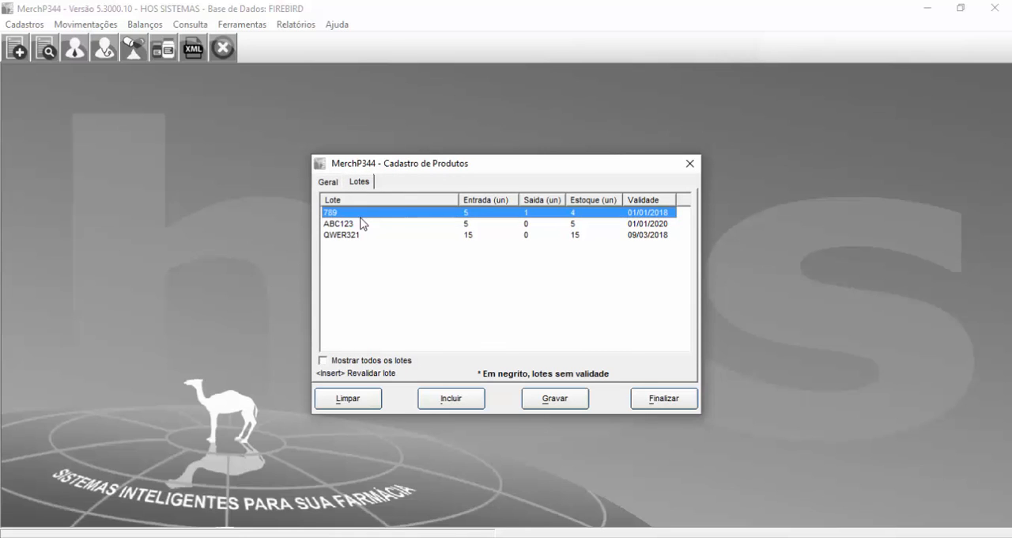
click(364, 225)
click(367, 235)
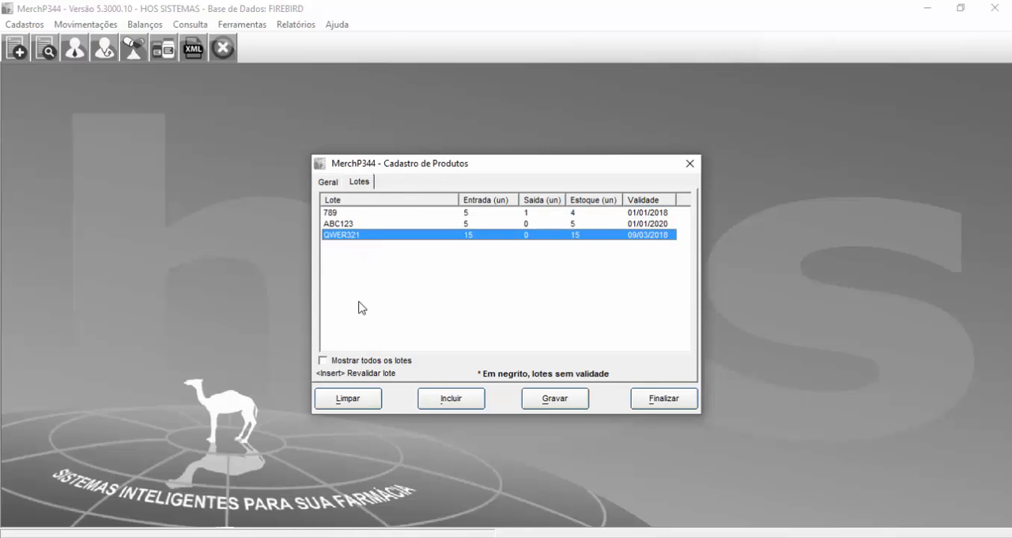
click(343, 215)
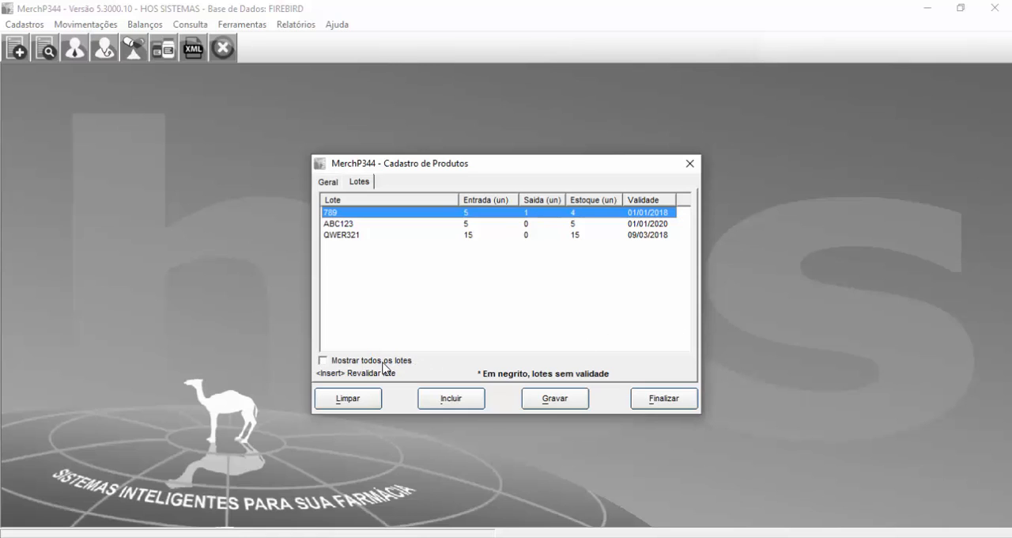
Step: Show all lots, view the expiry revalidation prompt for lot 789 without changing it, and close the product registration
click(410, 360)
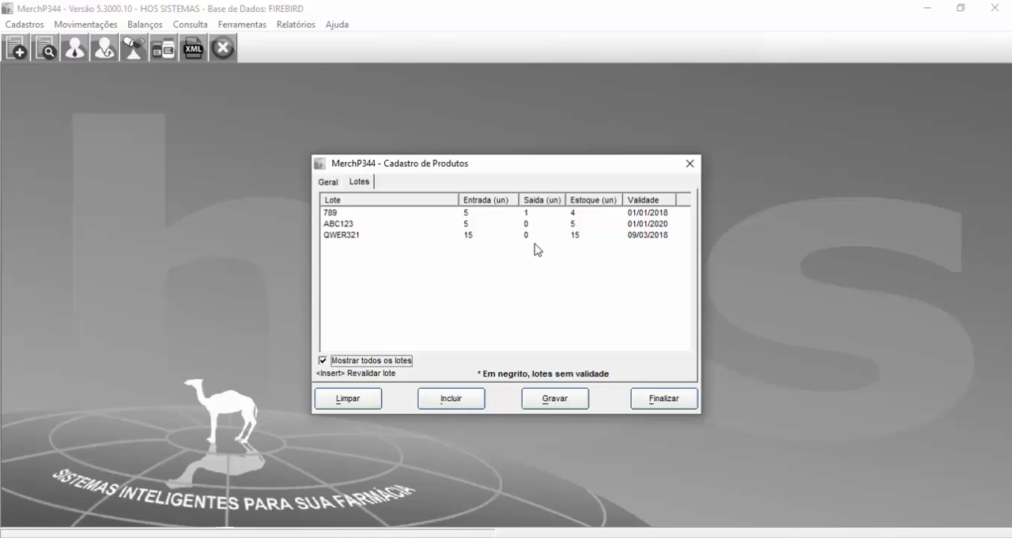
click(637, 214)
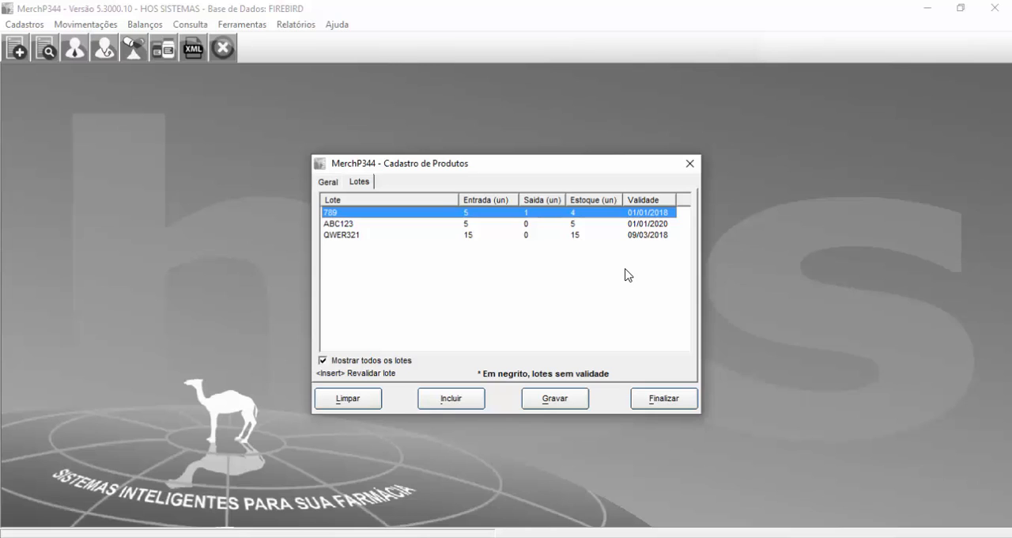
key(Insert)
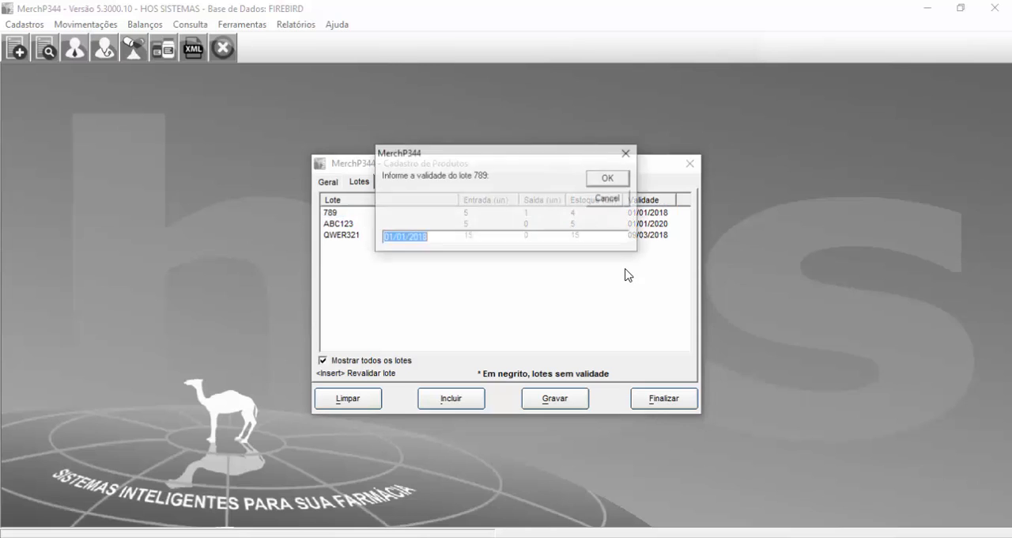
click(628, 153)
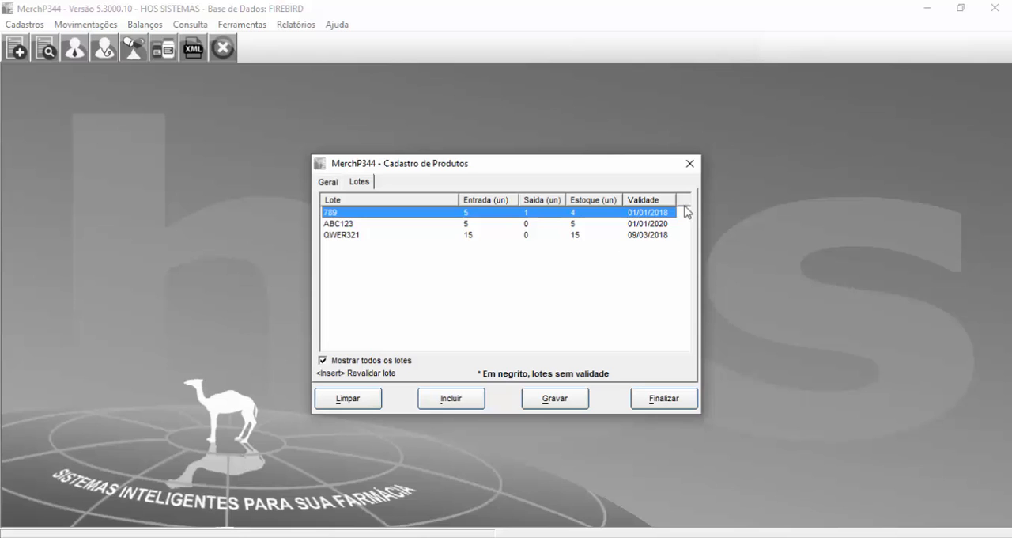
click(690, 163)
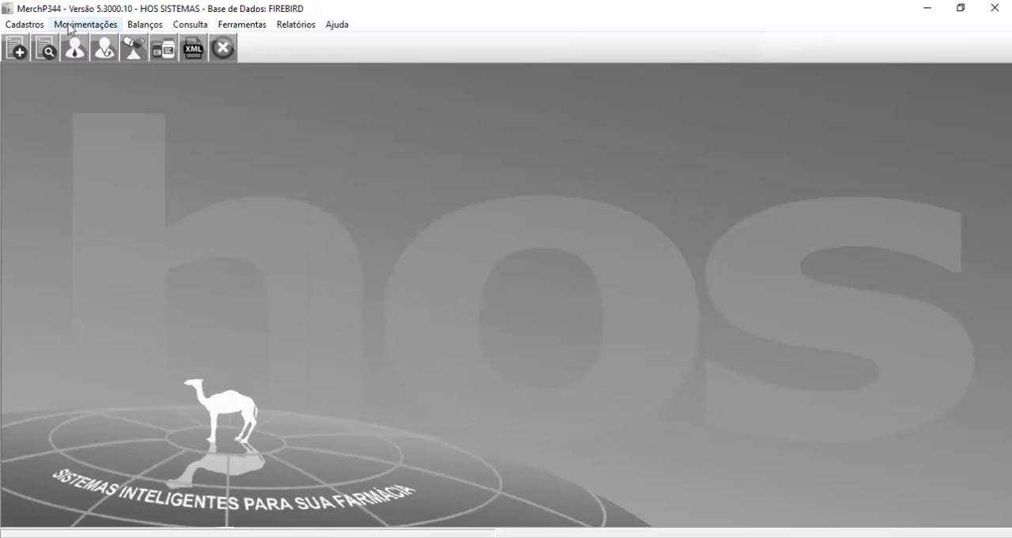
Step: Open the medication sales form for prescription entry and load product 22599
click(75, 25)
mouse_move(101, 42)
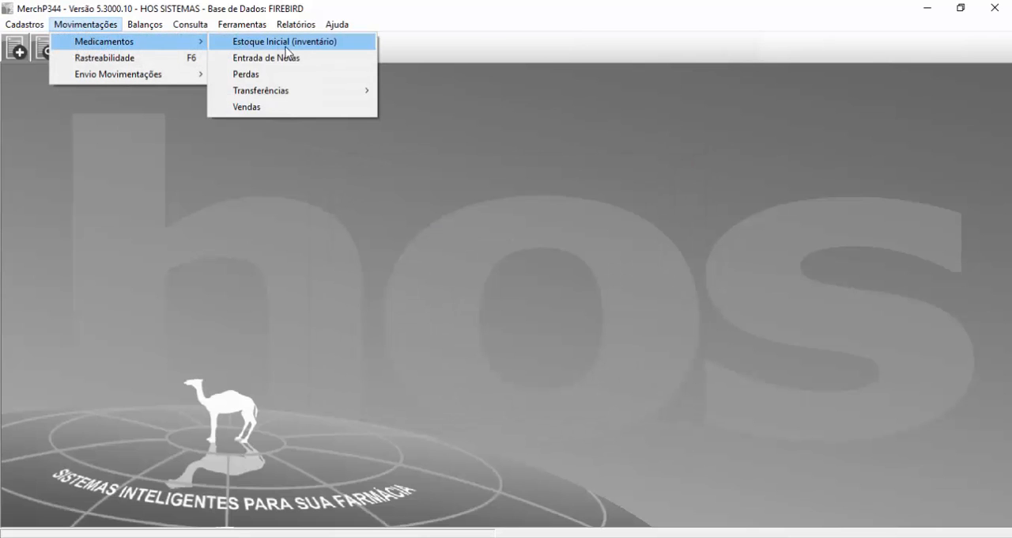
click(297, 108)
key(Escape)
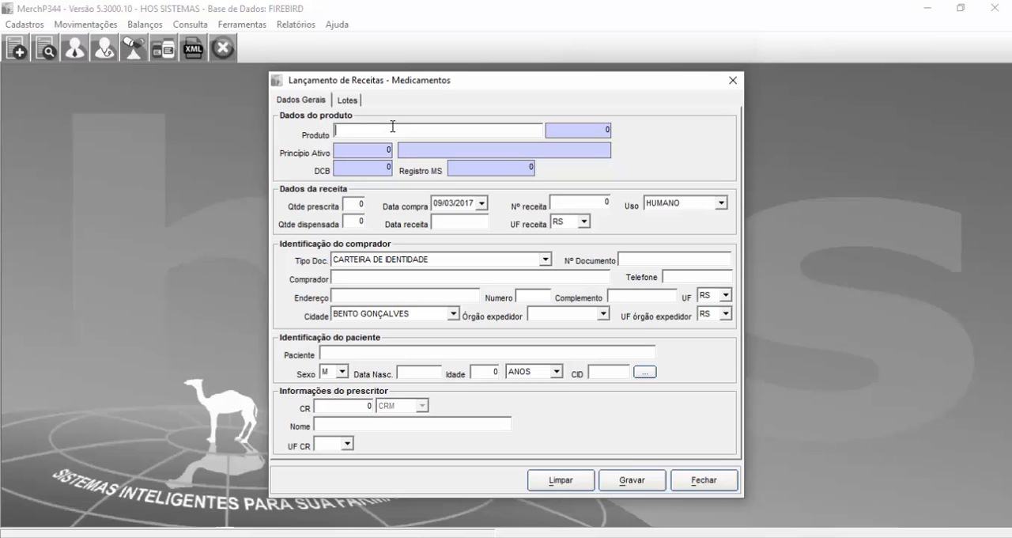
text(22599)
key(Return)
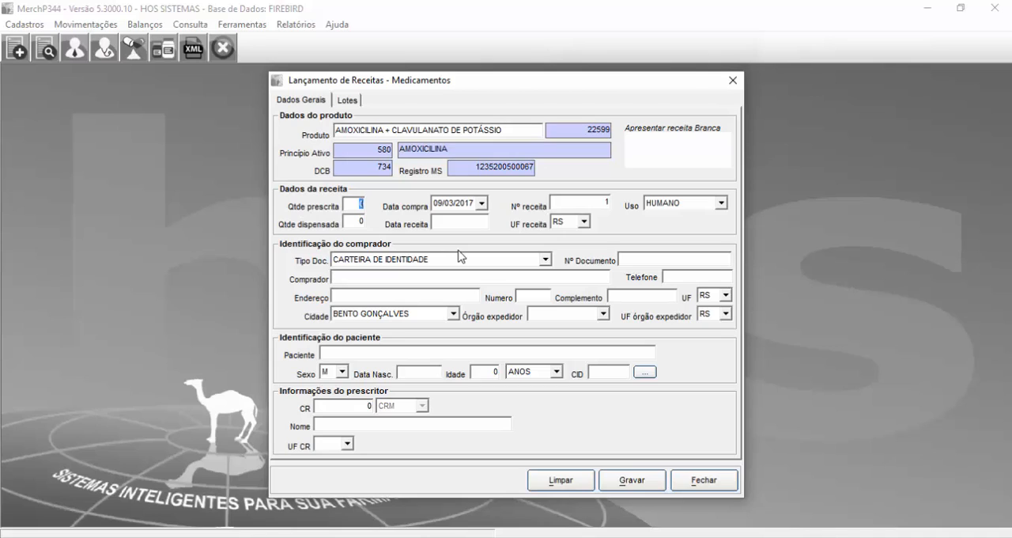
Step: Set the prescribed and dispensed quantities to 1 and the prescription date to 05/03/2017
text(1)
key(Tab)
text(1)
key(Tab)
key(Tab)
text(05/03/2017)
key(Tab)
key(Tab)
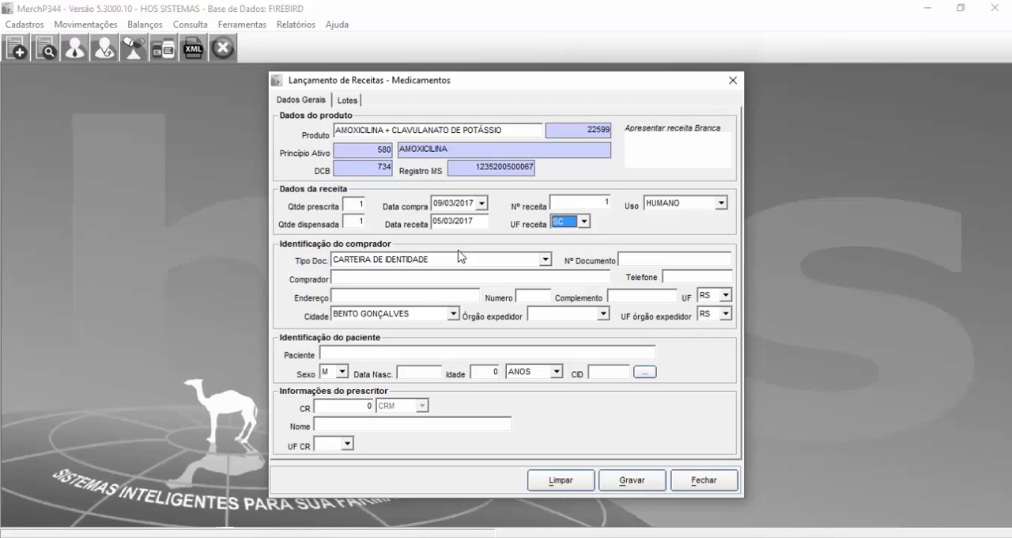
Step: Set the prescription's issuing state to PB
scroll(461, 257, up, 3)
key(Tab)
Step: Switch the prescription's use between HUMANO and VETERINÁRIO to show both options, ending on HUMANO
key(Up)
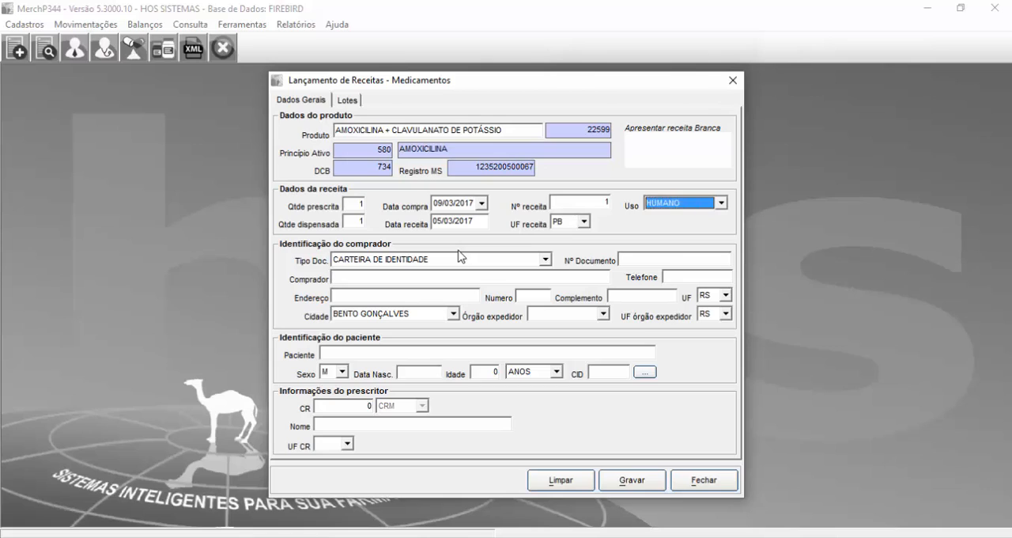
key(Down)
key(Up)
key(Down)
key(Up)
key(Down)
key(Up)
key(Down)
key(Up)
key(Down)
click(723, 202)
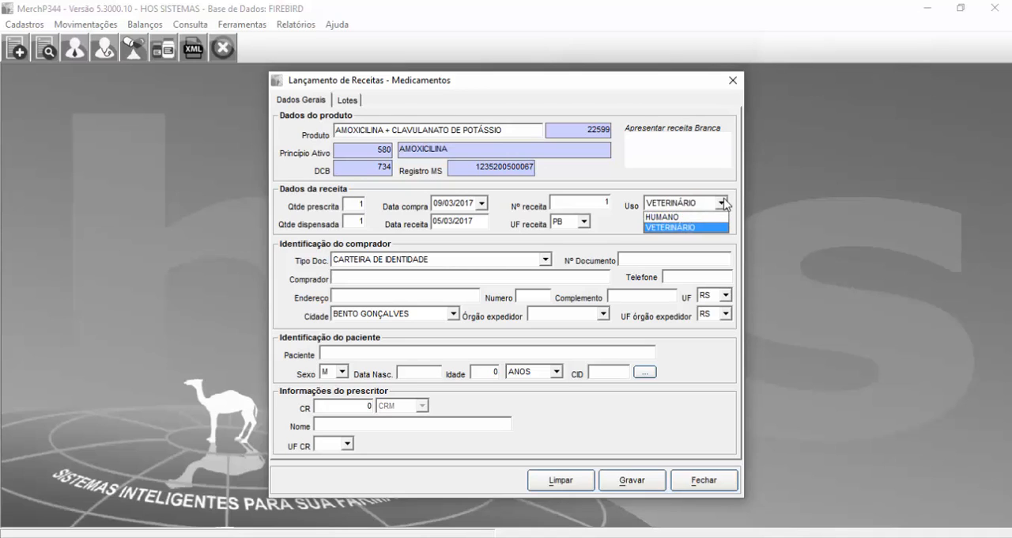
click(673, 217)
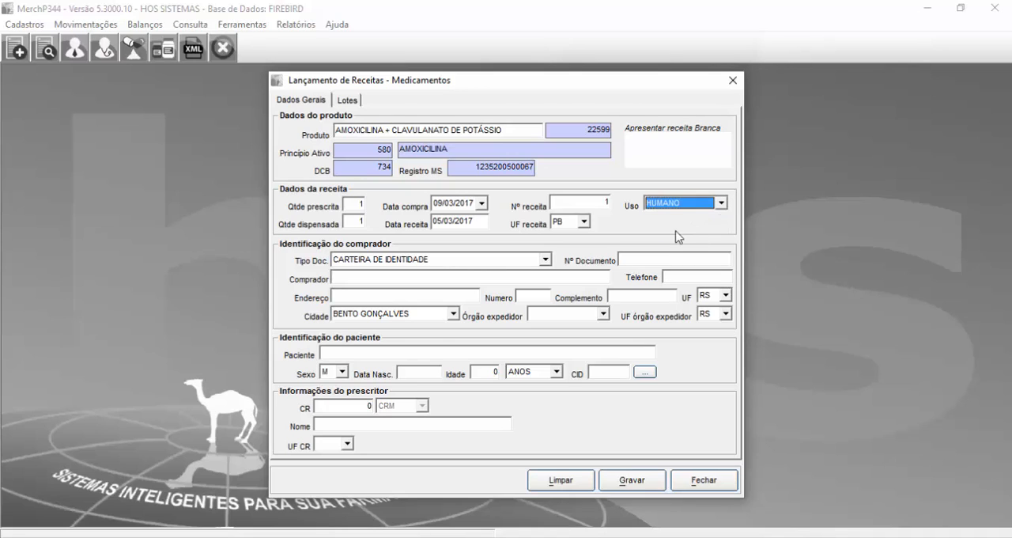
Step: Keep CARTEIRA DE IDENTIDADE as the buyer's document type and enter the document number to load the registered buyer's details
click(511, 275)
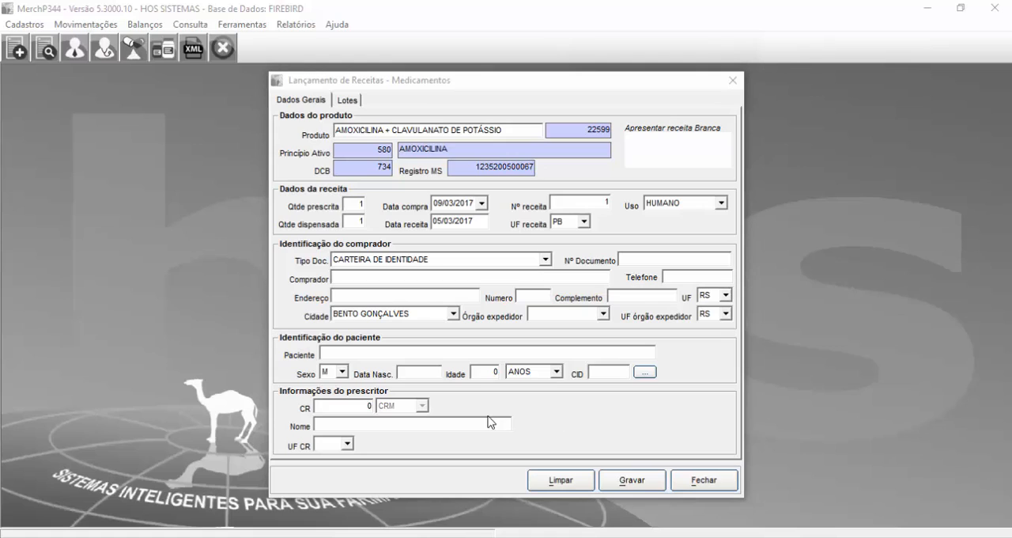
click(397, 285)
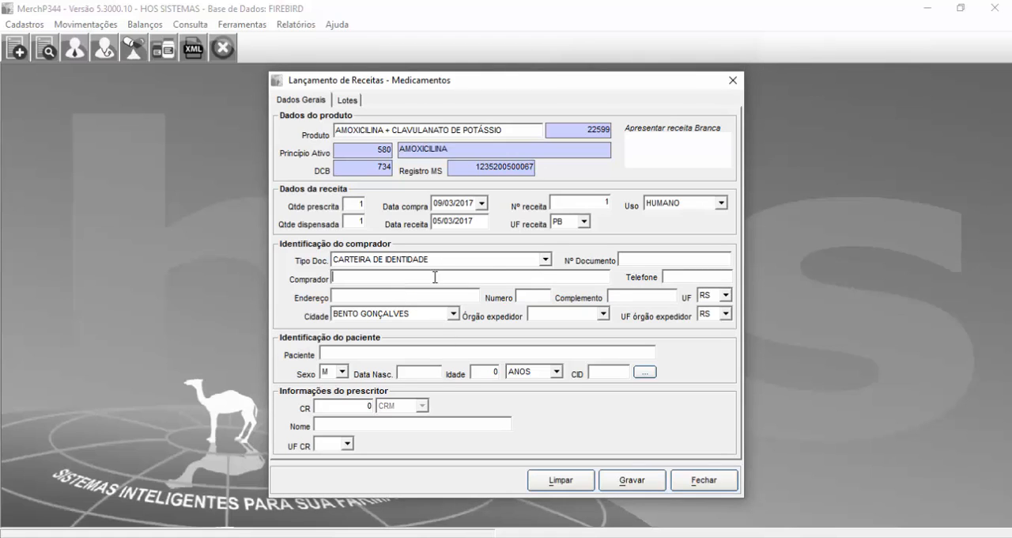
click(637, 258)
click(456, 260)
click(455, 260)
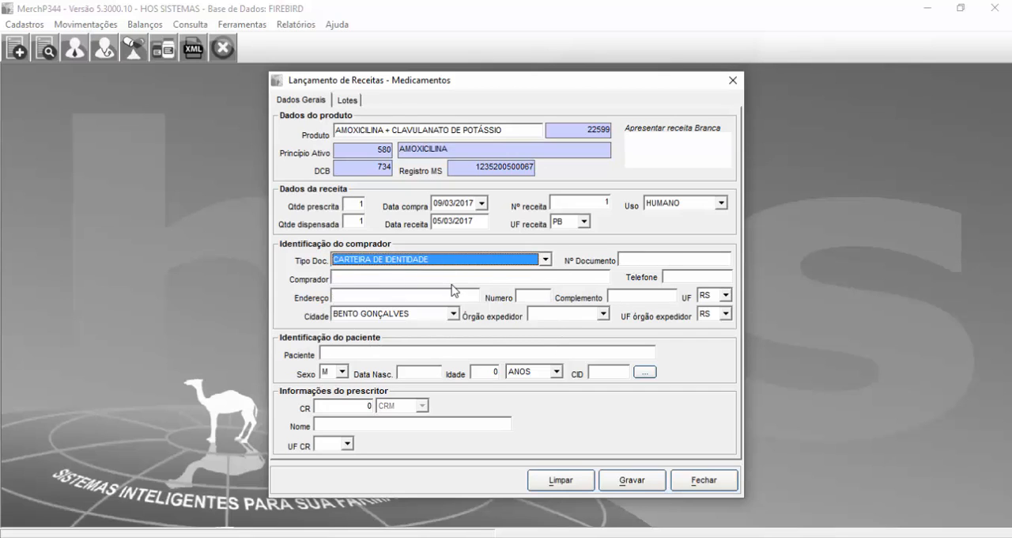
click(635, 259)
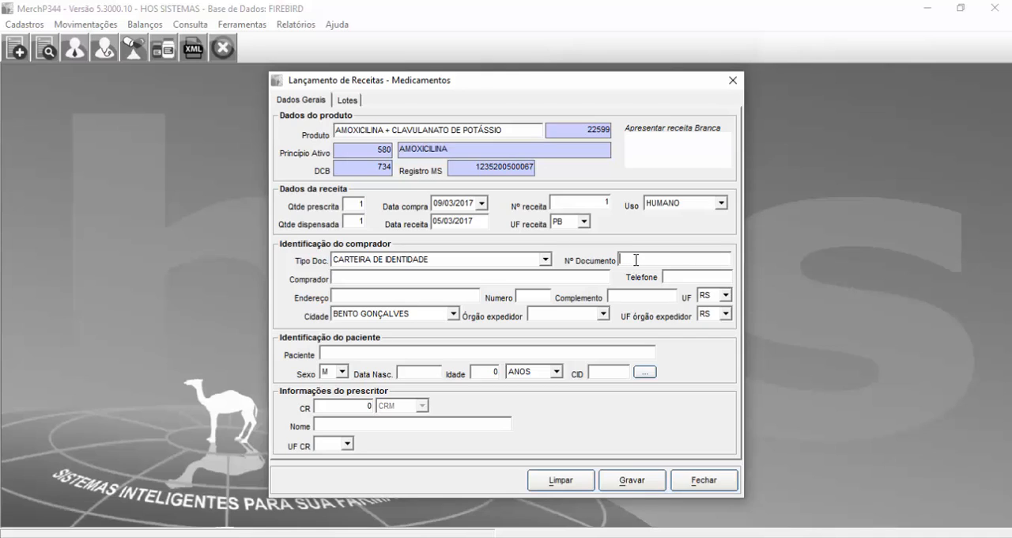
key(Tab)
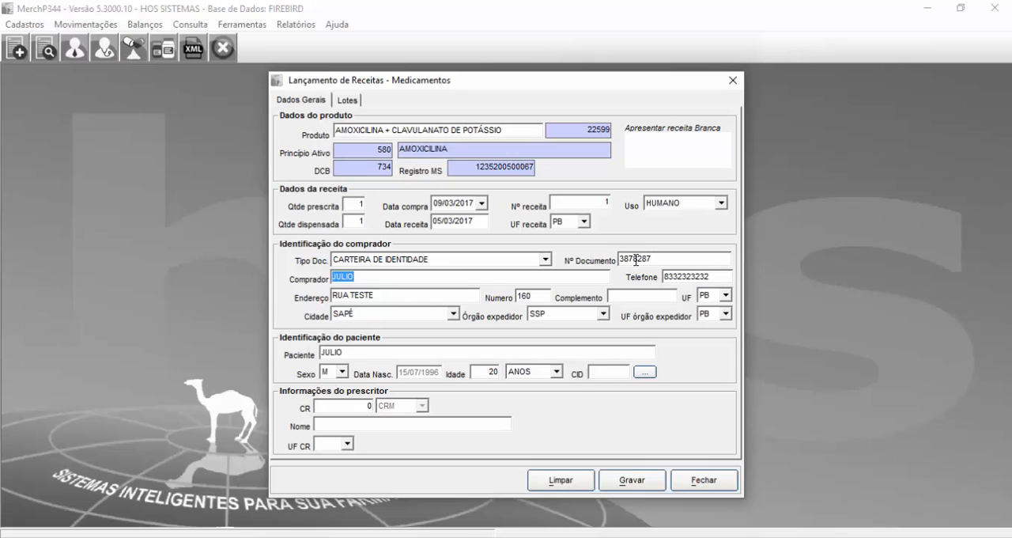
Step: Clear the filled-in prescription entry form and confirm the operation
double_click(636, 259)
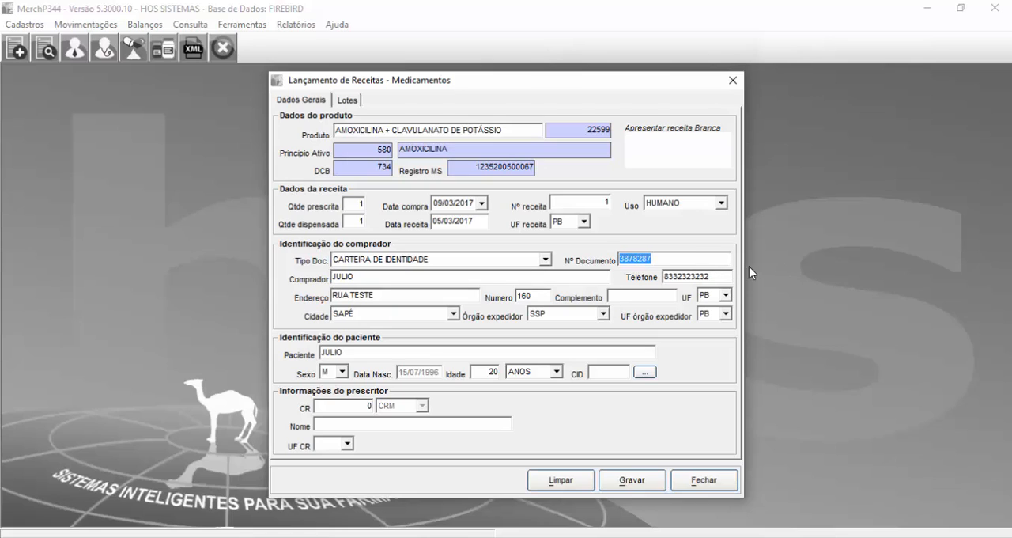
double_click(412, 280)
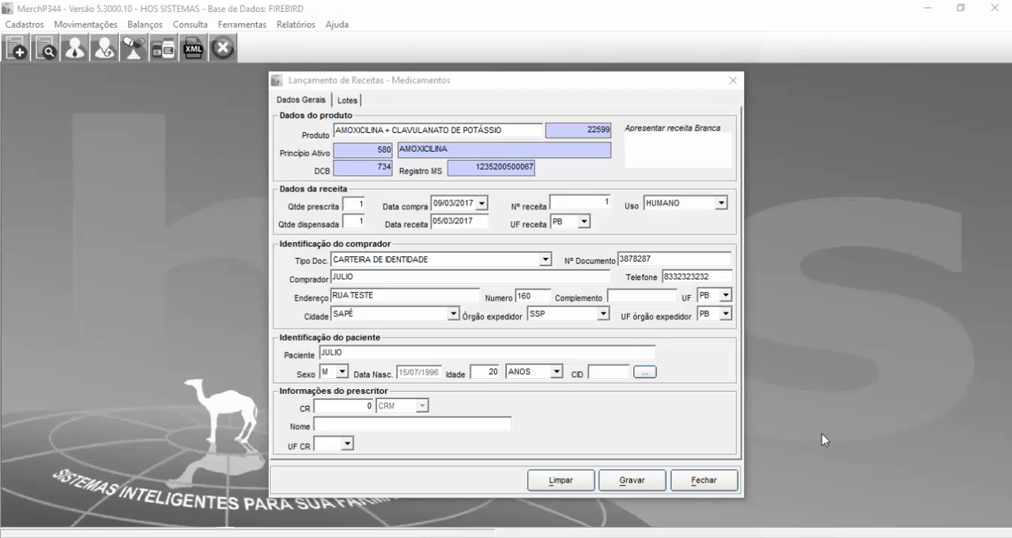
click(561, 480)
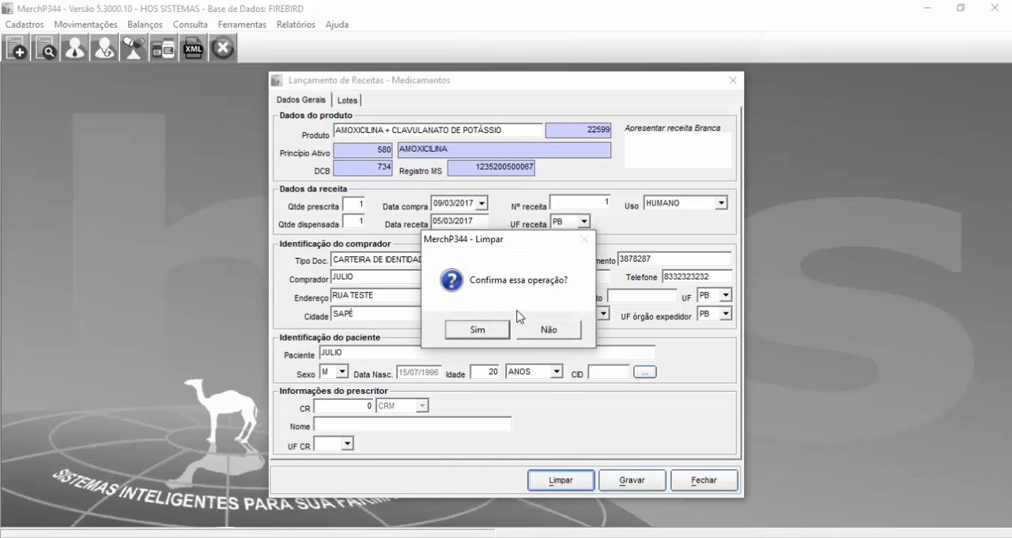
click(499, 327)
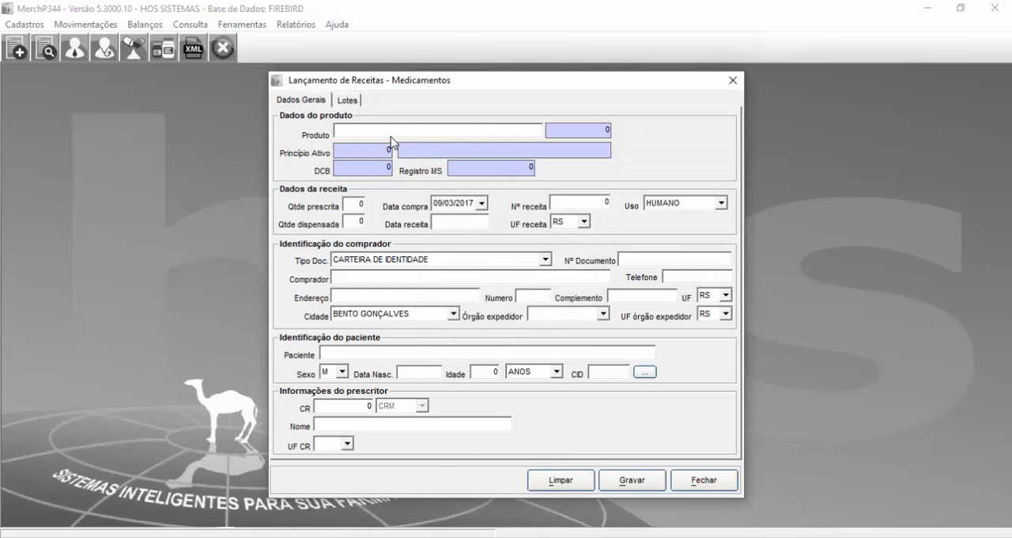
Step: Enter product 22599 in the blank prescription and set the prescribed and dispensed quantities to 1
text(22599)
key(Return)
text(1)
key(Return)
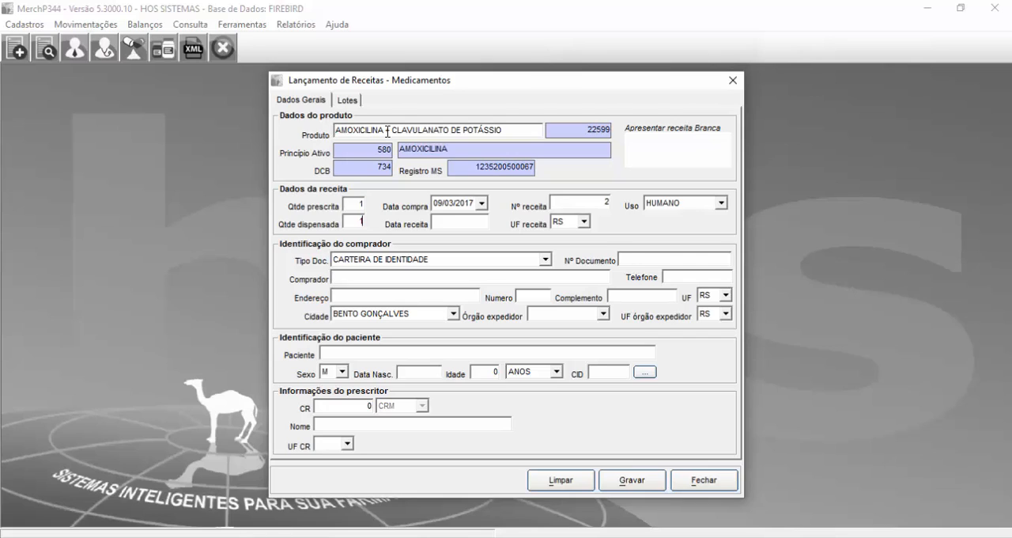
text(1)
key(Return)
Step: Set the prescription date to 07/03/2017 and its issuing state to PB
key(Return)
text(07/03/2017)
key(Return)
key(Return)
text(b)
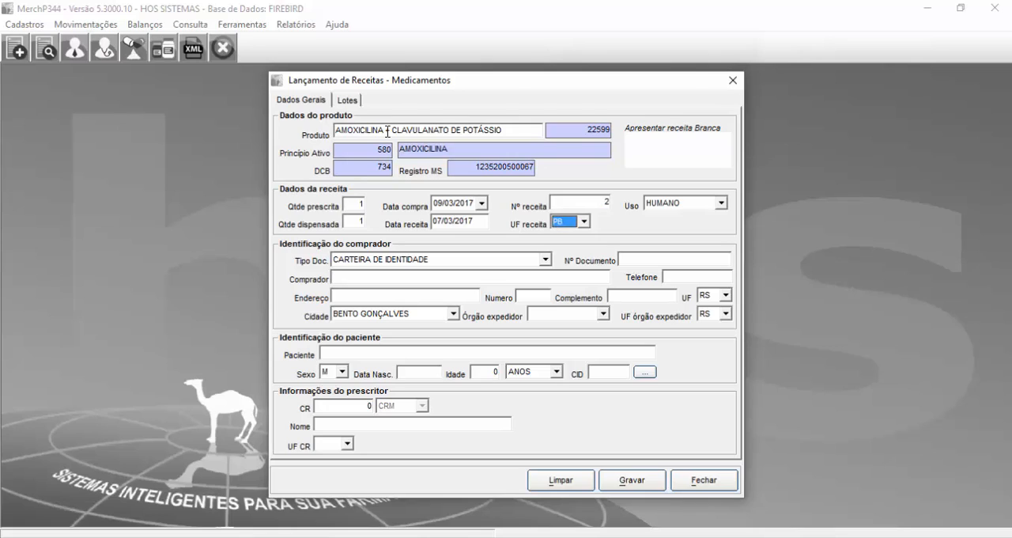
Step: Keep HUMANO use and the CARTEIRA DE IDENTIDADE document type, and enter the new buyer's document number
key(Return)
key(Return)
key(Return)
key(Return)
key(Return)
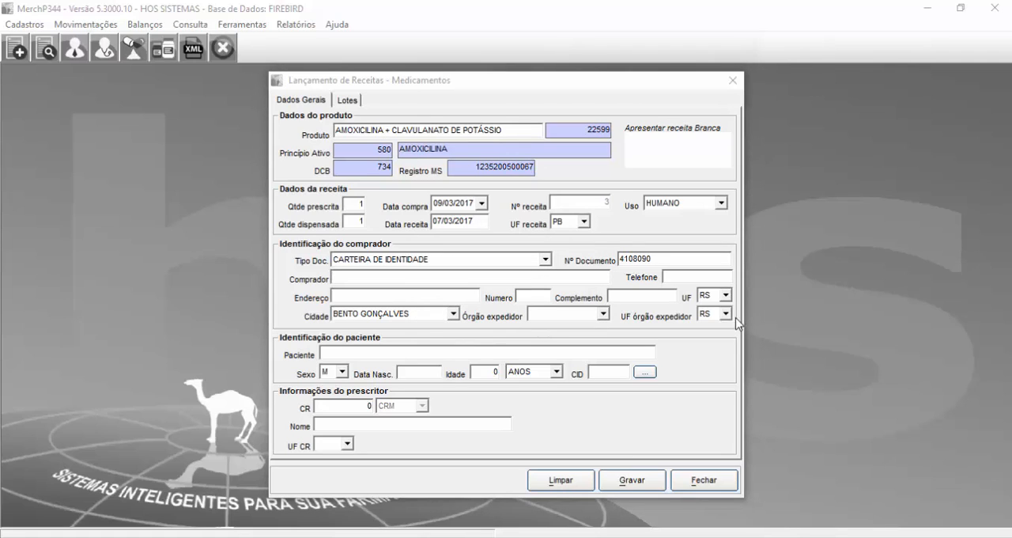
Step: Enter TESTE as the buyer and agree to register this new client
click(512, 279)
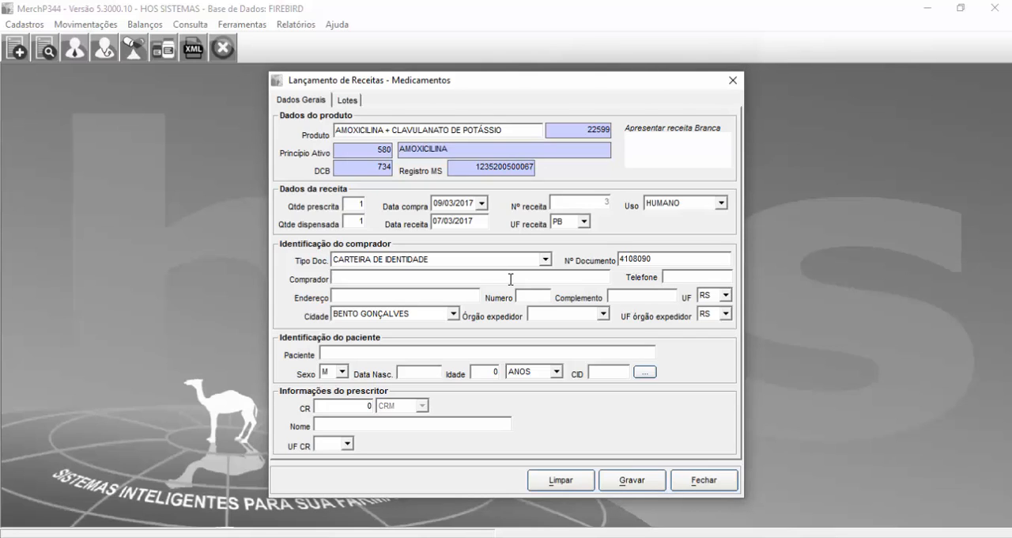
text(CAR)
key(BackSpace)
key(BackSpace)
key(BackSpace)
text(TESTE)
key(Tab)
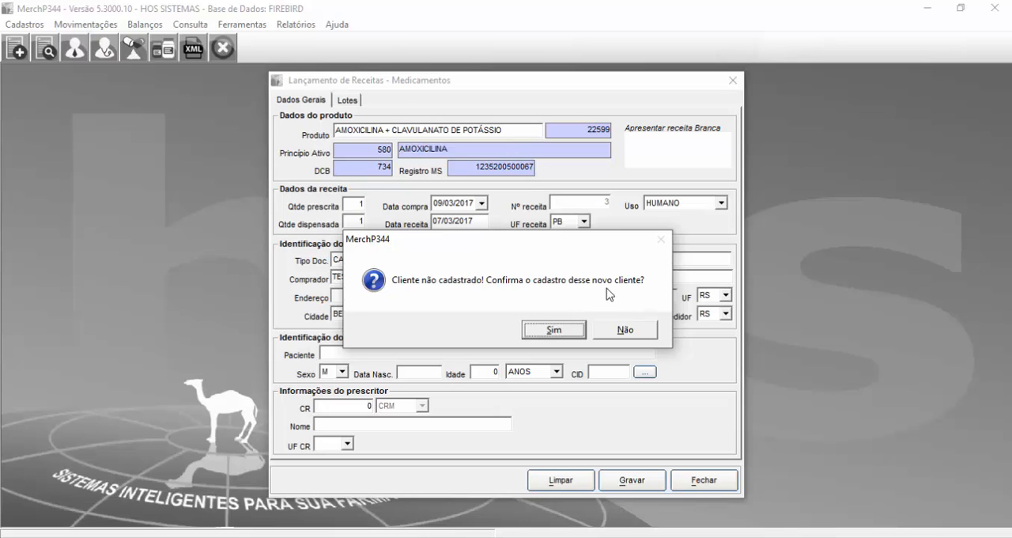
click(554, 330)
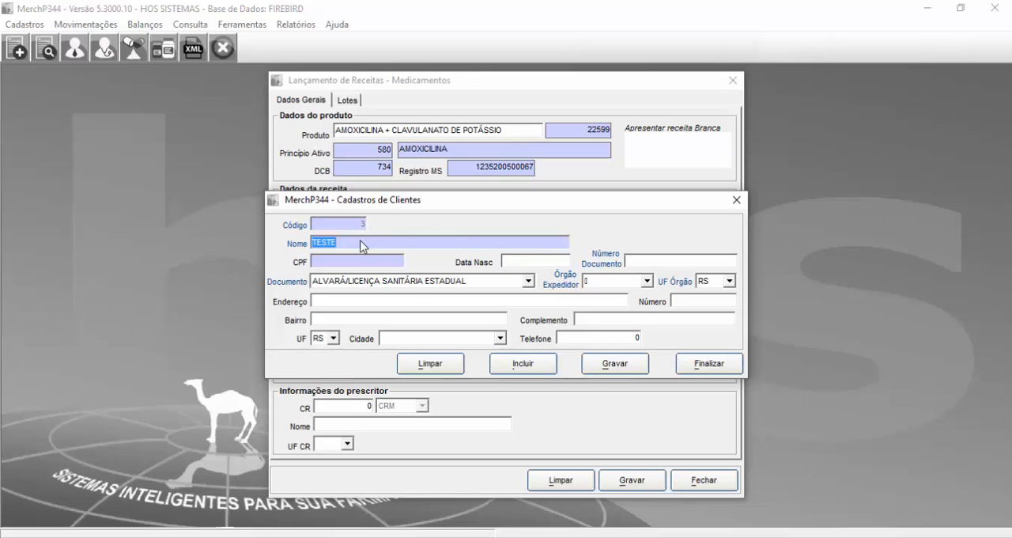
Step: In the client registration, set the document type to CARTEIRA DE IDENTIDADE and enter the client's document number
click(427, 285)
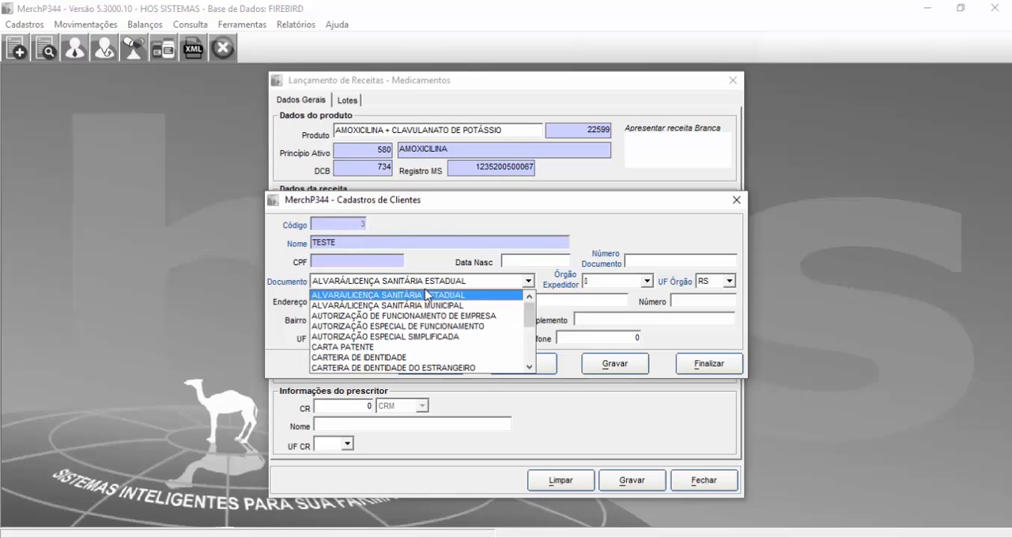
click(449, 361)
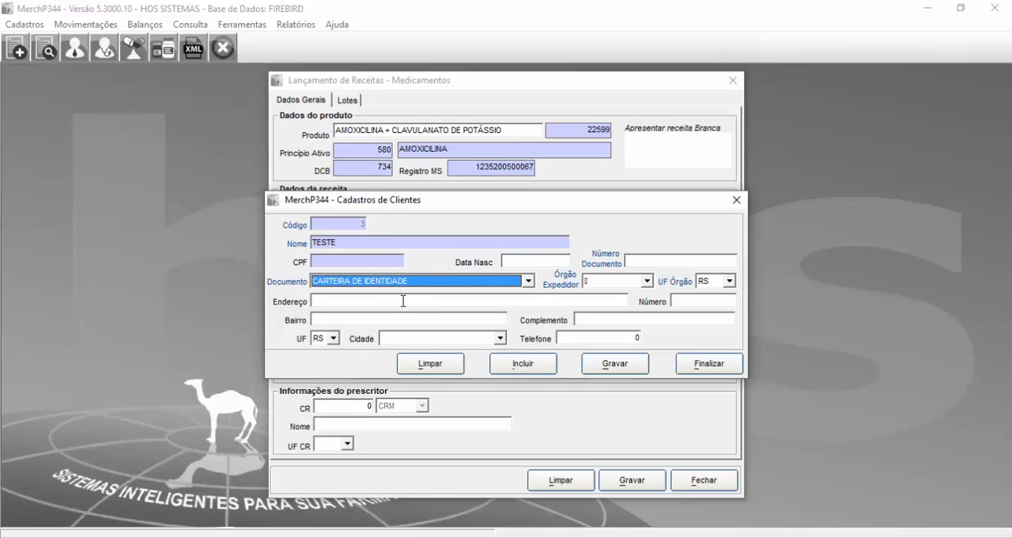
click(641, 275)
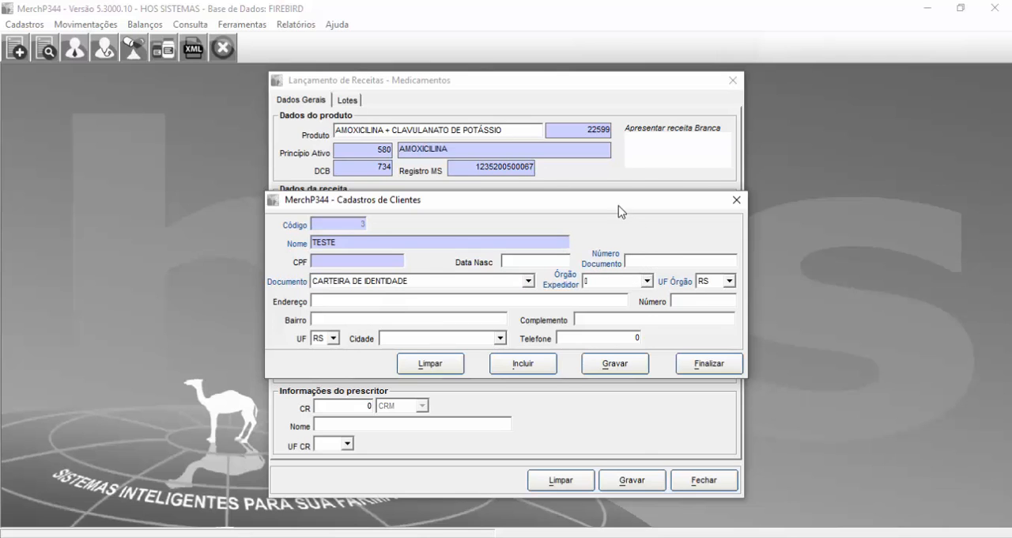
drag(617, 207, 594, 300)
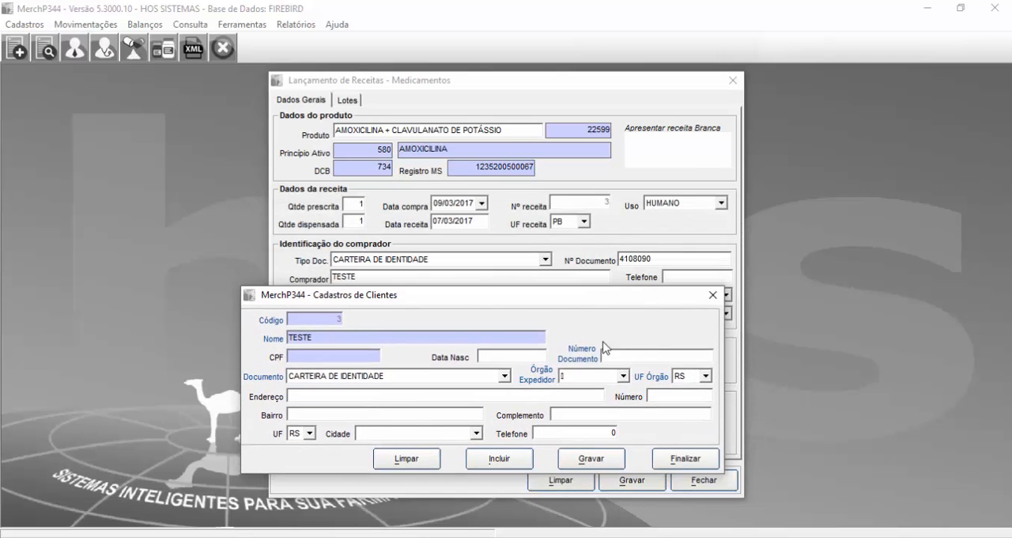
key(Tab)
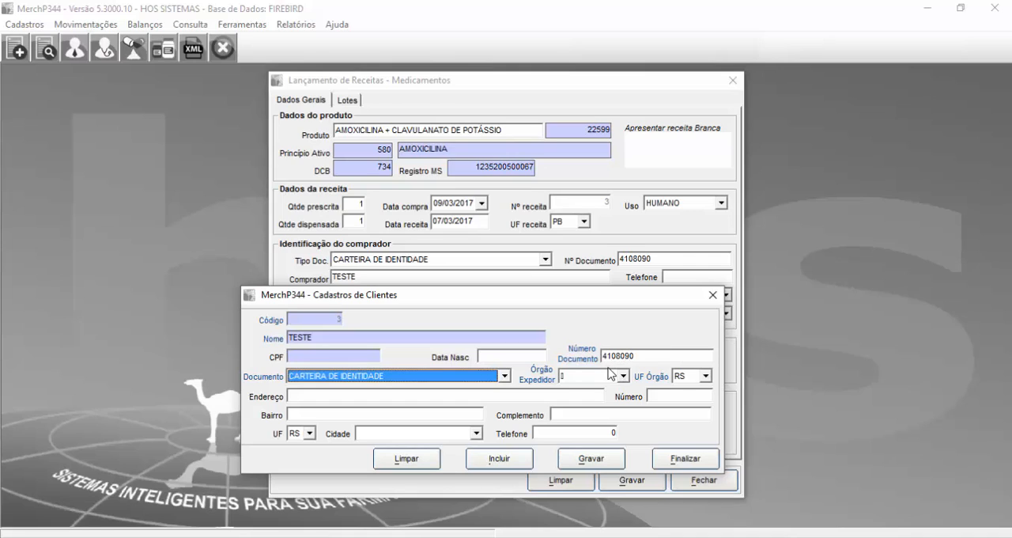
Step: Set the document's issuing body to SSP and the issuing body's state to PB
key(Tab)
text(SSP)
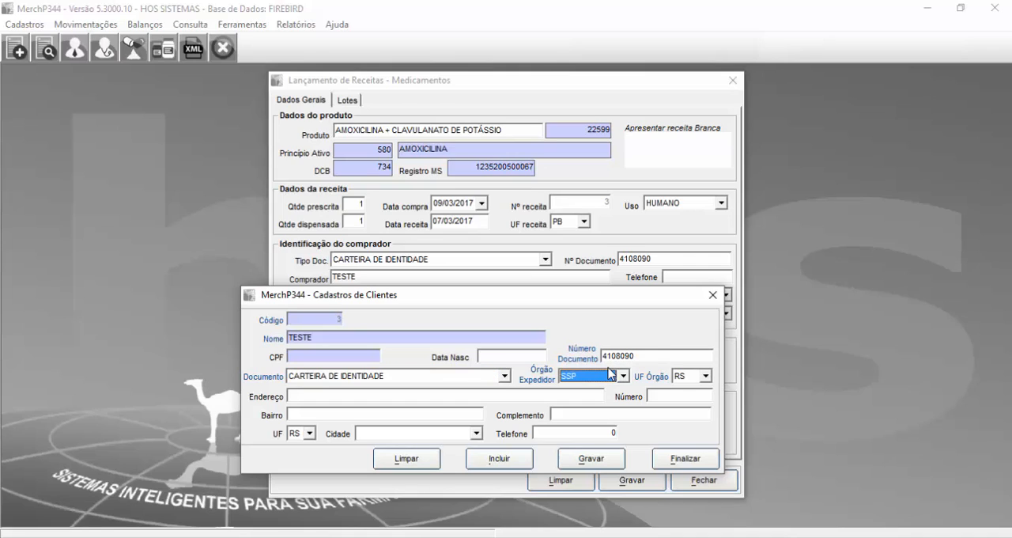
key(Tab)
text(PB)
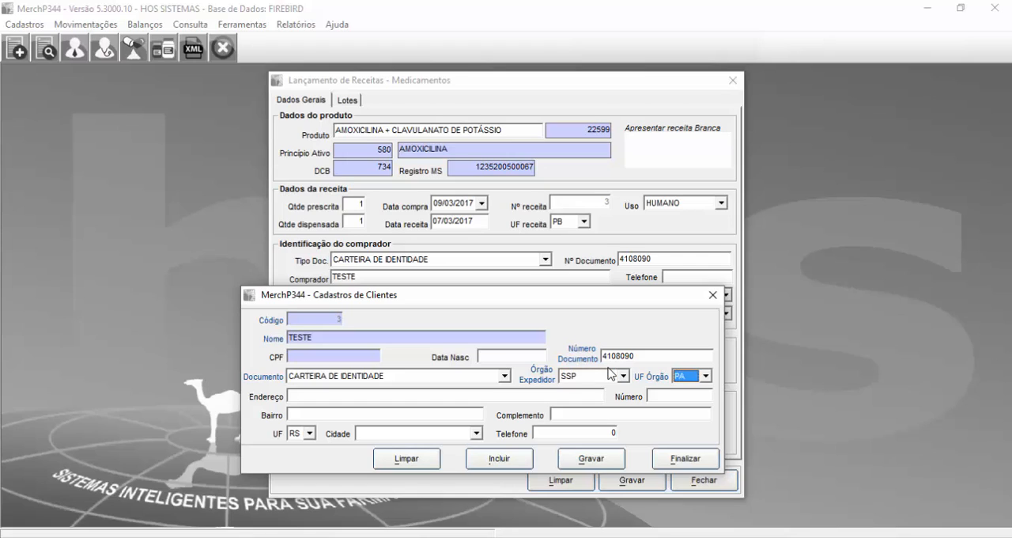
Step: Fill in the client's street address, house number, neighbourhood and address complement
key(Tab)
text(TESTE)
key(Tab)
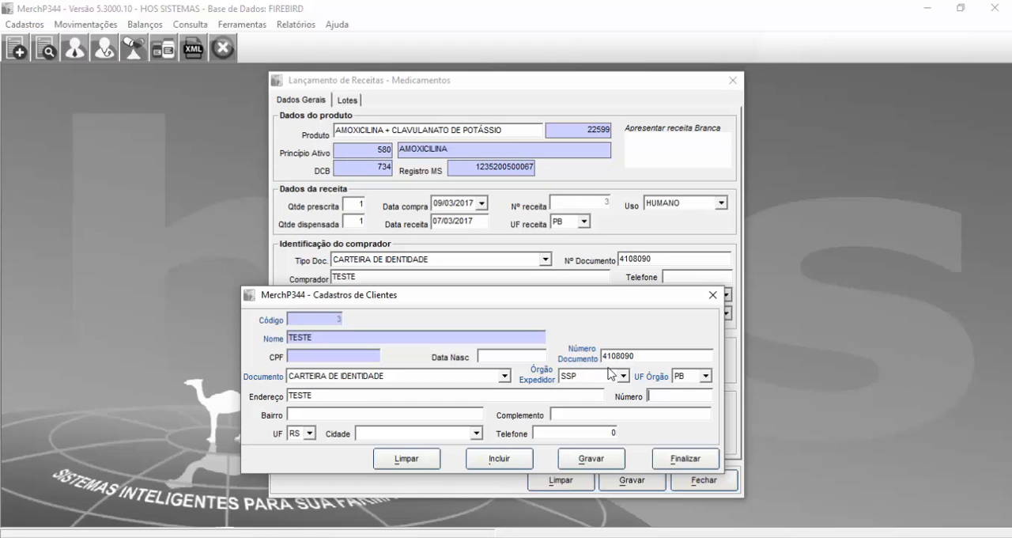
text(160)
key(Tab)
text(TESTE BAIRRO)
key(Tab)
text(C T)
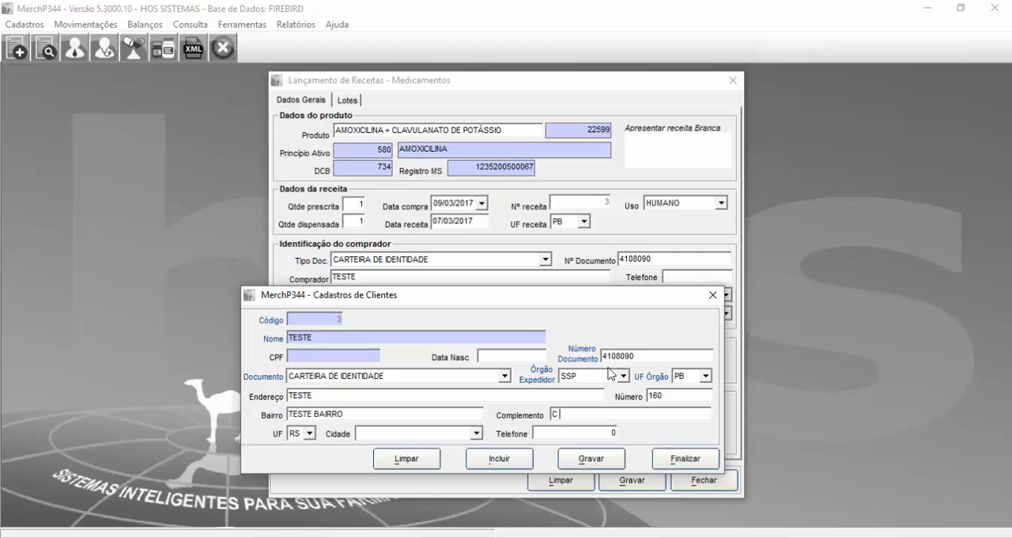
Step: Set the client's state to PB and city to SAPÉ, and enter the phone number
key(Tab)
key(p)
key(Tab)
key(s)
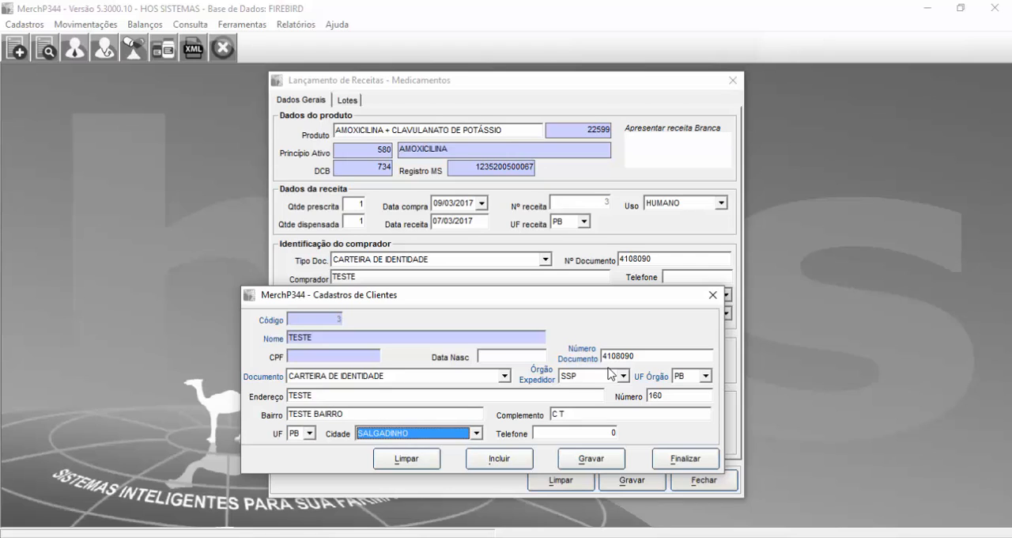
key(s)
key(e)
key(s)
key(s)
key(s)
key(s)
key(s)
key(s)
key(s)
key(s)
key(Up)
key(Up)
key(Tab)
text(8332323232)
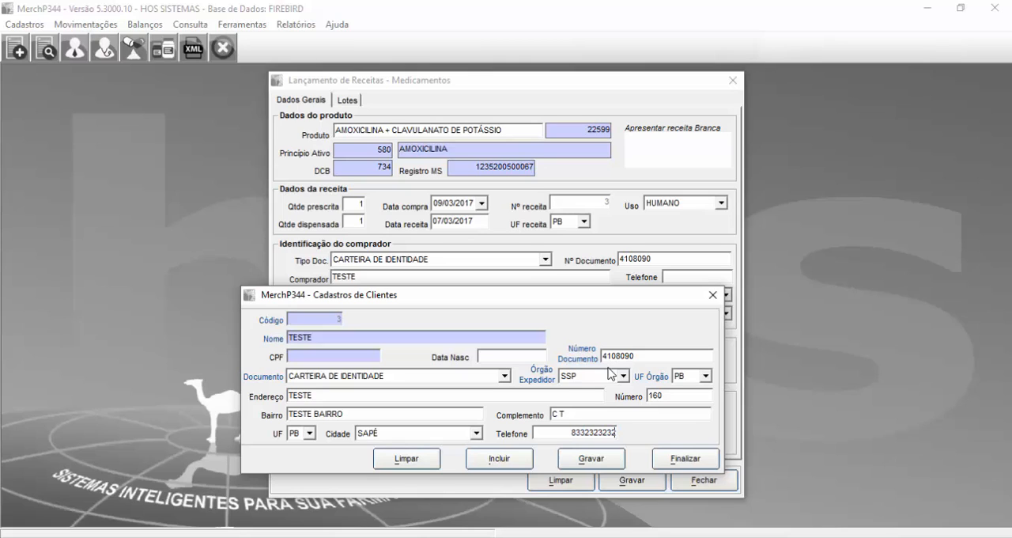
Step: Save the new client record, close the client registration and load the buyer's details into the prescription
click(594, 461)
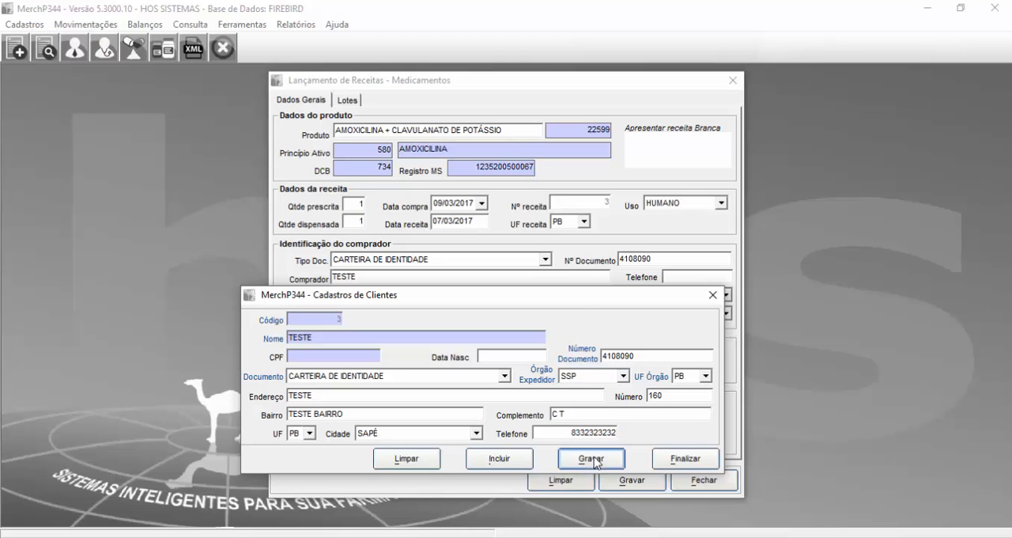
text(1)
key(Return)
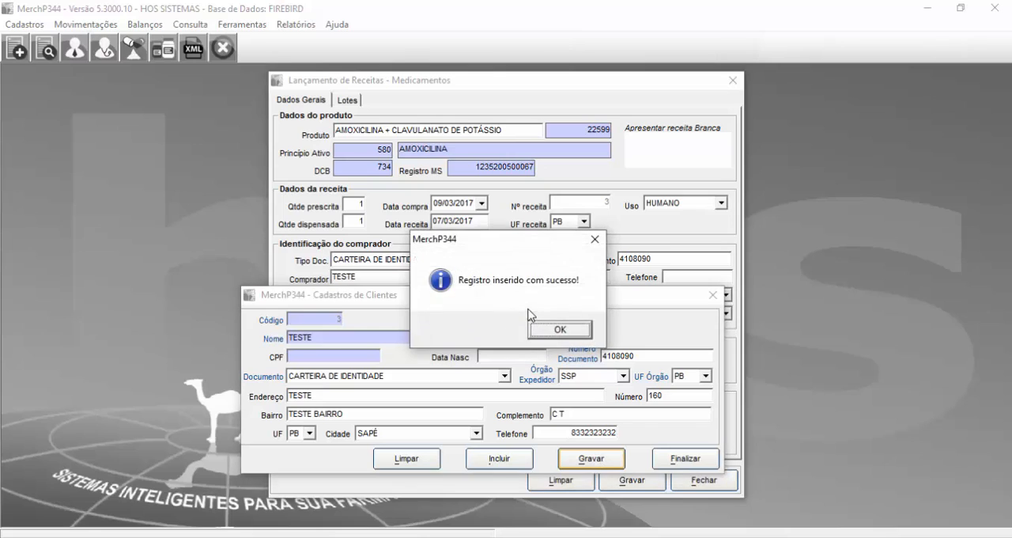
key(Return)
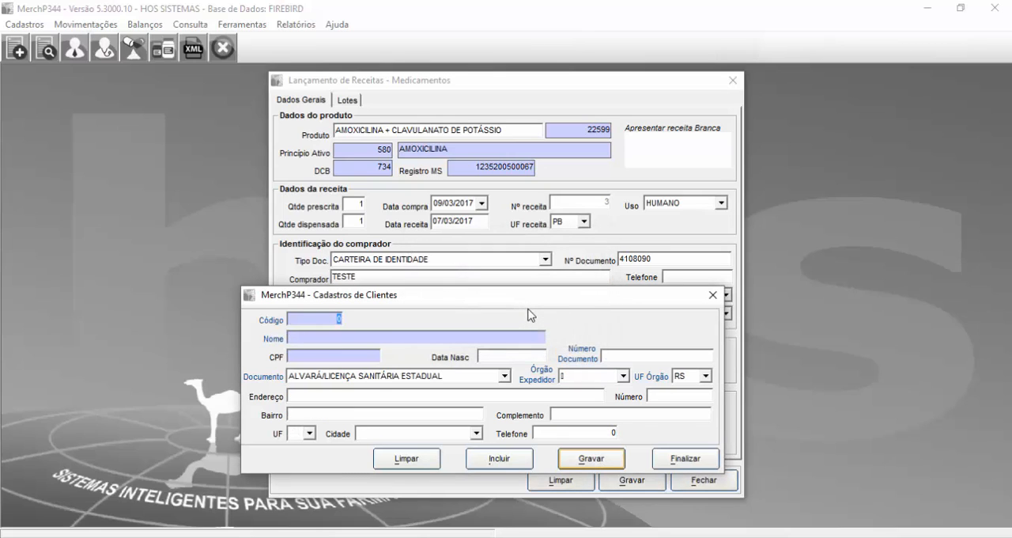
click(713, 294)
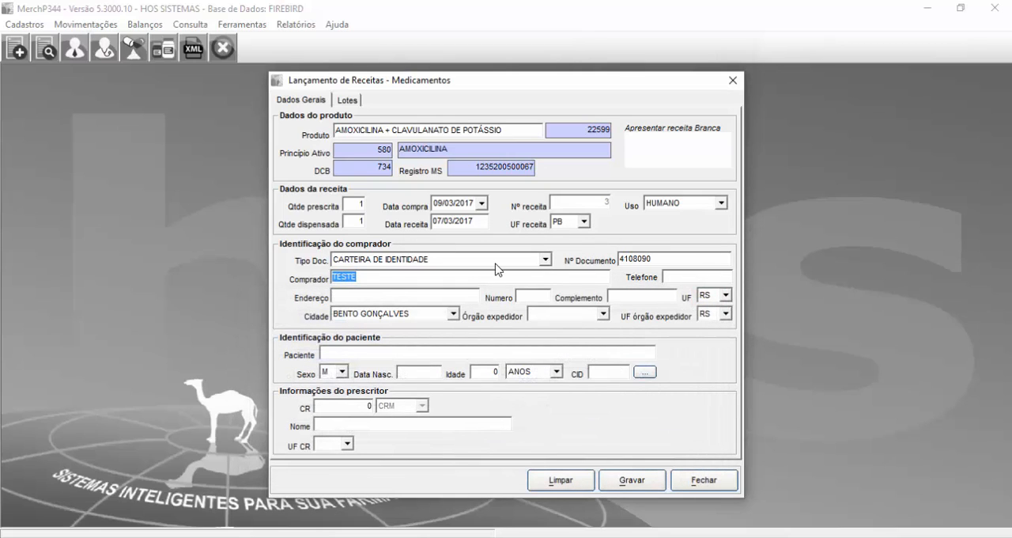
key(Tab)
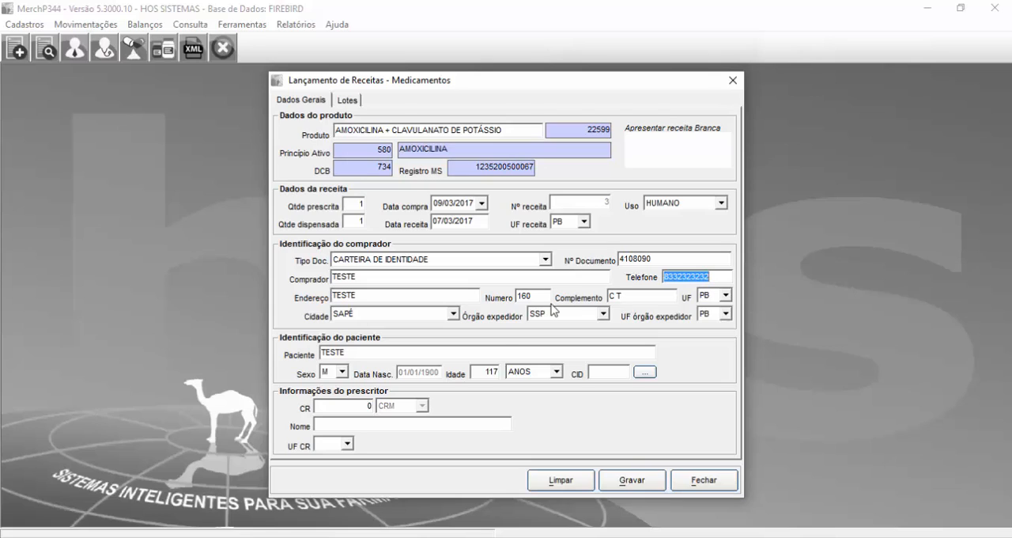
Step: Replace the prescription's patient with a different patient's first name
click(393, 357)
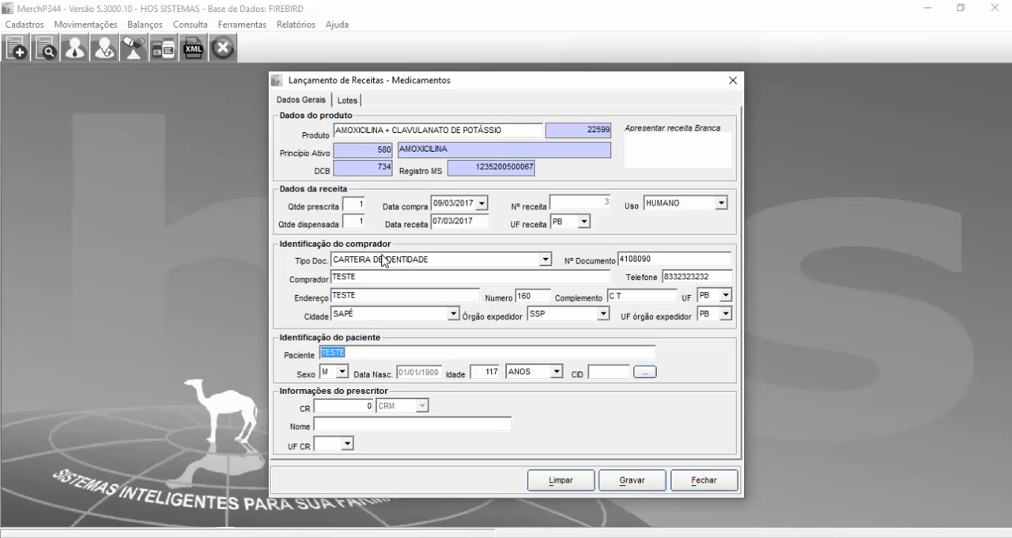
text(JULIO C)
key(BackSpace)
key(BackSpace)
key(Return)
key(Return)
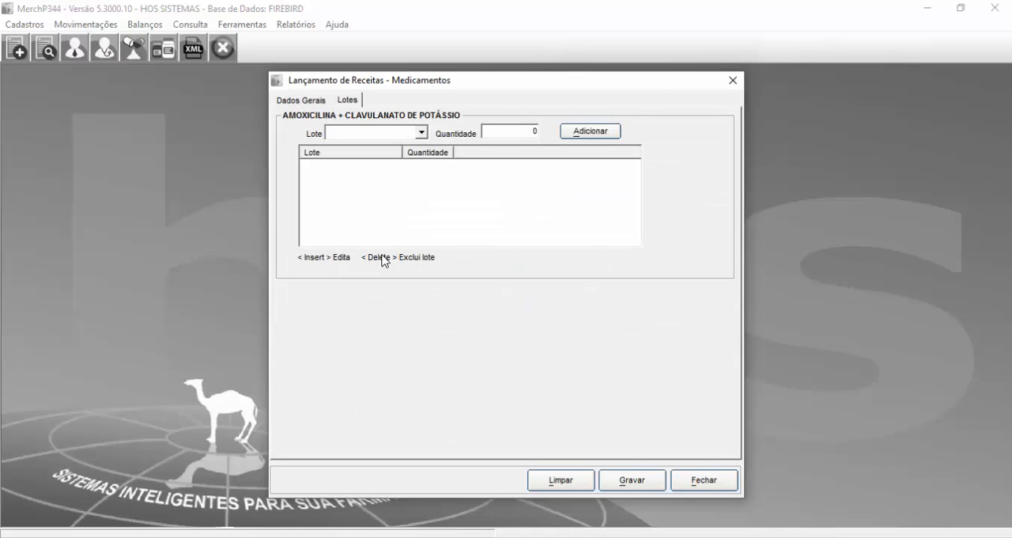
Step: Set the patient's age to 20 in the prescription's general data
click(300, 99)
double_click(491, 372)
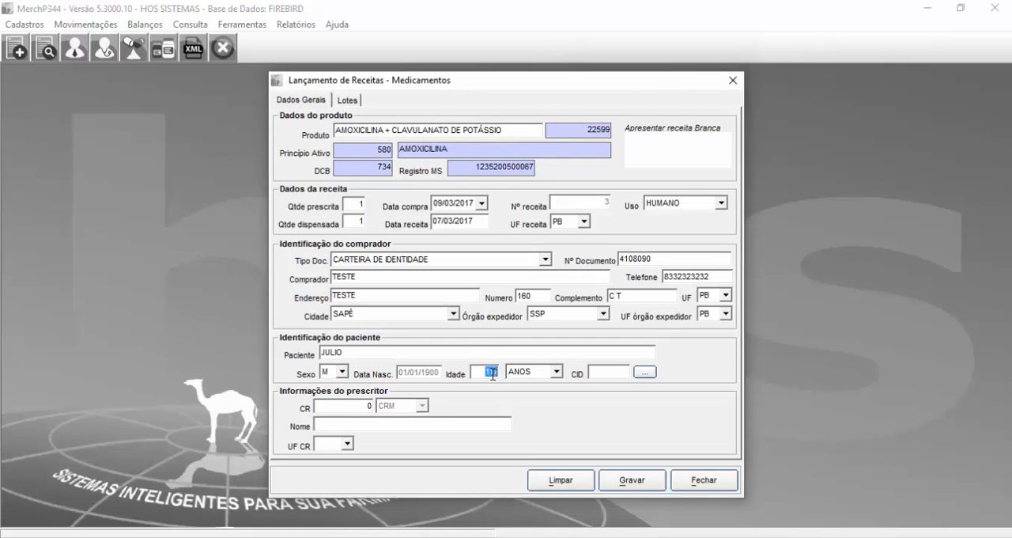
text(20)
key(Return)
key(Return)
key(Return)
Step: Enter the prescriber's name and agree to register this new doctor
double_click(356, 352)
click(352, 406)
click(357, 426)
text(LUIZ)
key(Tab)
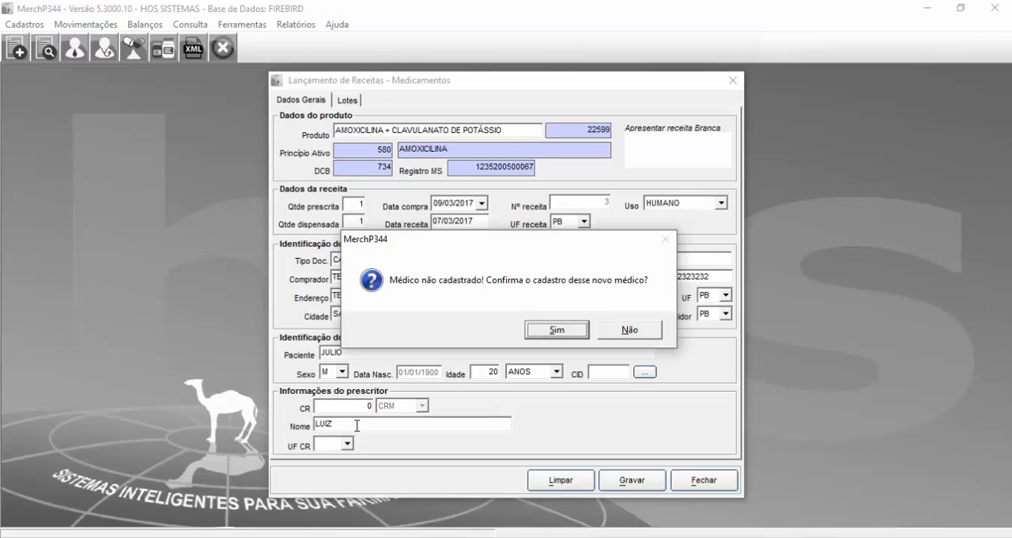
key(Return)
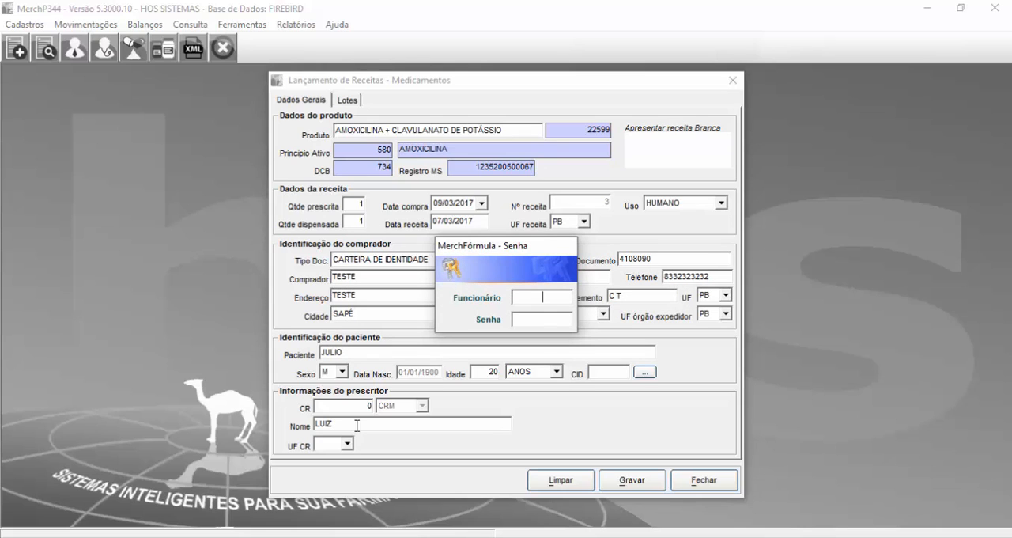
Step: Enter the employee code and password to authorize opening the doctor registration
text(2)
key(Tab)
text(****)
key(Return)
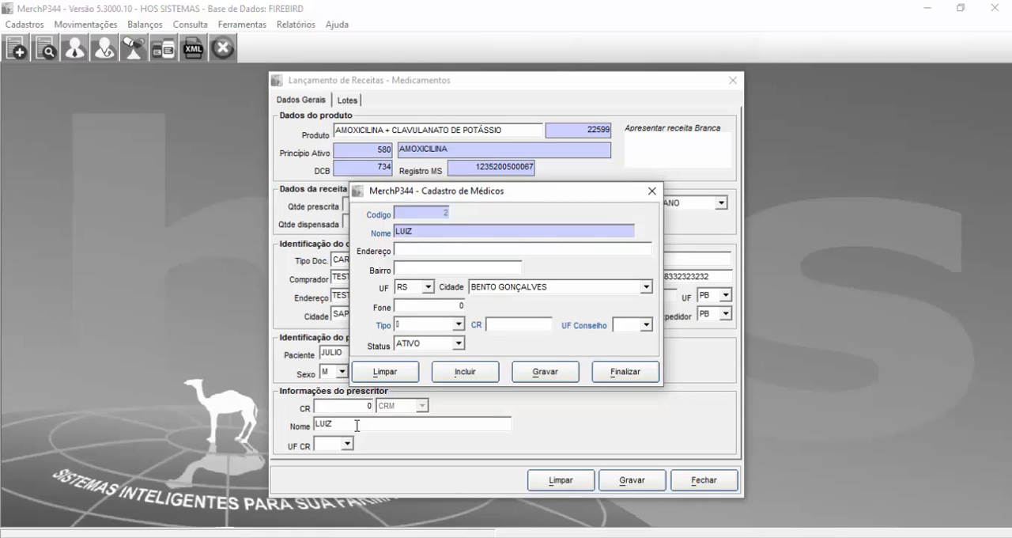
Step: Set the doctor's state to PB and city to SAPÉ, leaving the address and phone fields unfilled
key(Tab)
key(Tab)
text(appa)
key(Tab)
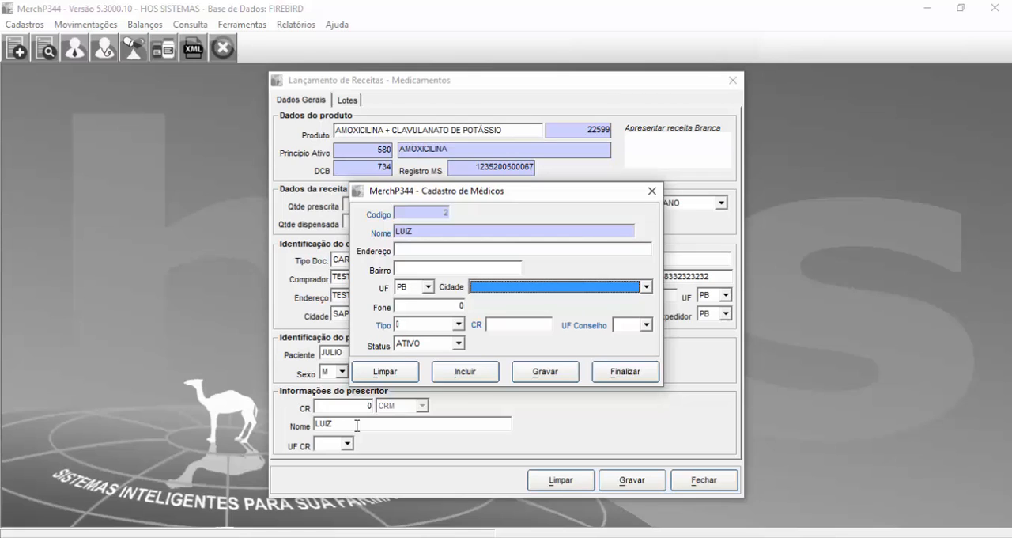
text(SANTA INÊS)
key(Down)
key(Down)
key(Down)
key(Down)
key(Down)
key(Down)
key(Down)
key(Down)
key(Up)
key(Up)
key(Down)
key(Tab)
Step: Browse the doctor's professional council types and choose CRM
key(Tab)
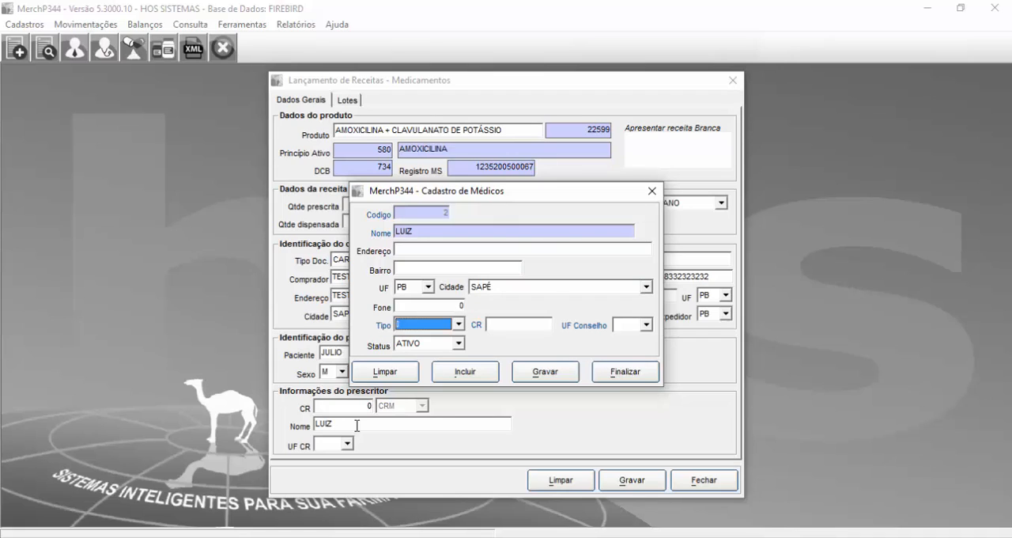
key(Down)
key(Down)
key(Down)
key(Down)
key(Down)
key(Up)
key(Up)
key(Up)
key(Up)
Step: Enter the doctor's council registration number, set the council state to PB, and save the doctor record
key(Tab)
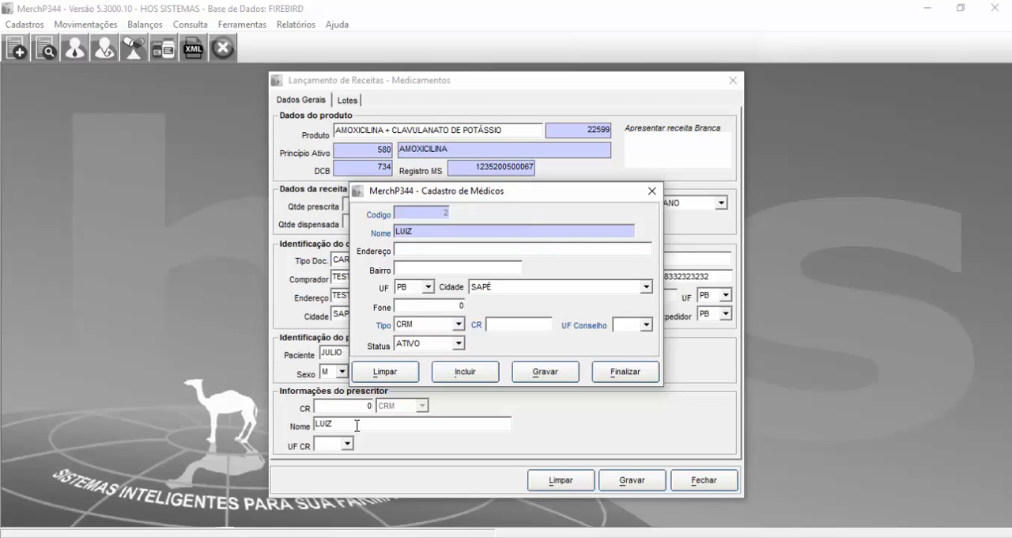
text(1900)
key(Tab)
text(PB)
key(Tab)
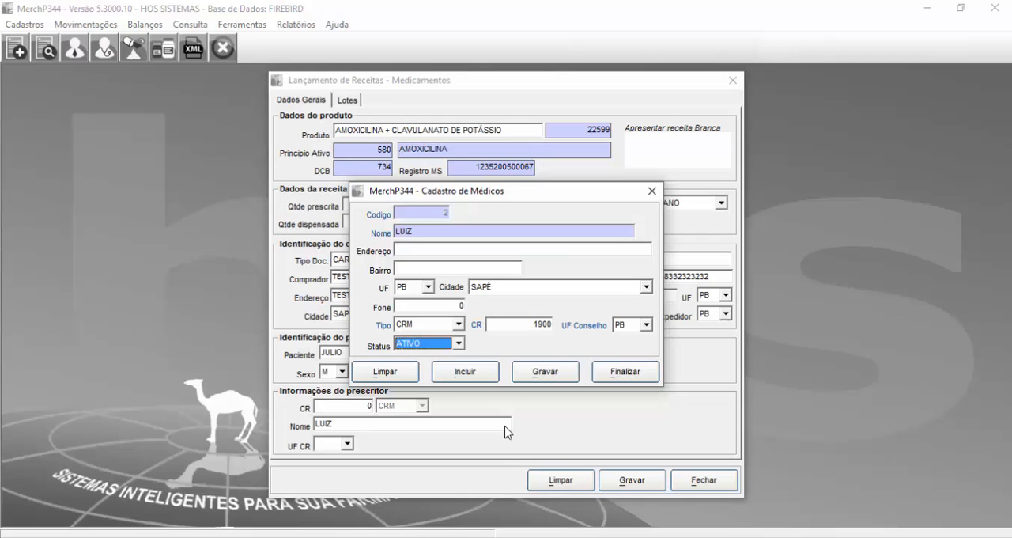
click(538, 376)
text(2)
key(Return)
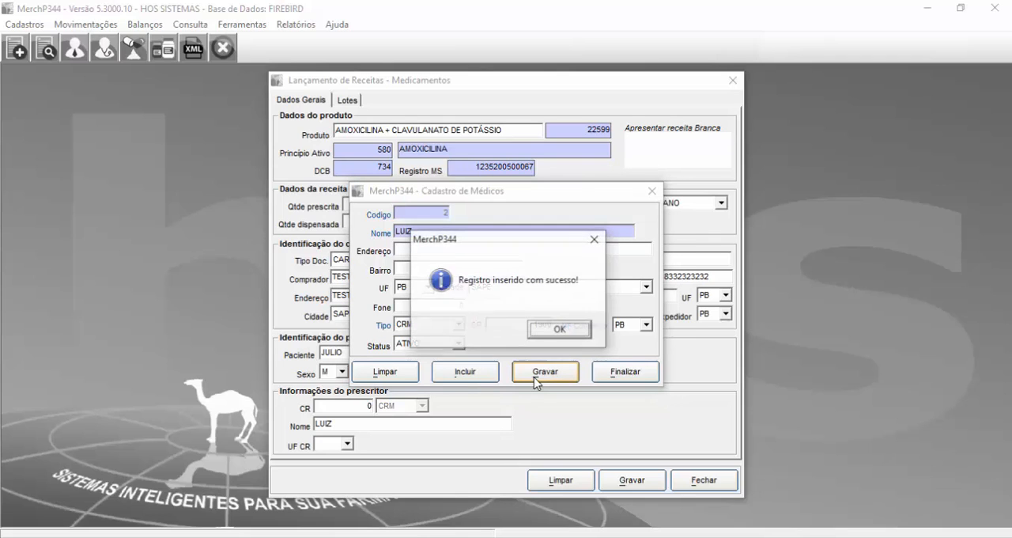
key(Return)
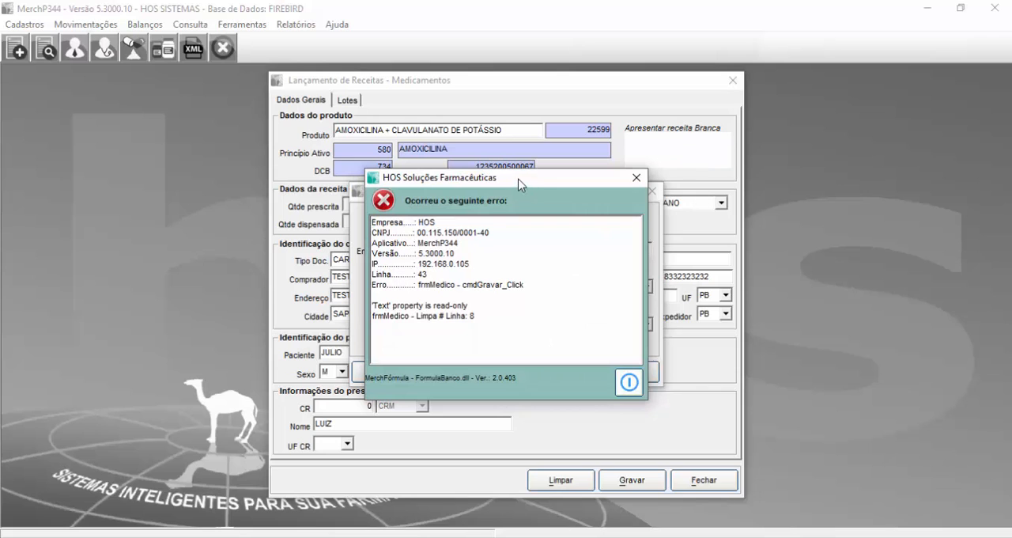
Step: Dismiss the error message and close the doctor registration form
drag(518, 180, 486, 192)
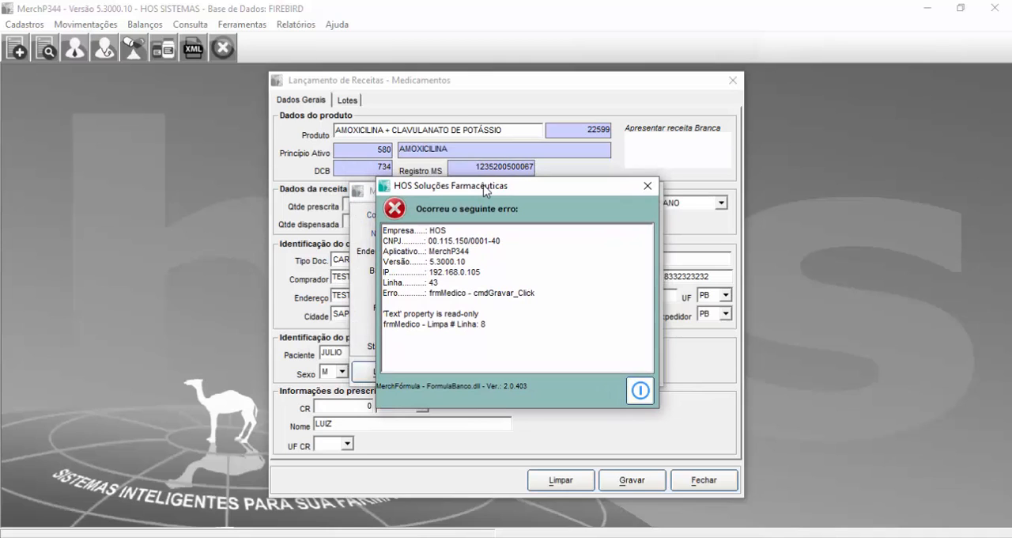
drag(486, 190, 477, 192)
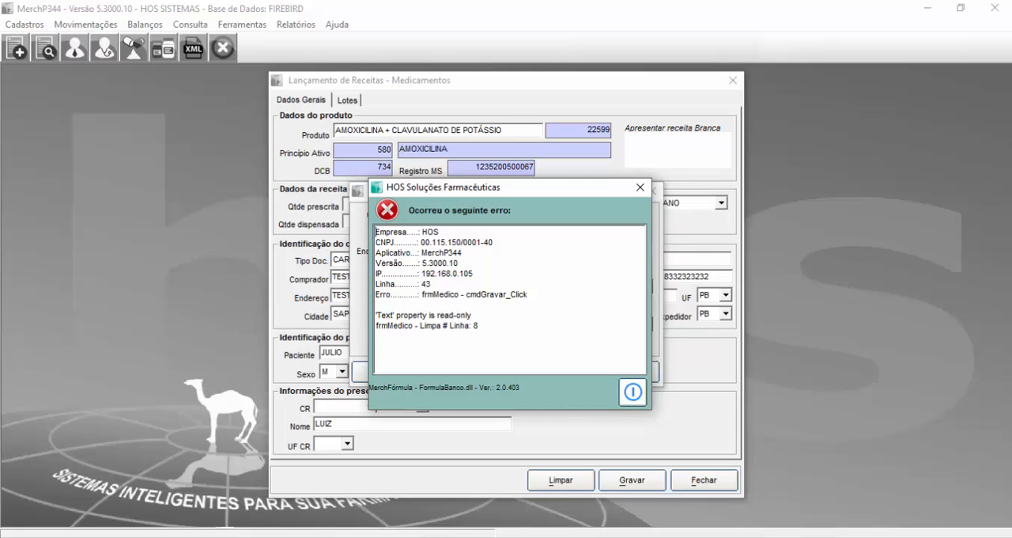
mouse_move(603, 189)
mouse_down()
mouse_move(647, 181)
mouse_move(595, 187)
mouse_up()
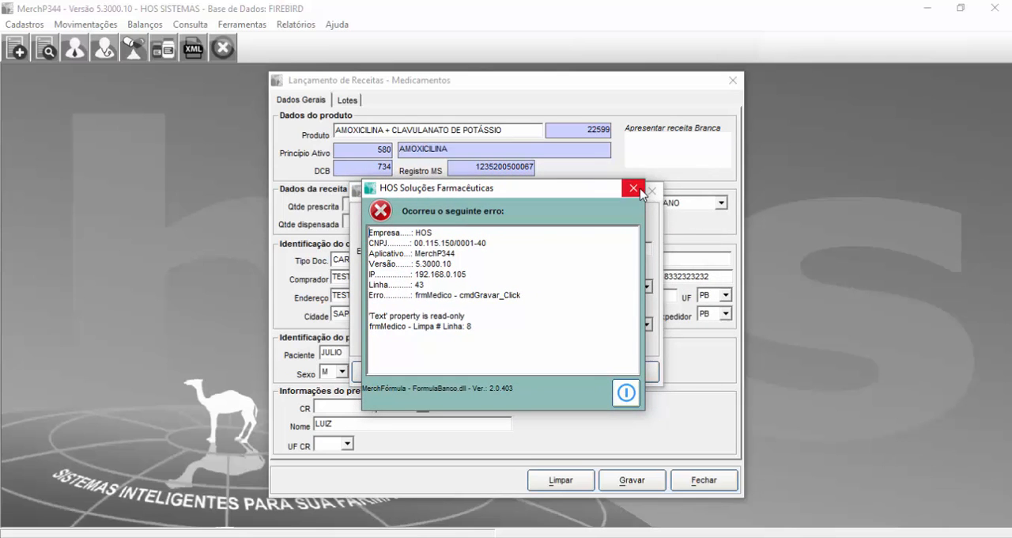
click(634, 189)
click(649, 192)
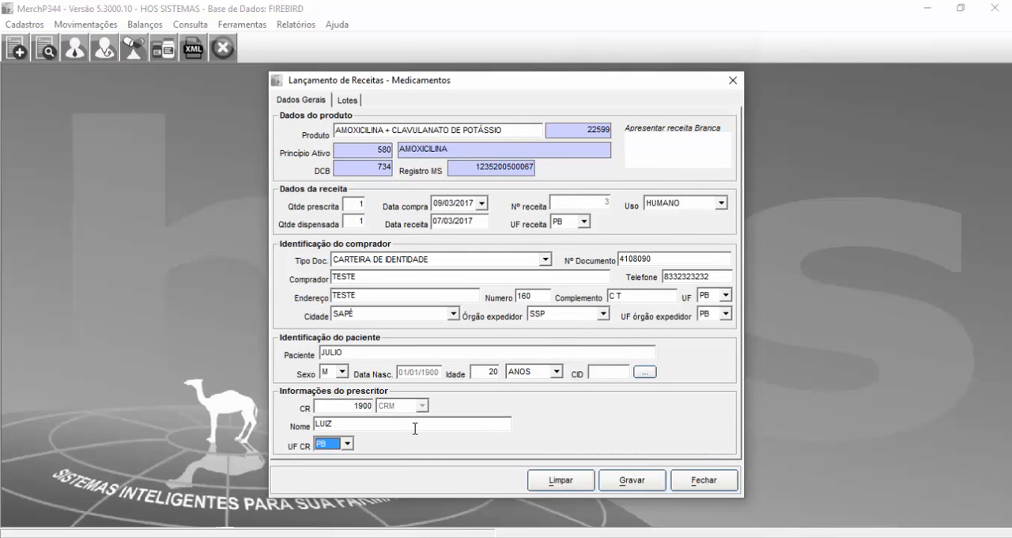
Step: Review the prescriber's council number, name and state in the prescription's general data
click(351, 407)
click(365, 425)
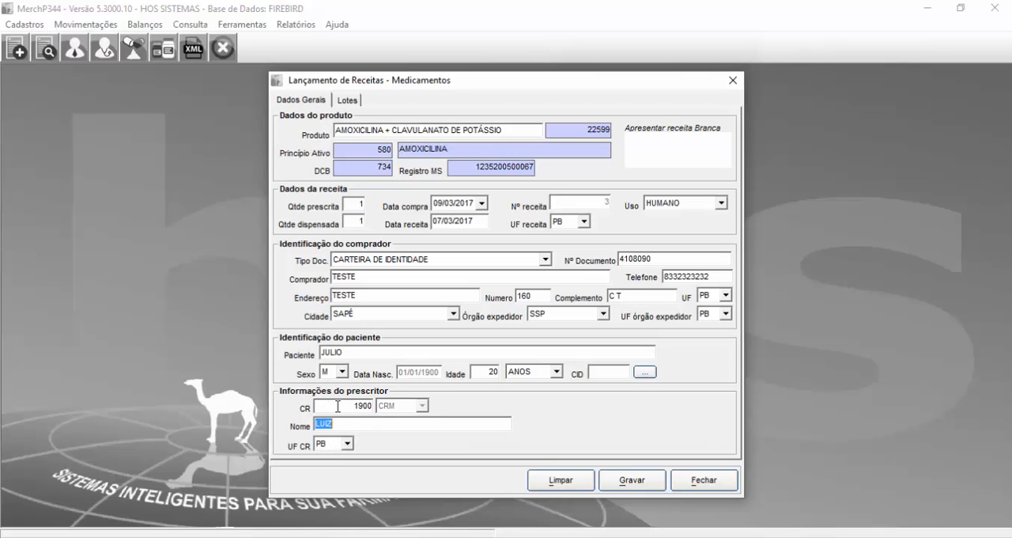
click(341, 405)
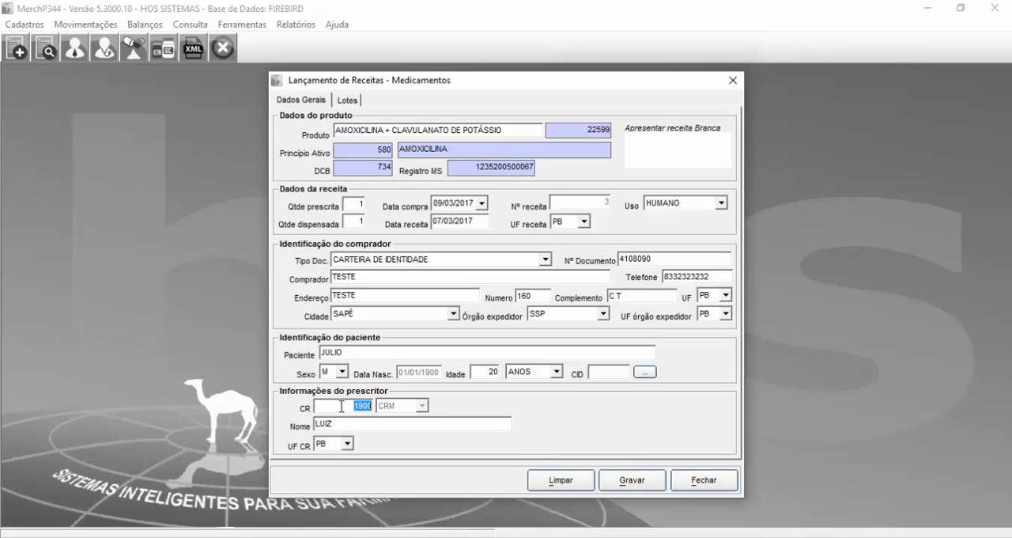
click(437, 424)
click(348, 101)
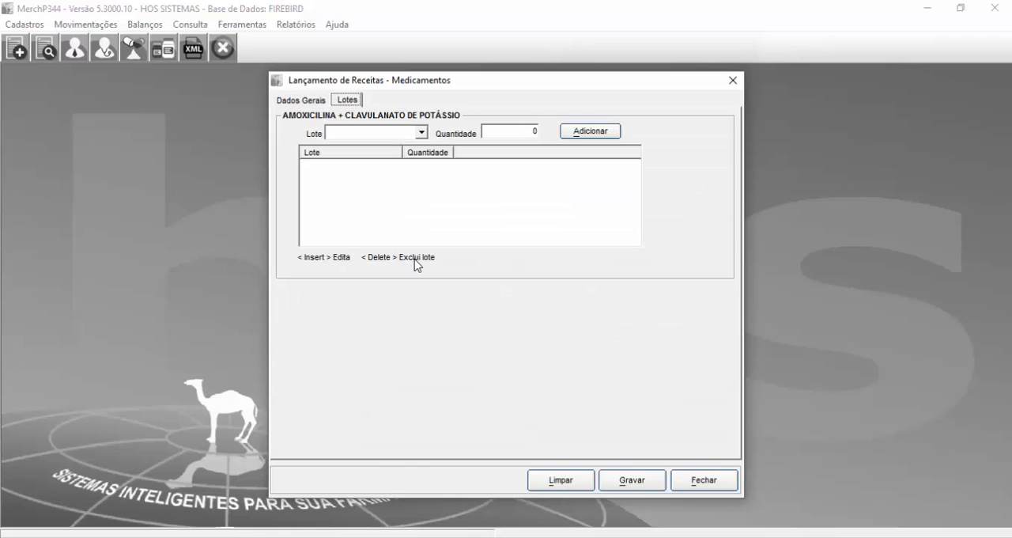
click(316, 104)
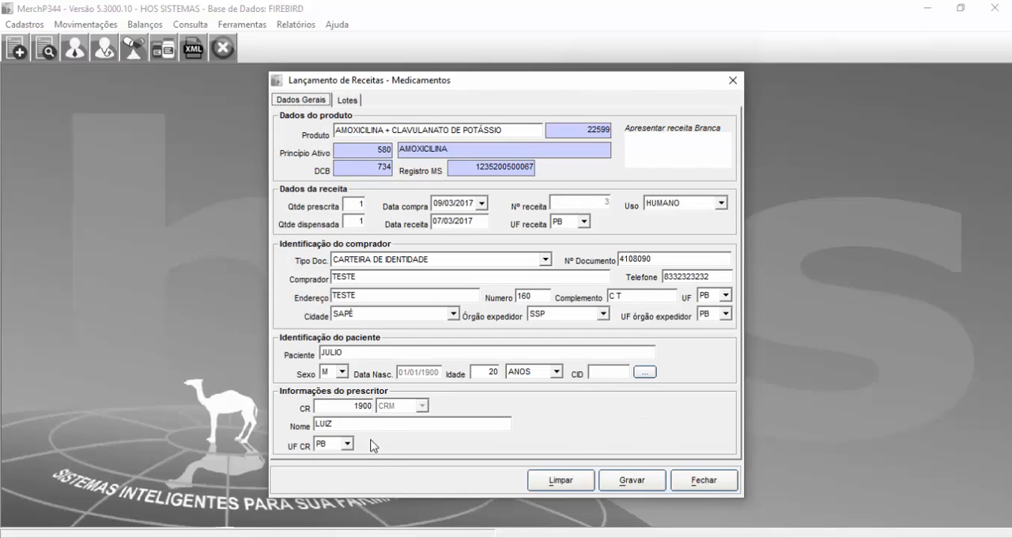
Step: Select lot 789 for the amoxicillin and clavulanate product in the prescription's lots
click(345, 101)
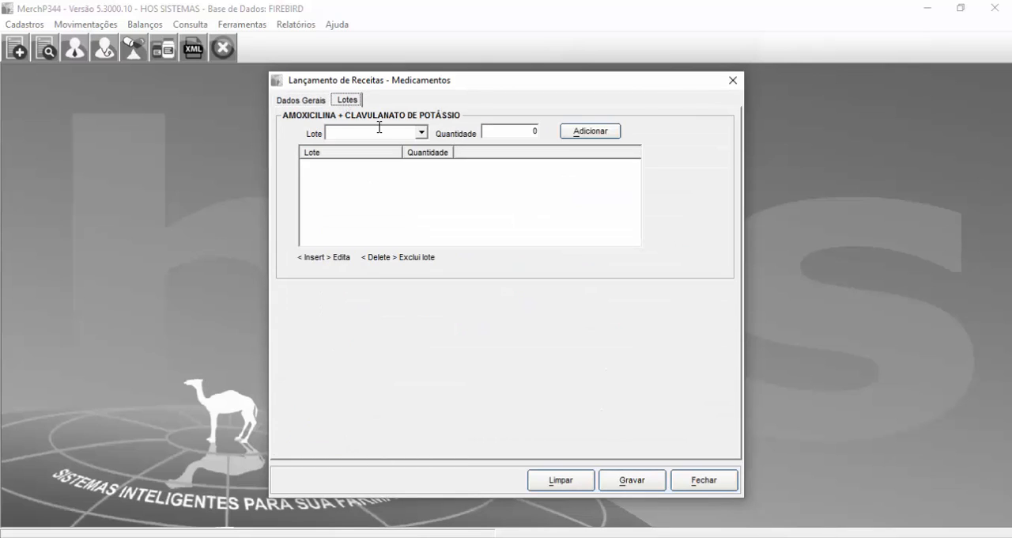
click(422, 133)
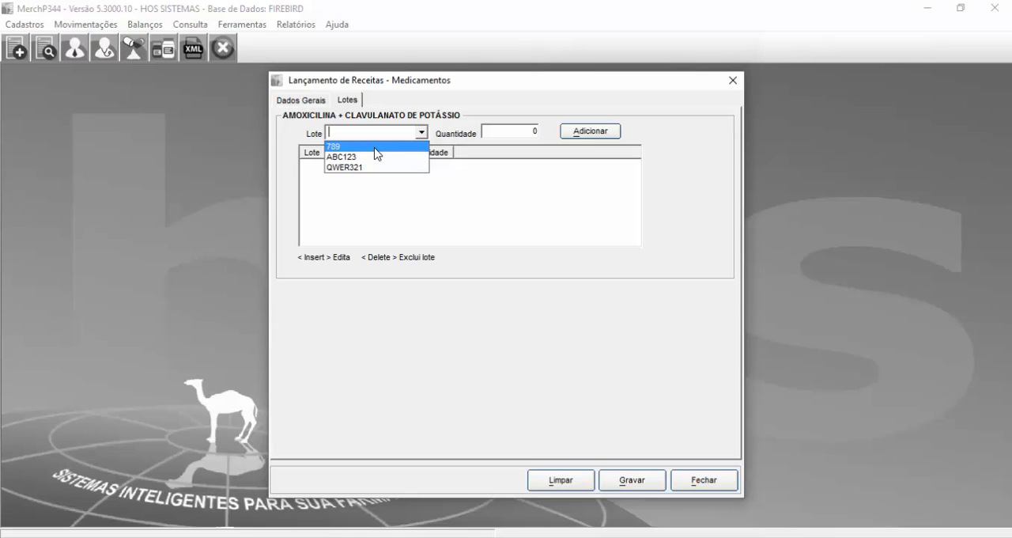
click(351, 147)
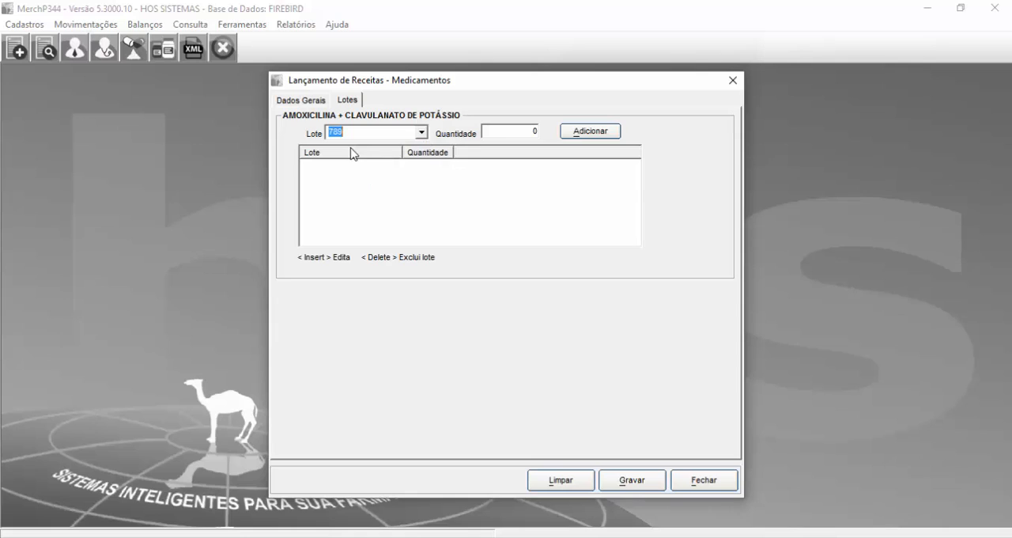
Step: Try to add lot 789 to the prescription with a quantity of 10
click(514, 131)
drag(533, 130, 544, 131)
text(10)
click(589, 131)
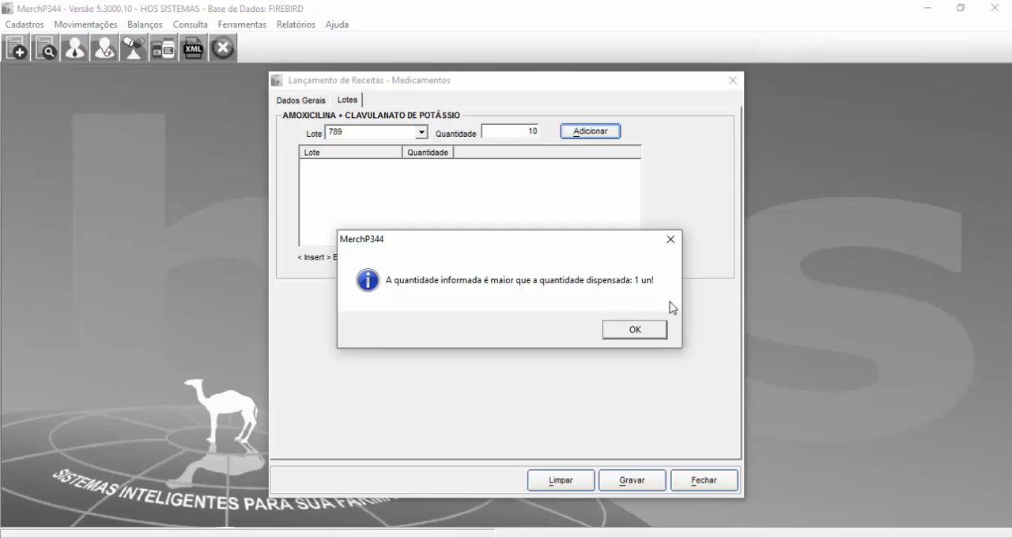
click(645, 334)
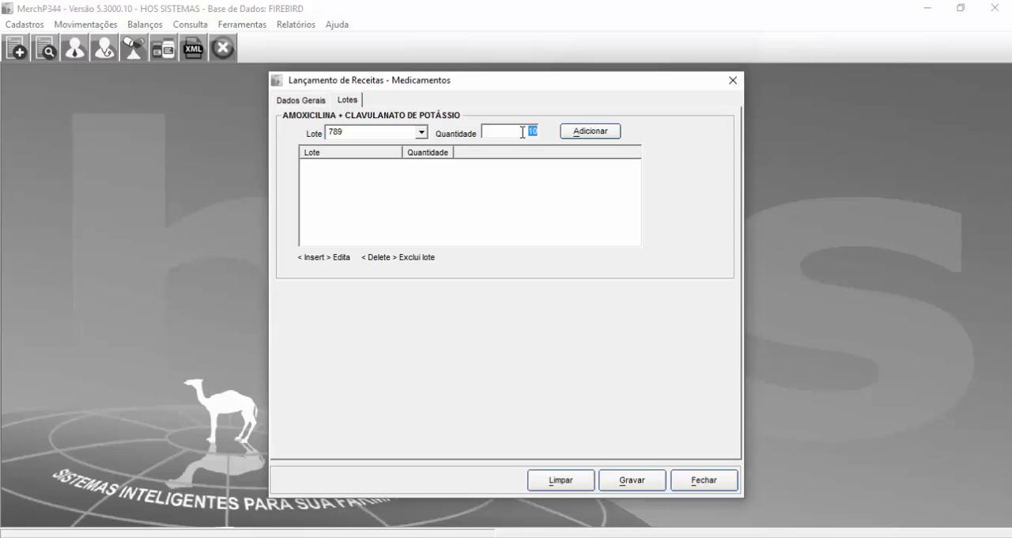
Step: Add lot 789 with a quantity of 1 and check the list of available lots
text(2)
click(575, 135)
click(310, 166)
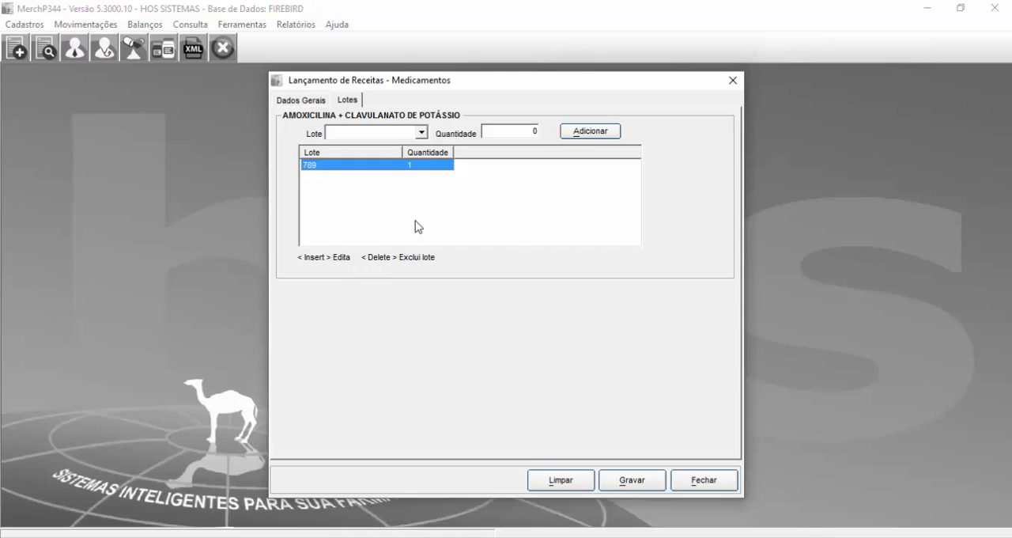
click(421, 132)
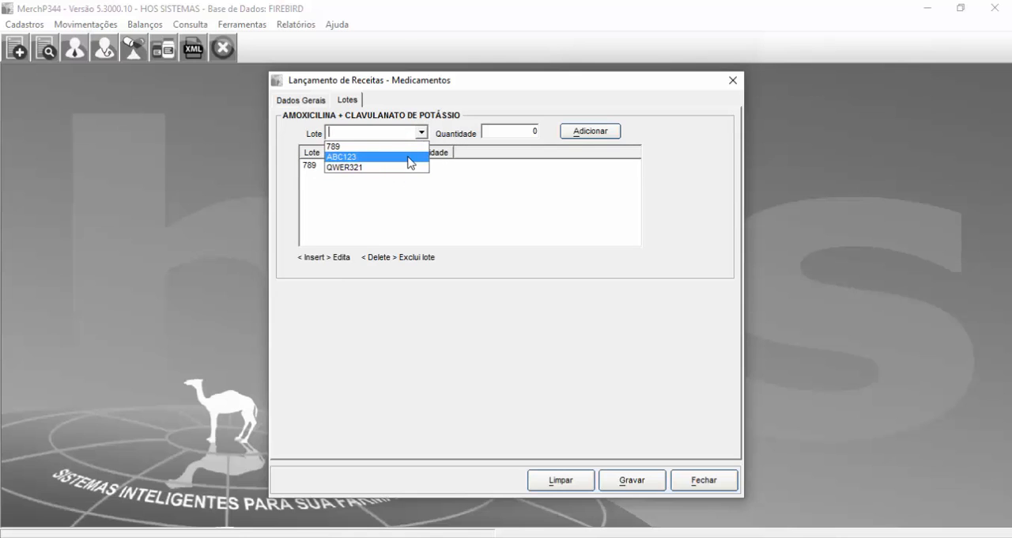
click(444, 203)
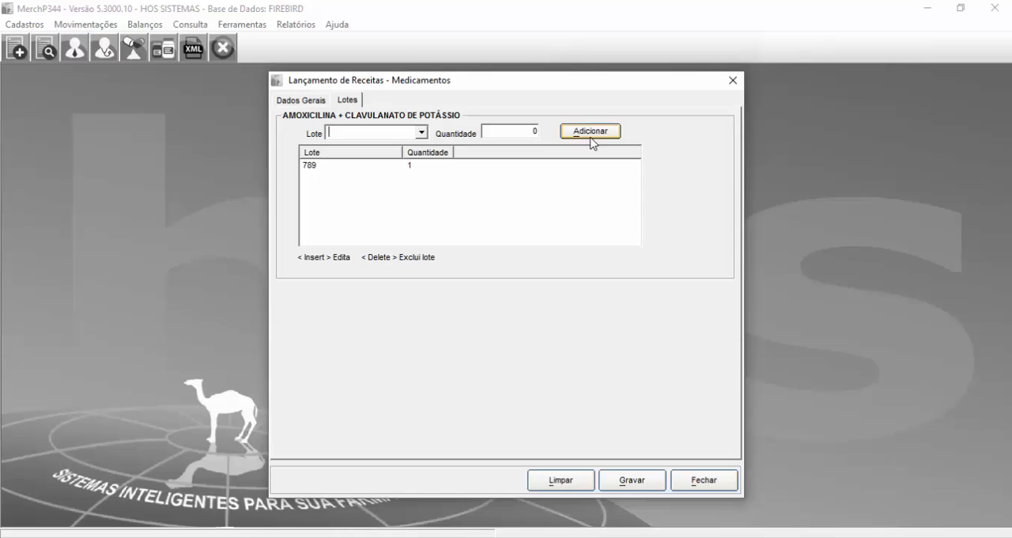
Step: Save the prescription, confirm its entry, and close the prescription form
click(653, 481)
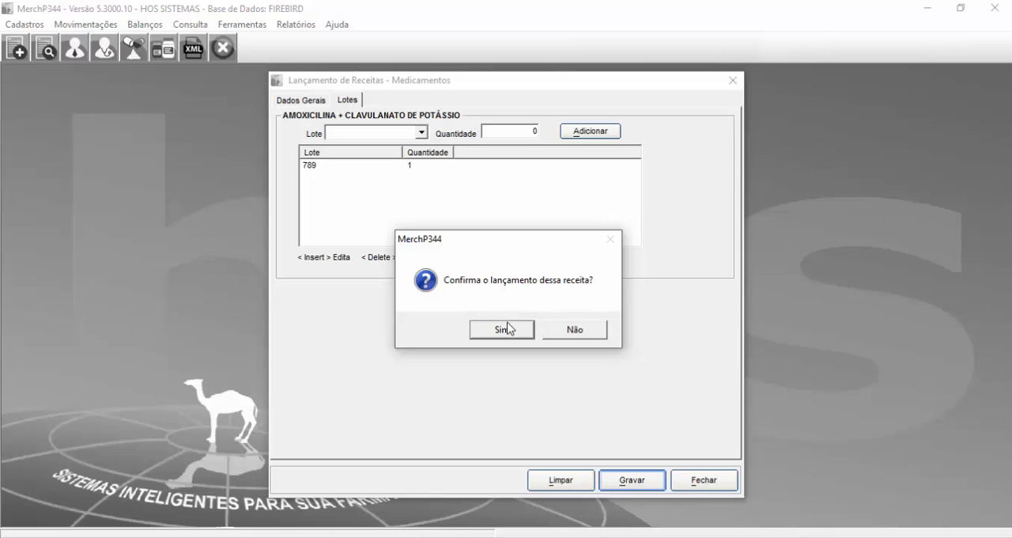
click(508, 331)
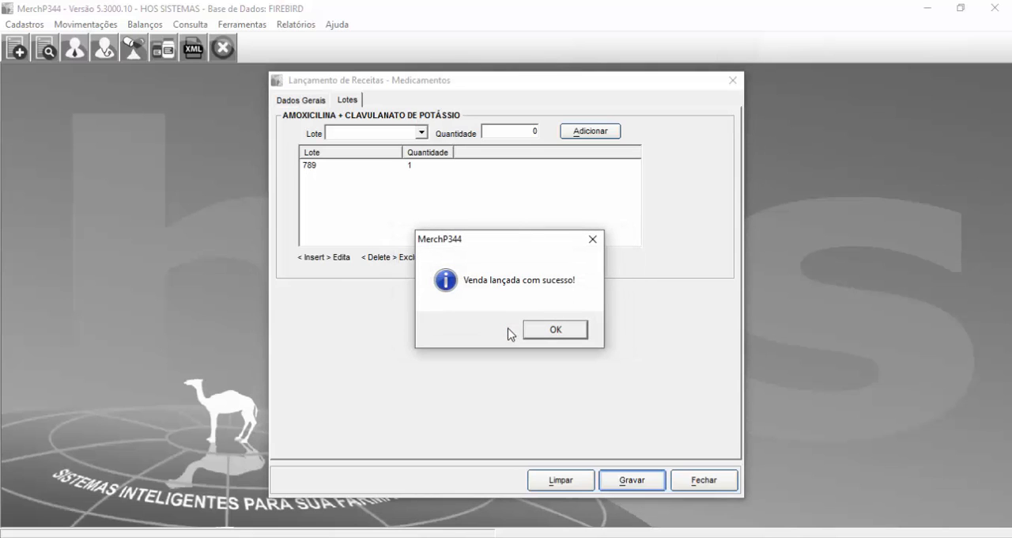
click(554, 336)
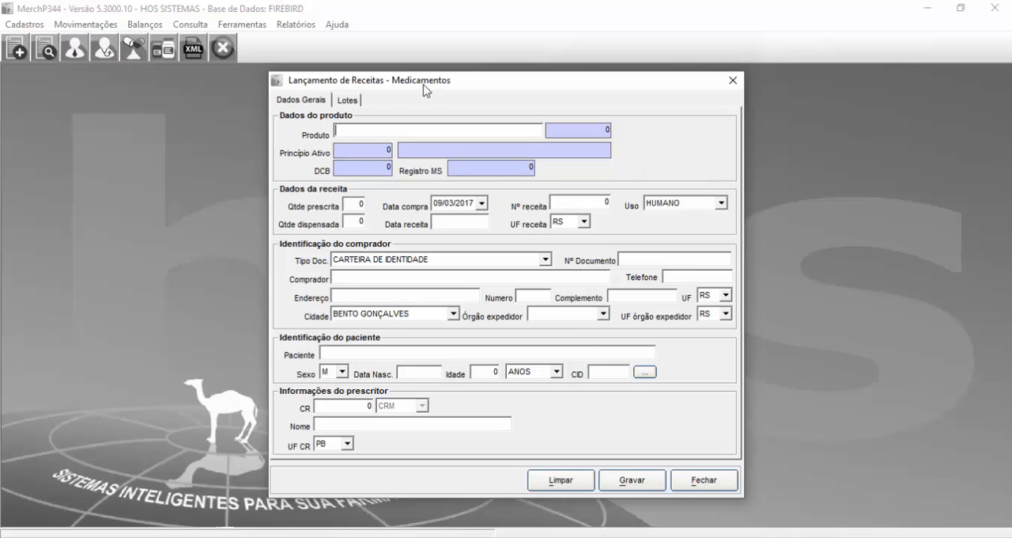
drag(425, 89, 409, 61)
drag(680, 57, 628, 86)
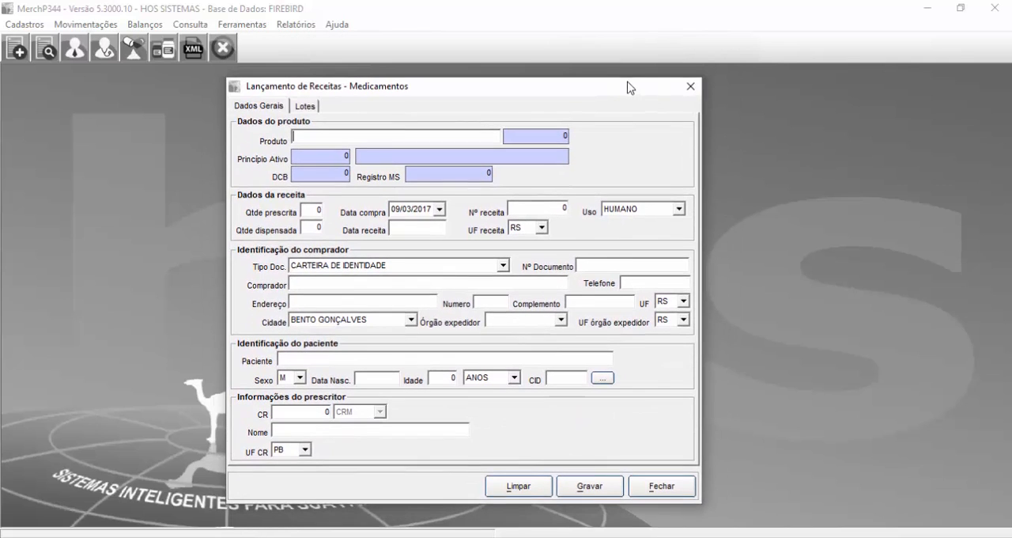
click(690, 87)
Step: Open the Rastreabilidade movement tracking window
click(86, 24)
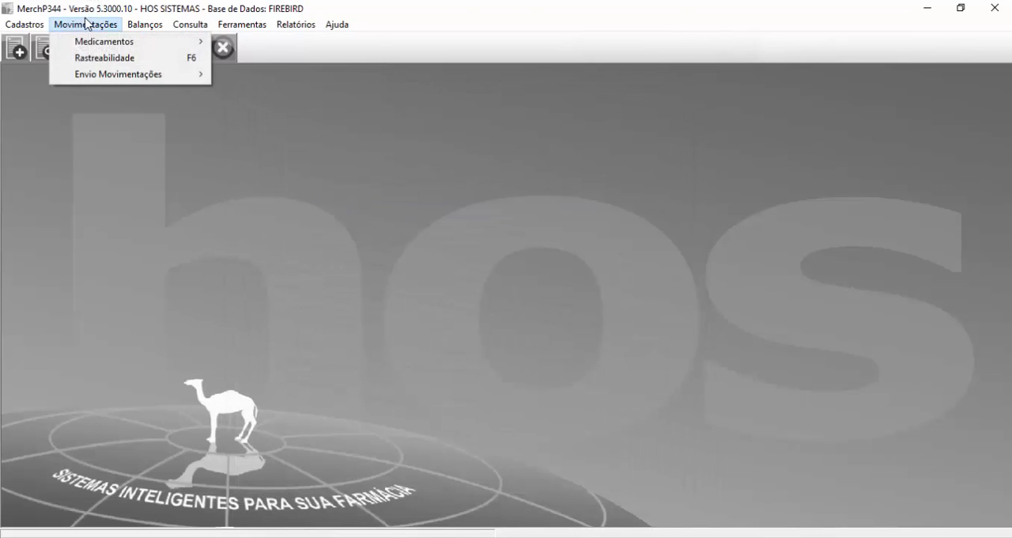
mouse_move(111, 46)
click(157, 68)
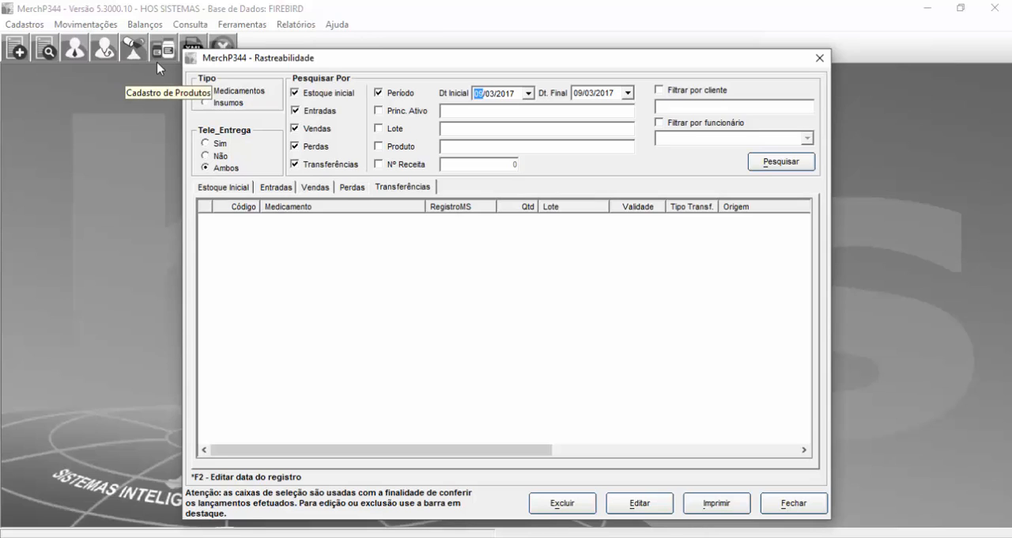
Step: Examine the Tipo and Tele_Entrega filter options, leaving Medicamentos and Ambos selected
click(227, 97)
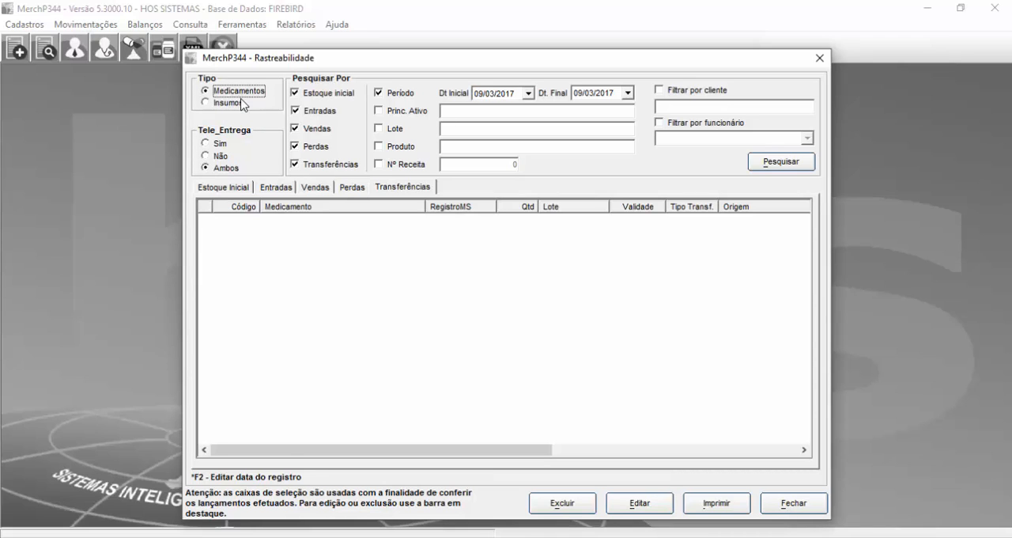
click(230, 103)
click(232, 93)
click(231, 104)
click(236, 90)
click(220, 147)
click(214, 161)
click(222, 168)
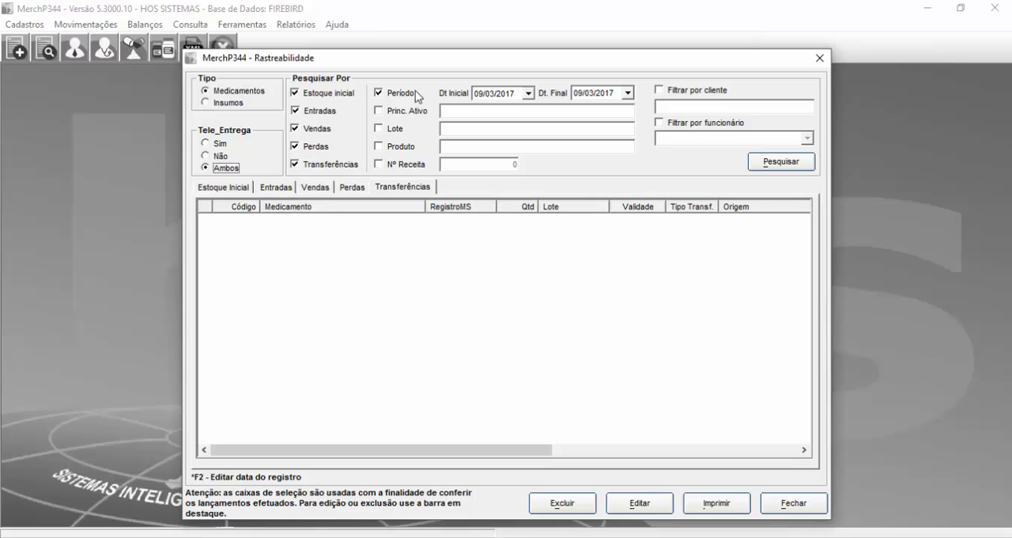
Step: Set the period's start date to 01/03/2017 and search the medication movements
click(481, 95)
text(01)
click(576, 94)
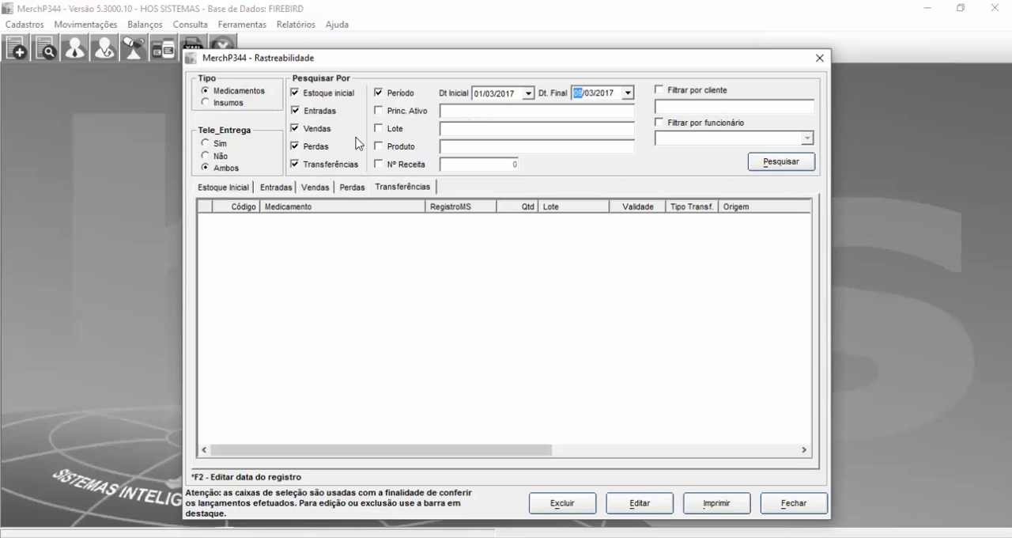
click(756, 162)
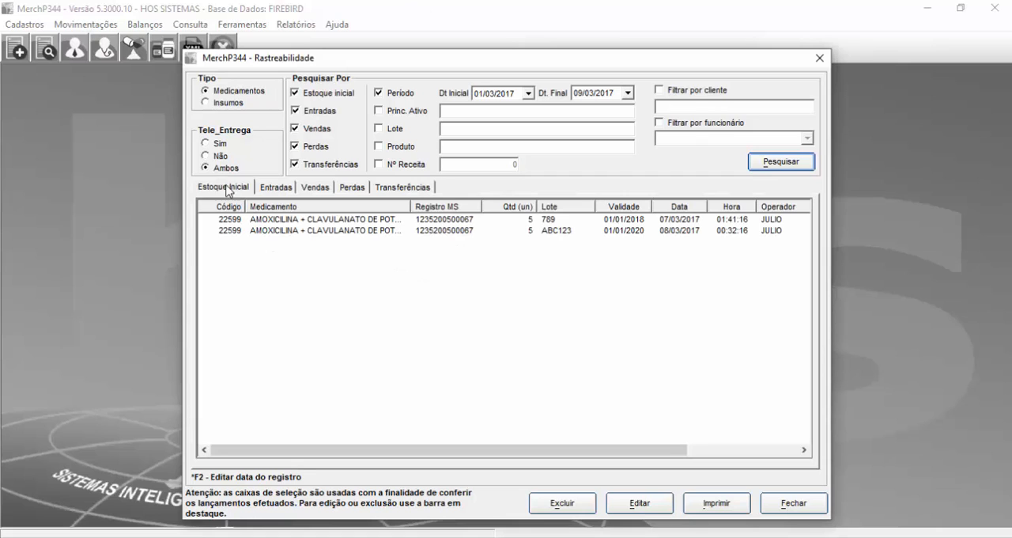
Step: Examine the movement records listed under initial stock and entries
click(279, 220)
click(284, 231)
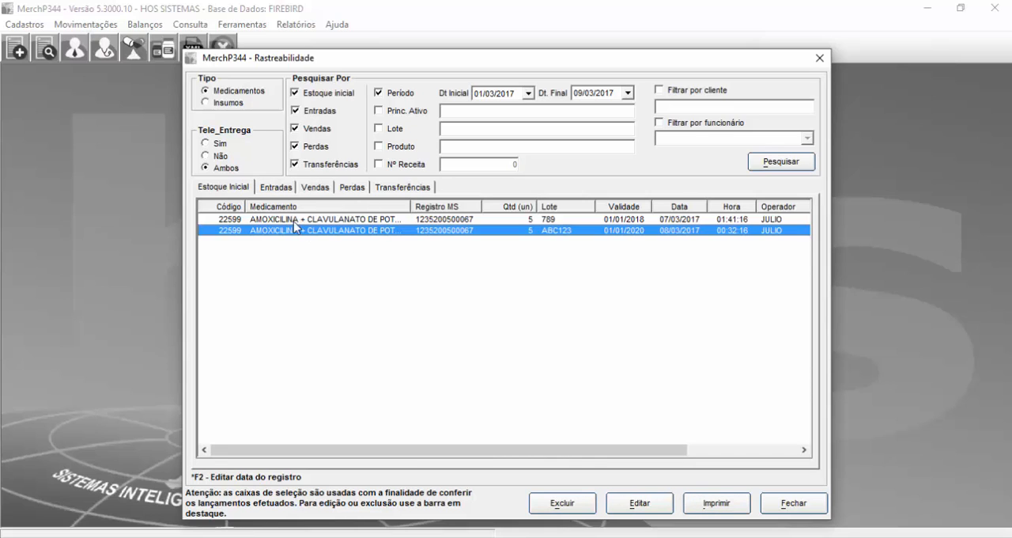
click(283, 190)
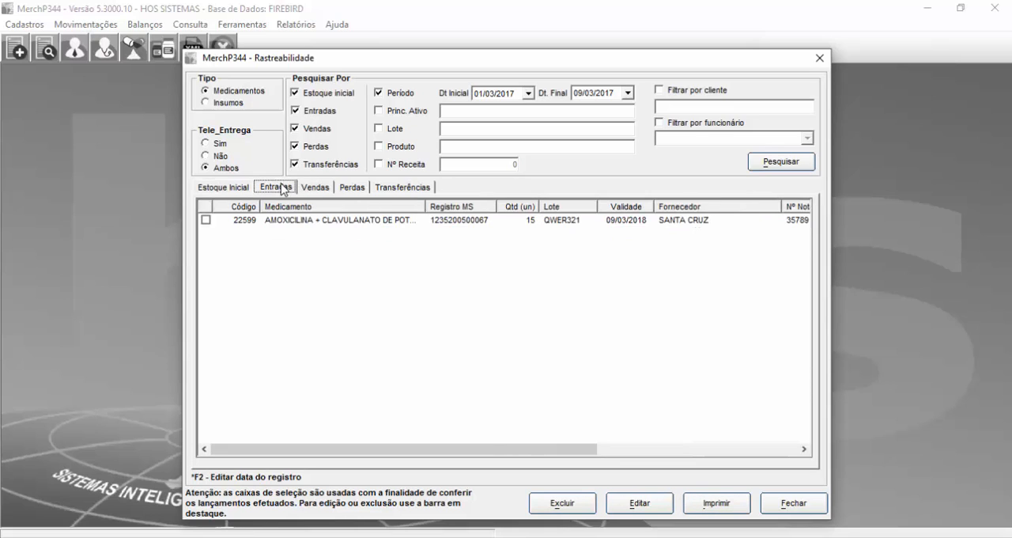
click(275, 222)
drag(382, 454, 346, 355)
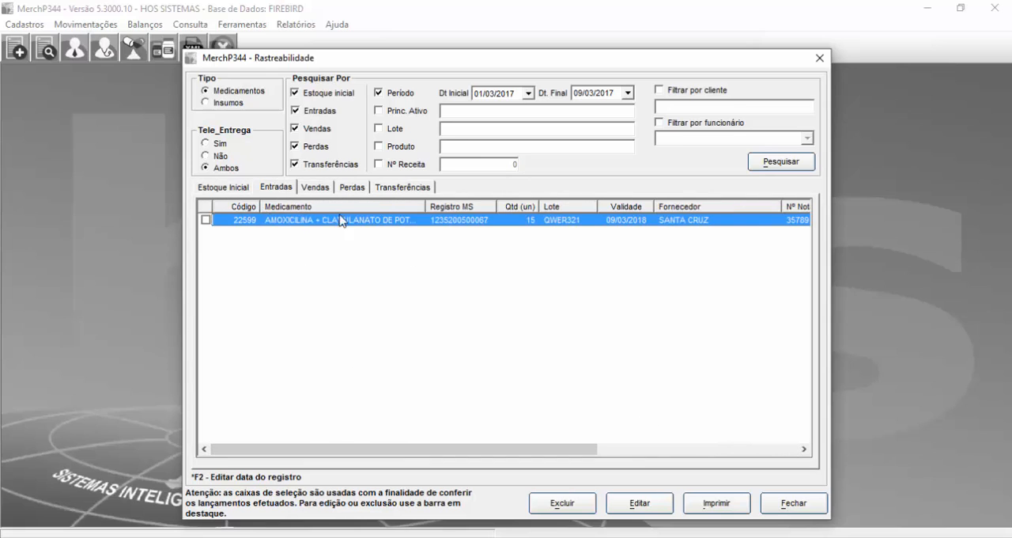
Step: Examine the sales, losses and transfers records, ending back on the initial stock list
click(313, 188)
click(324, 222)
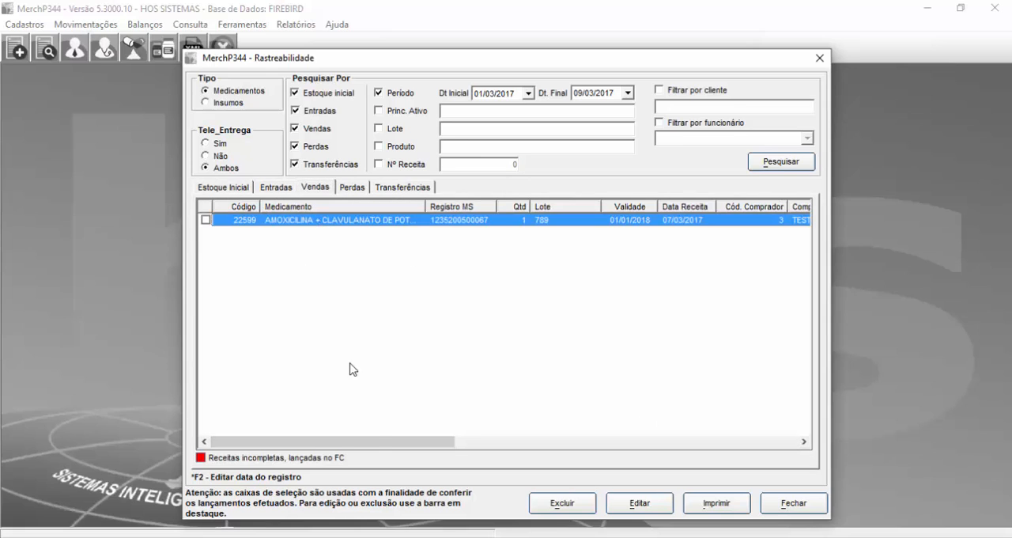
drag(377, 441, 251, 427)
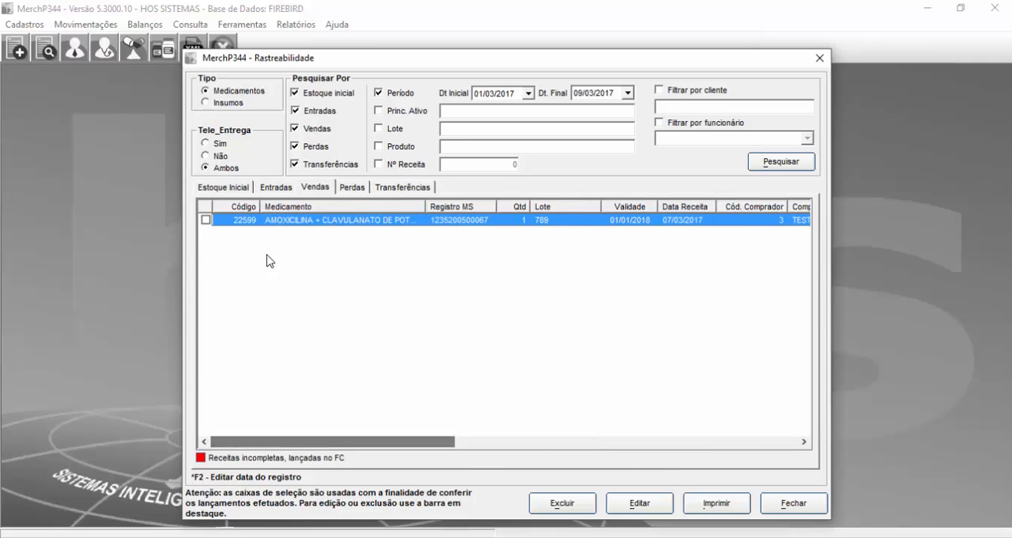
click(362, 188)
mouse_move(377, 456)
mouse_down()
mouse_move(547, 455)
mouse_move(377, 456)
mouse_up()
click(402, 188)
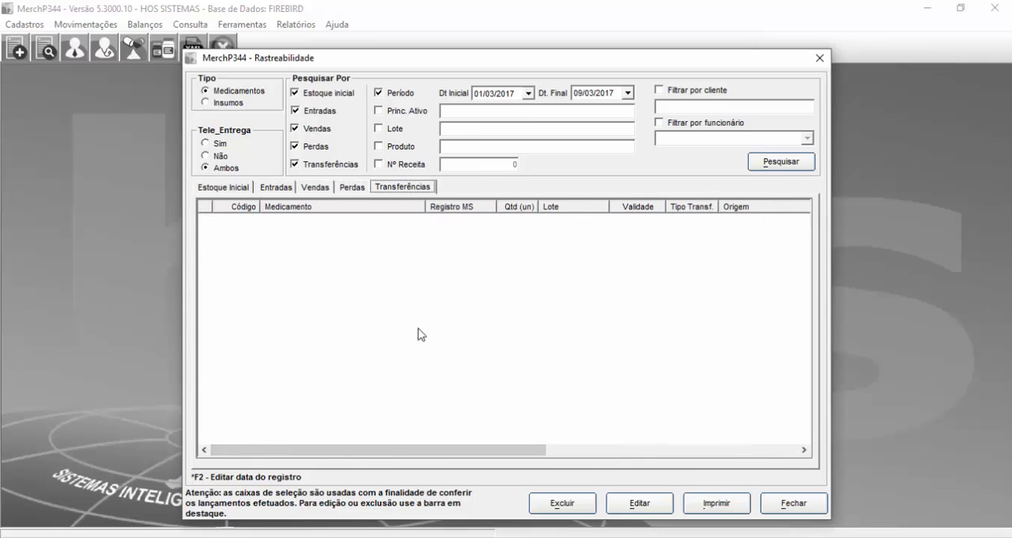
click(357, 251)
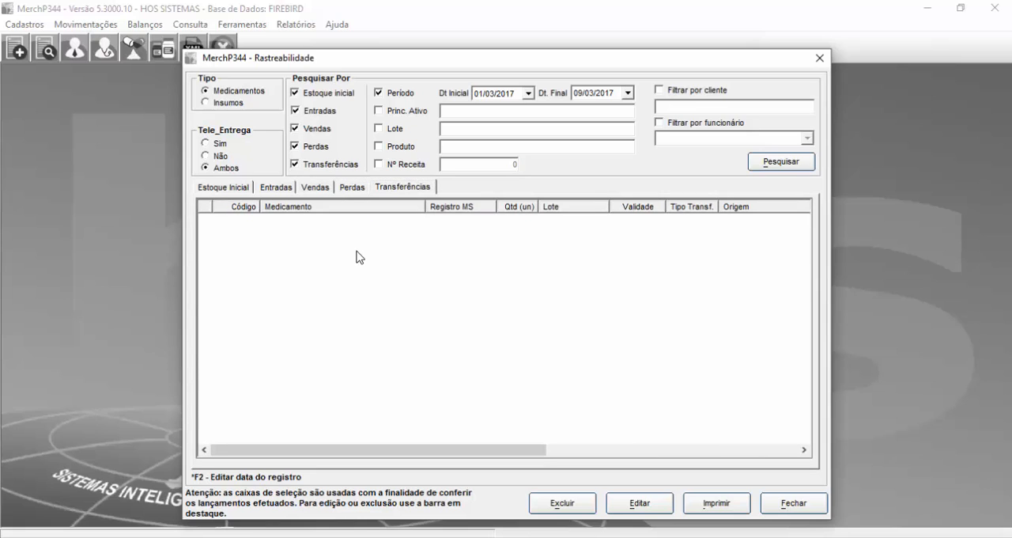
click(229, 188)
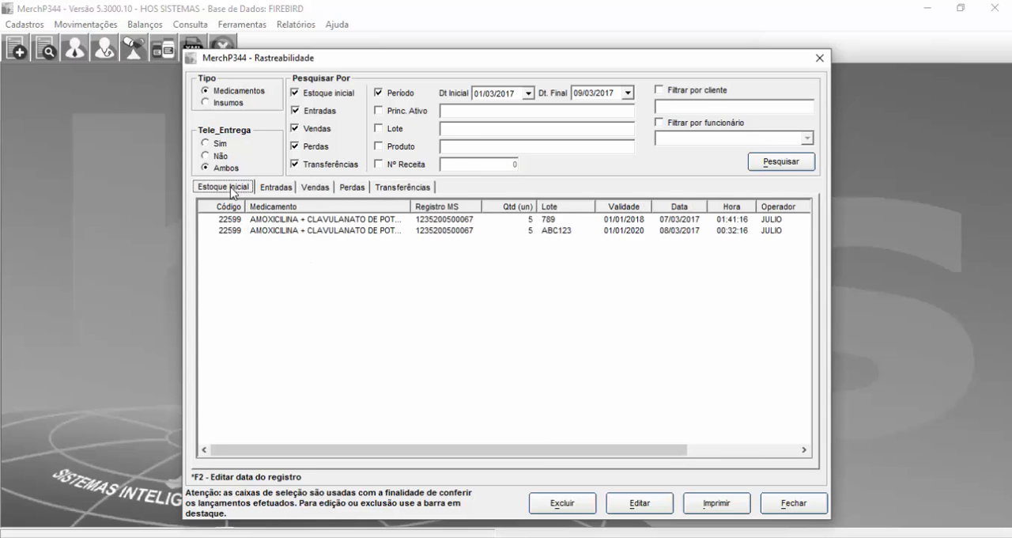
Step: Examine the two amoxicillin and clavulanate records in the initial stock list and close the traceability window
click(438, 369)
click(397, 332)
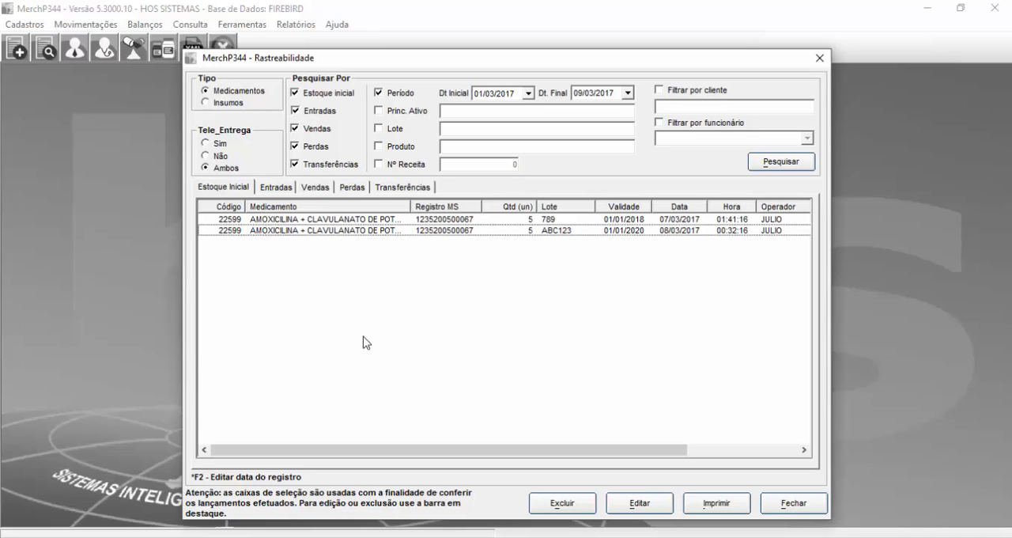
click(338, 365)
click(381, 354)
key(Down)
click(391, 295)
click(423, 233)
click(406, 222)
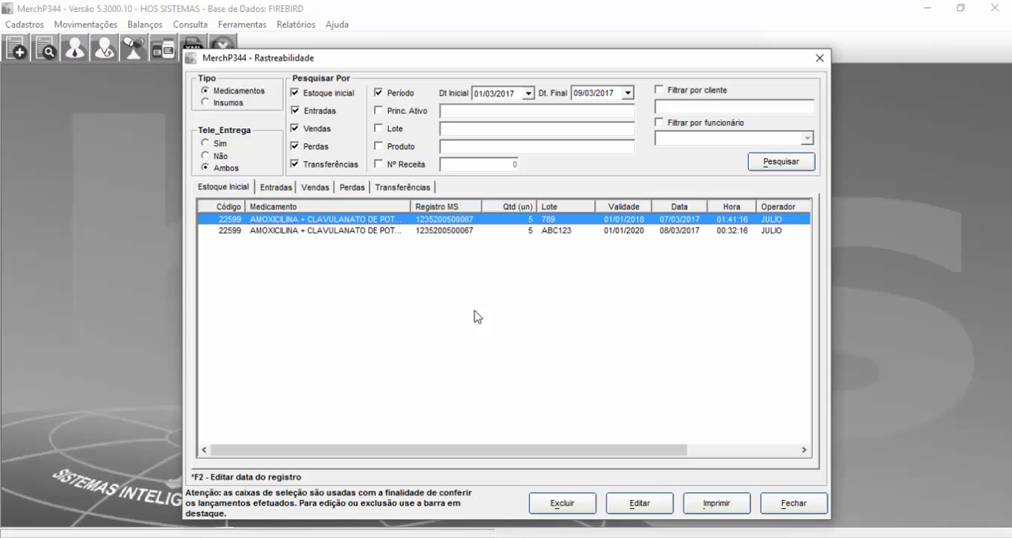
click(820, 58)
Step: Open the XML file grouping window and examine its medication and raw-material file fields
click(118, 25)
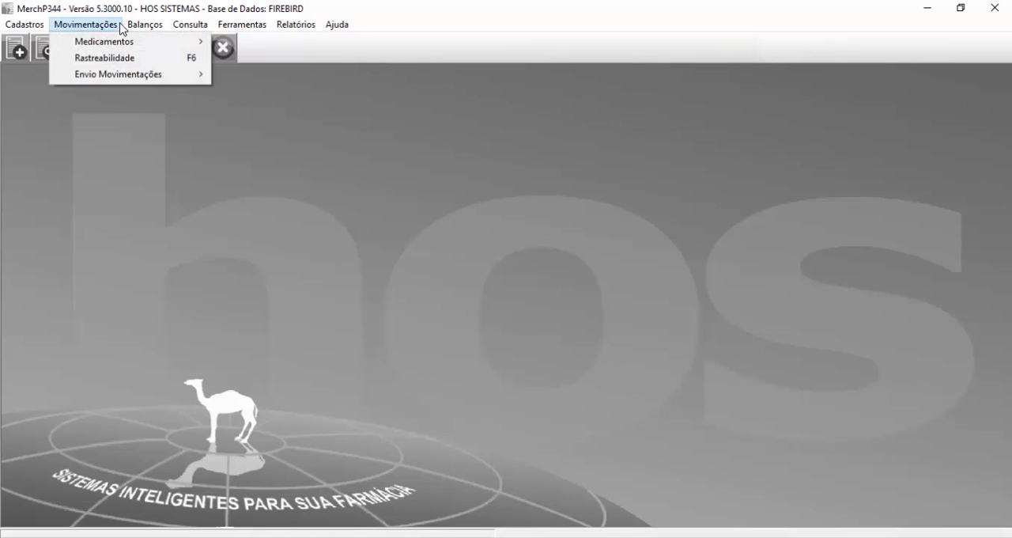
mouse_move(122, 81)
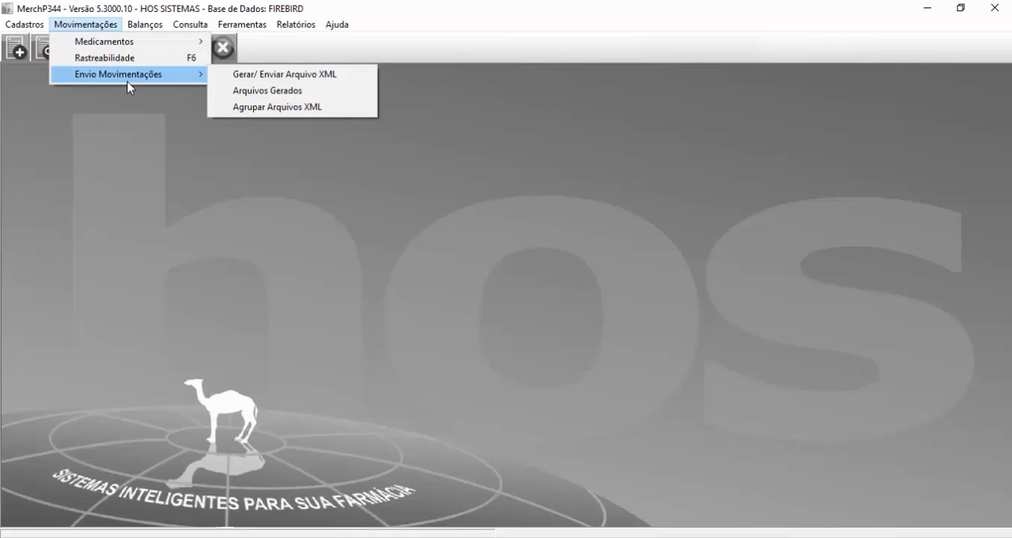
click(290, 108)
text(2)
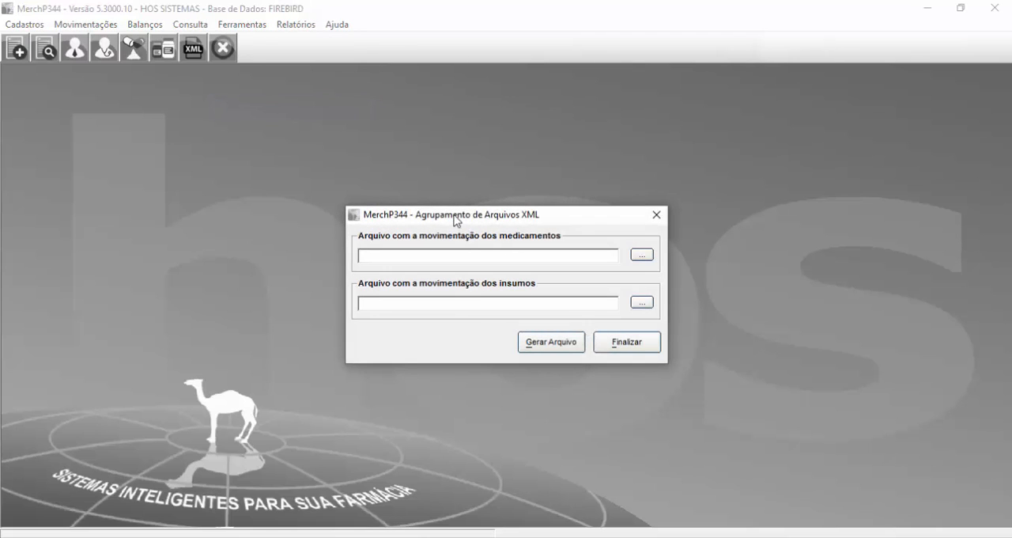
drag(456, 219, 446, 200)
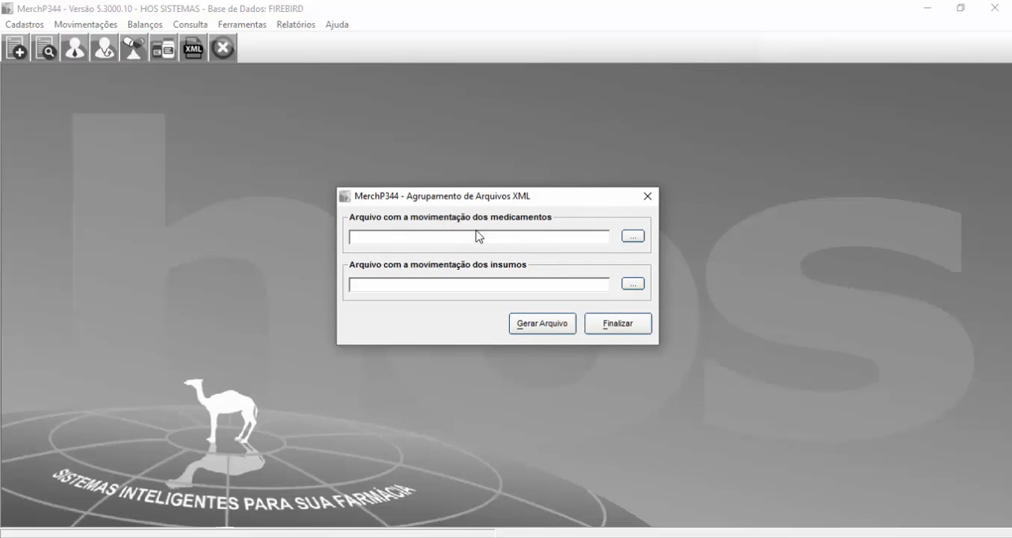
click(500, 284)
Step: View the file selection dialogs for the medication and raw-material XML files without choosing a file, and close the grouping window
click(631, 237)
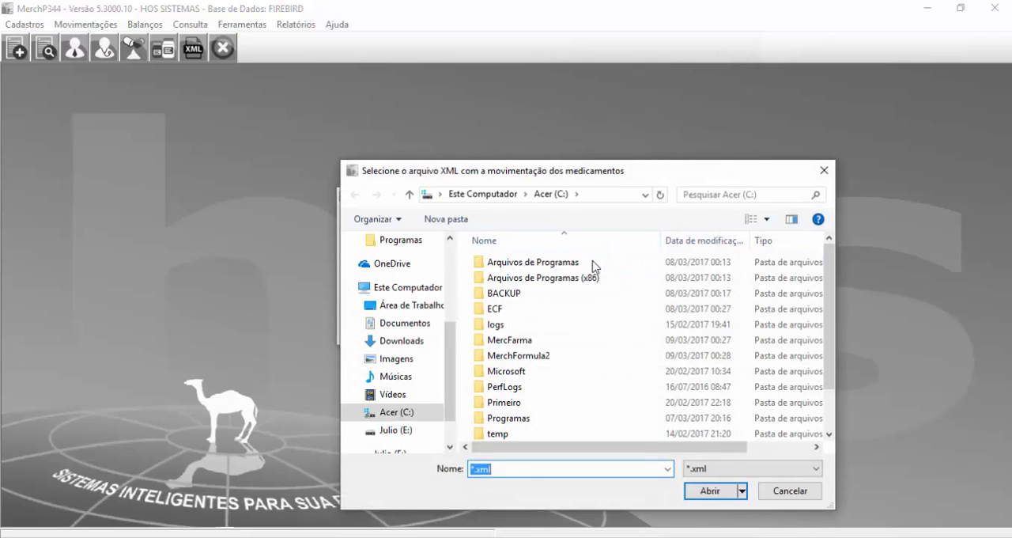
click(557, 312)
click(824, 171)
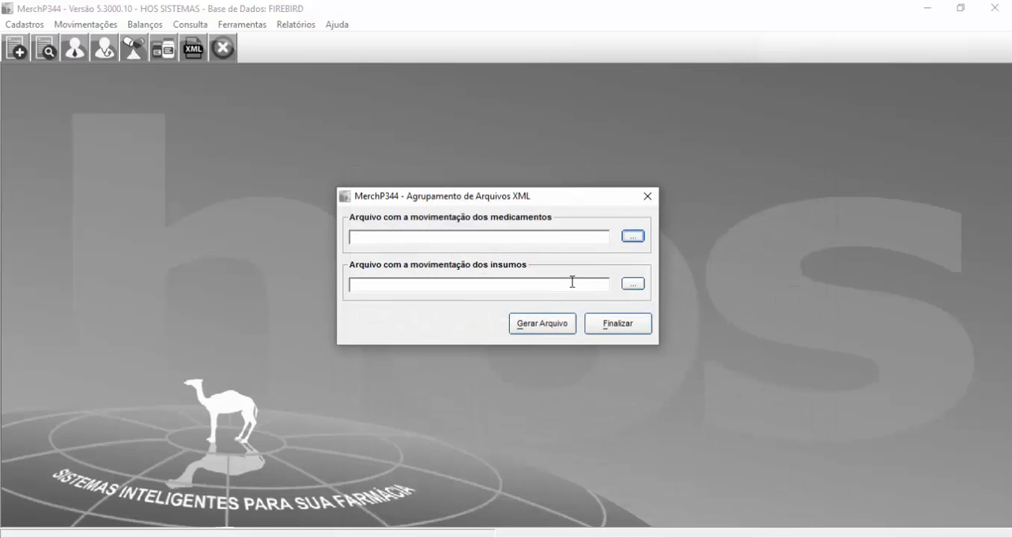
click(633, 285)
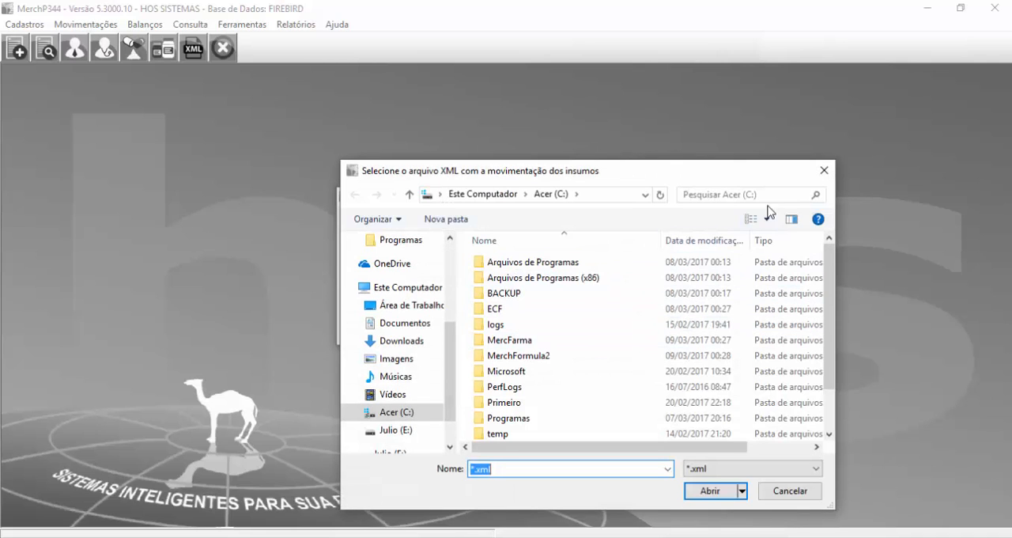
click(824, 170)
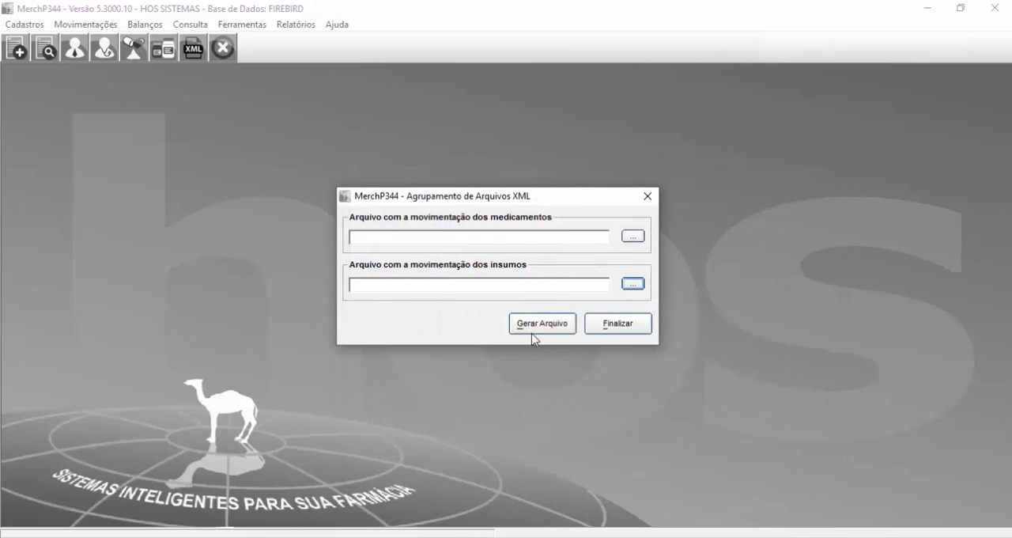
click(606, 328)
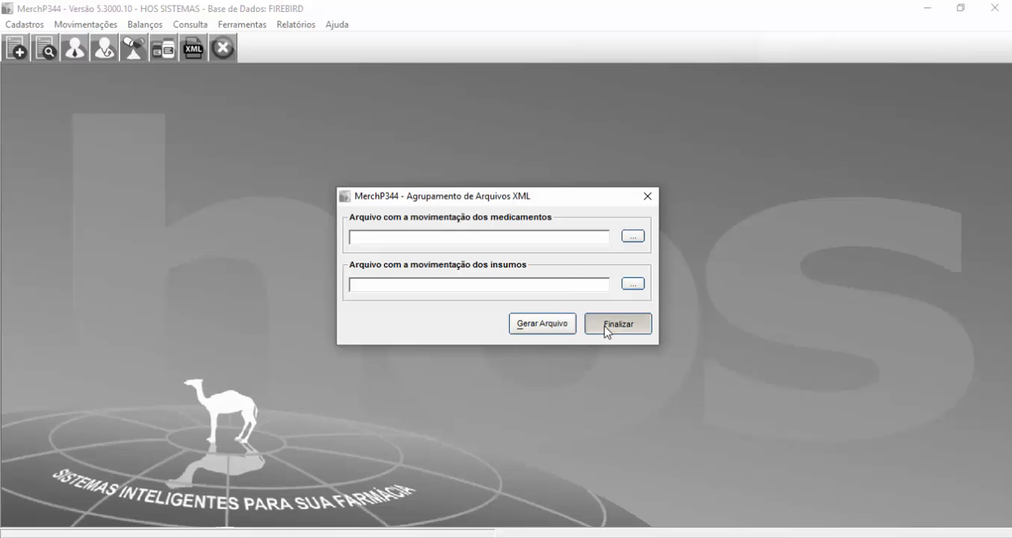
Step: Set the save path for XML files in the general settings to the C:\MercFarma folder
click(242, 24)
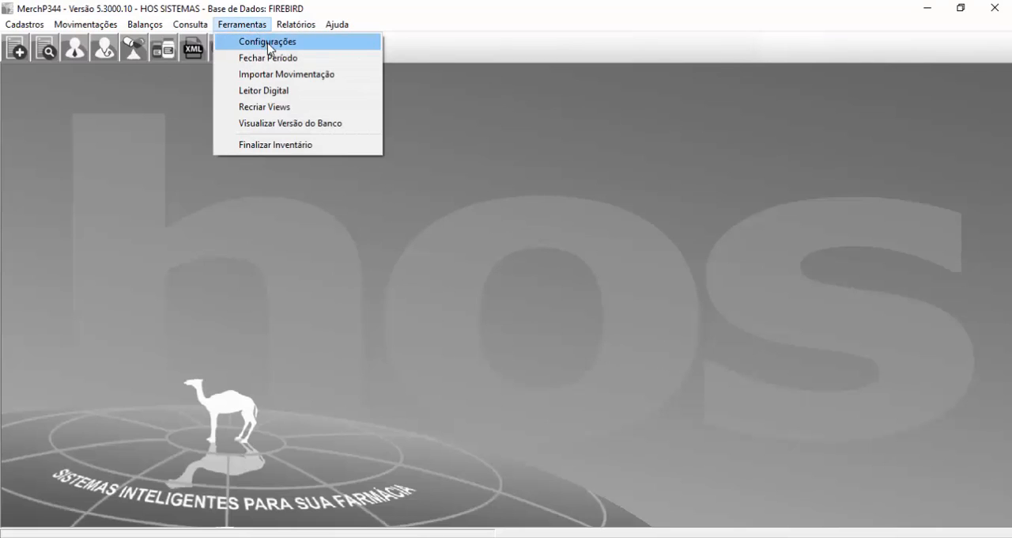
click(269, 42)
text(2)
key(Return)
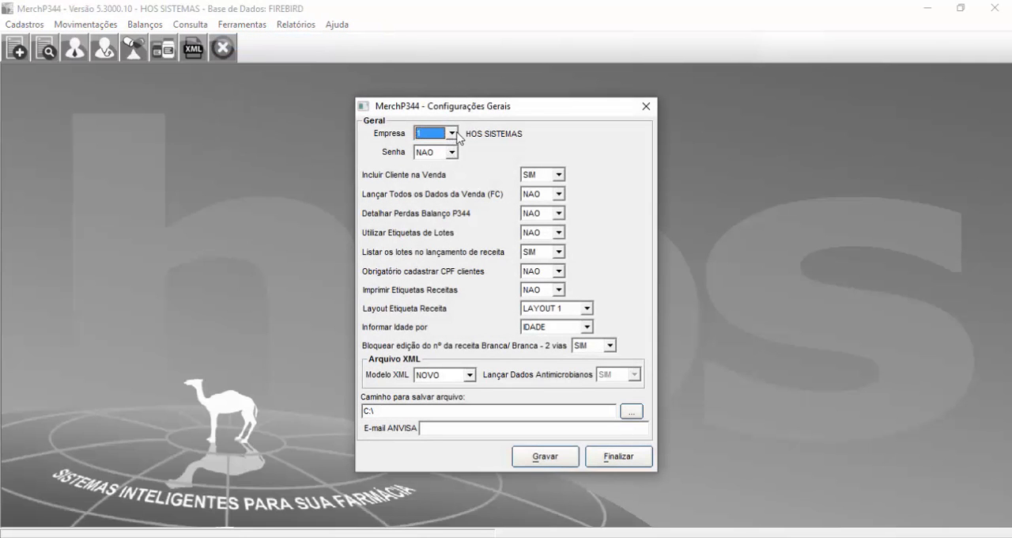
click(440, 410)
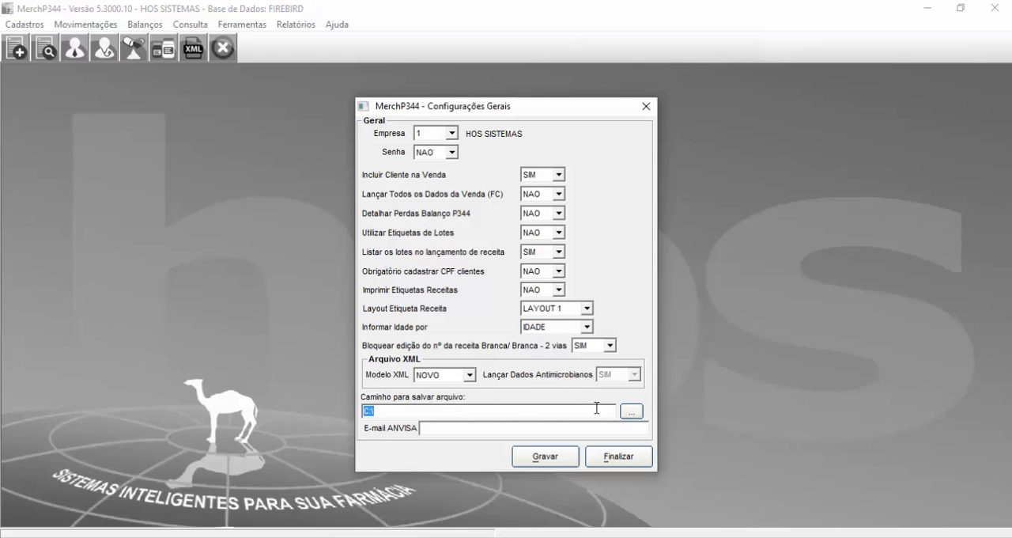
click(636, 416)
click(636, 415)
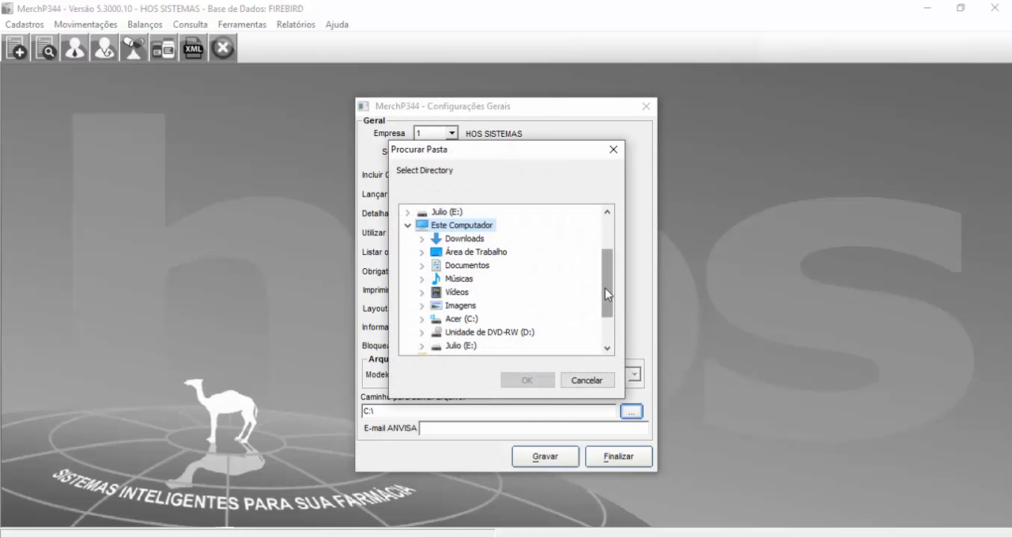
click(422, 319)
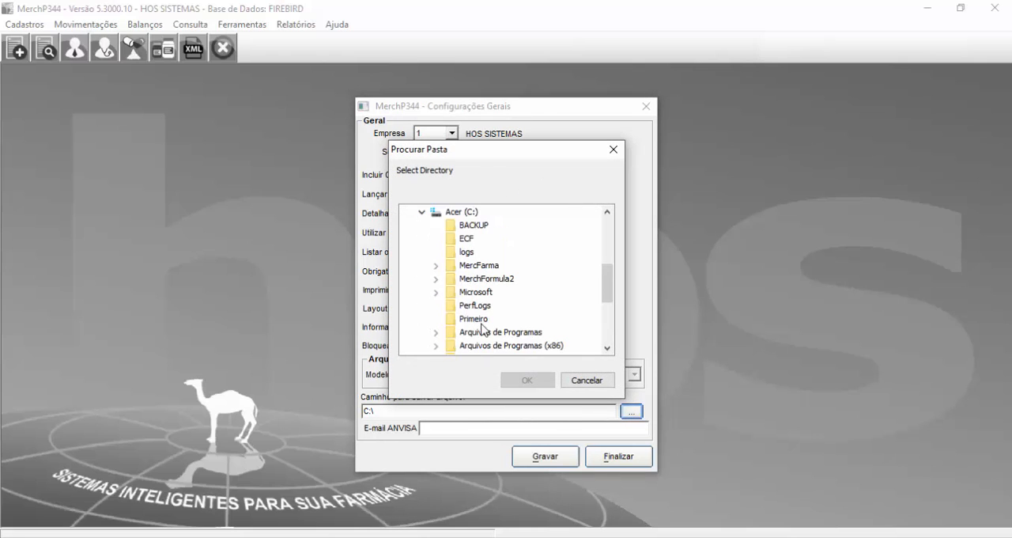
scroll(482, 329, down, 4)
scroll(479, 317, up, 3)
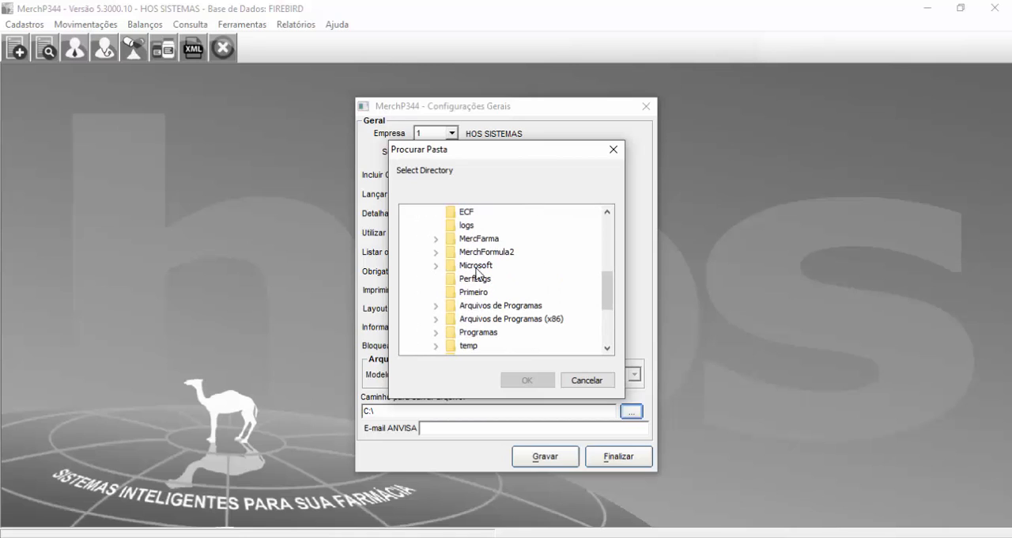
click(469, 239)
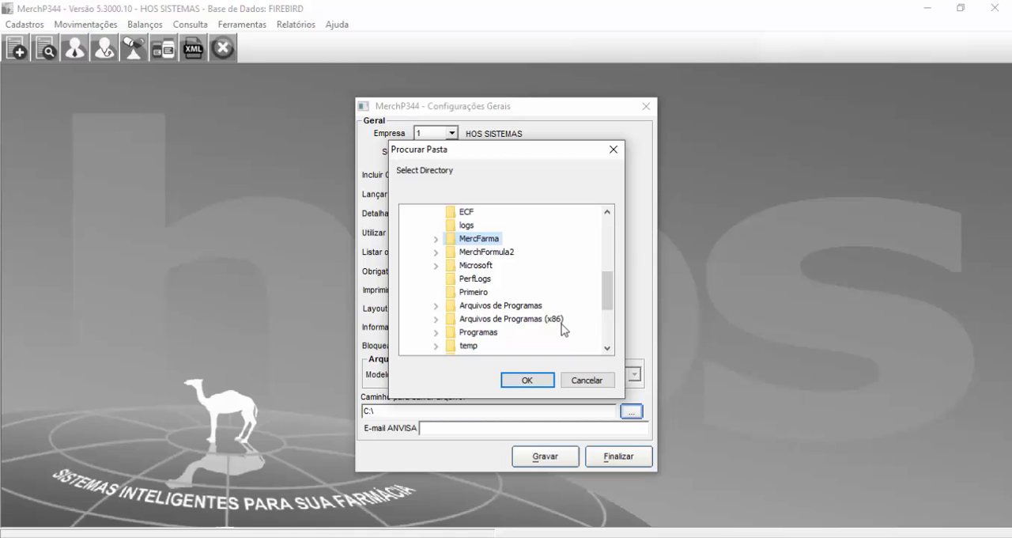
click(515, 381)
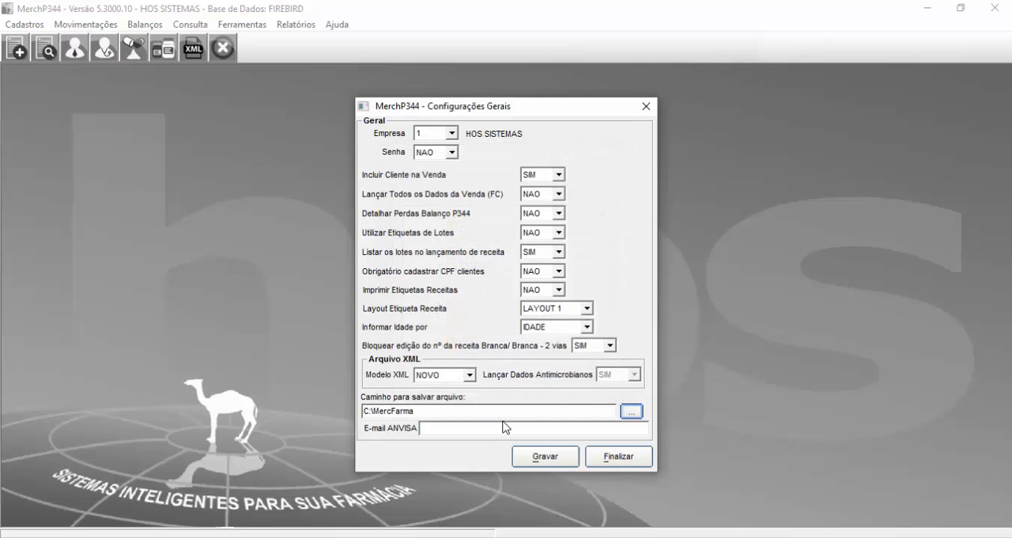
Step: Fill in the ANVISA e-mail address, save the general settings and close them
click(507, 427)
text(teste@teste.com.vr)
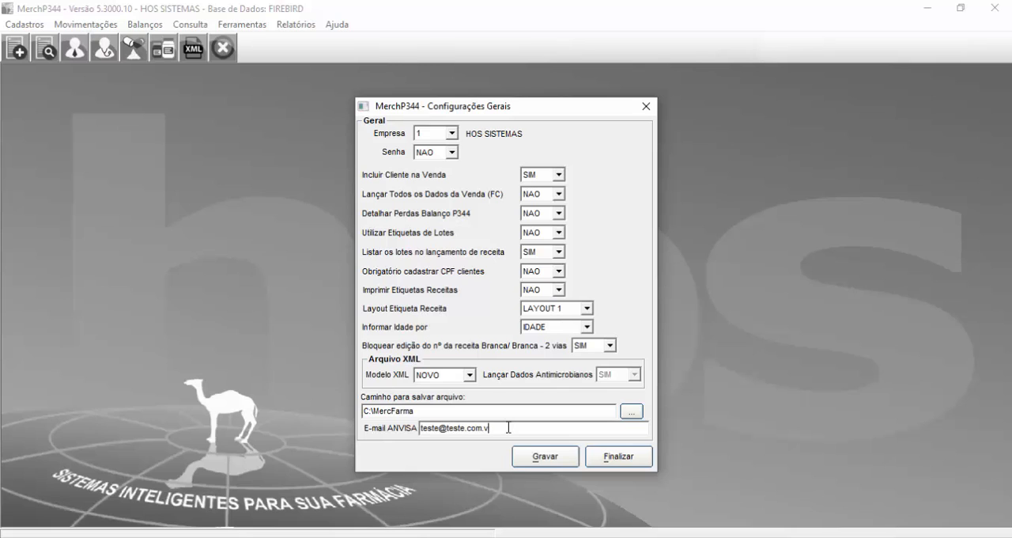
key(BackSpace)
text(br)
click(516, 457)
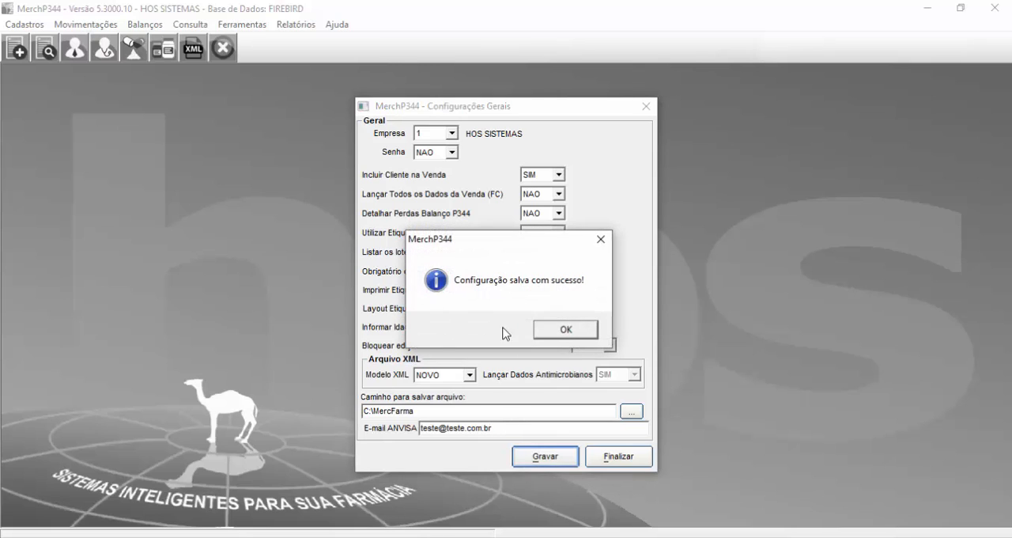
click(560, 332)
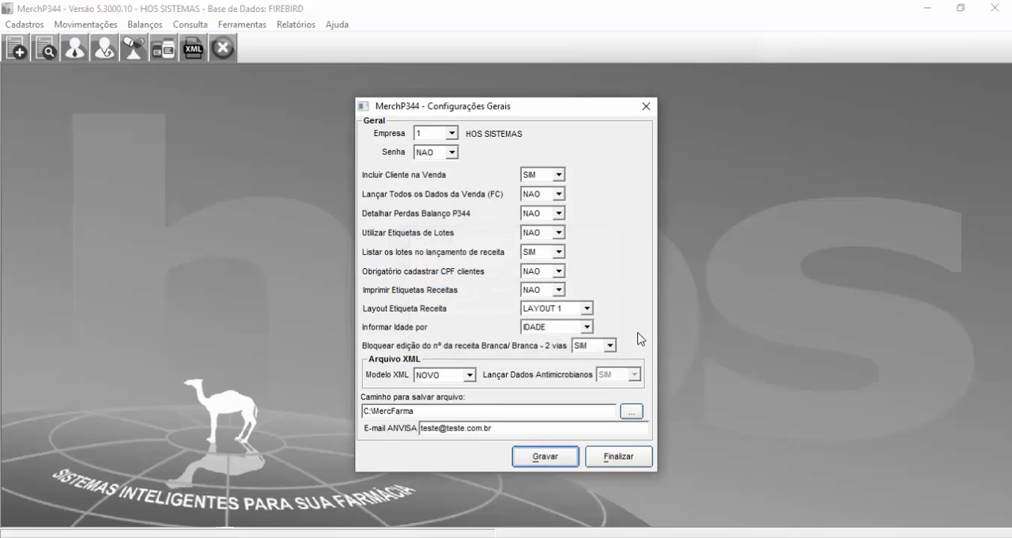
click(617, 457)
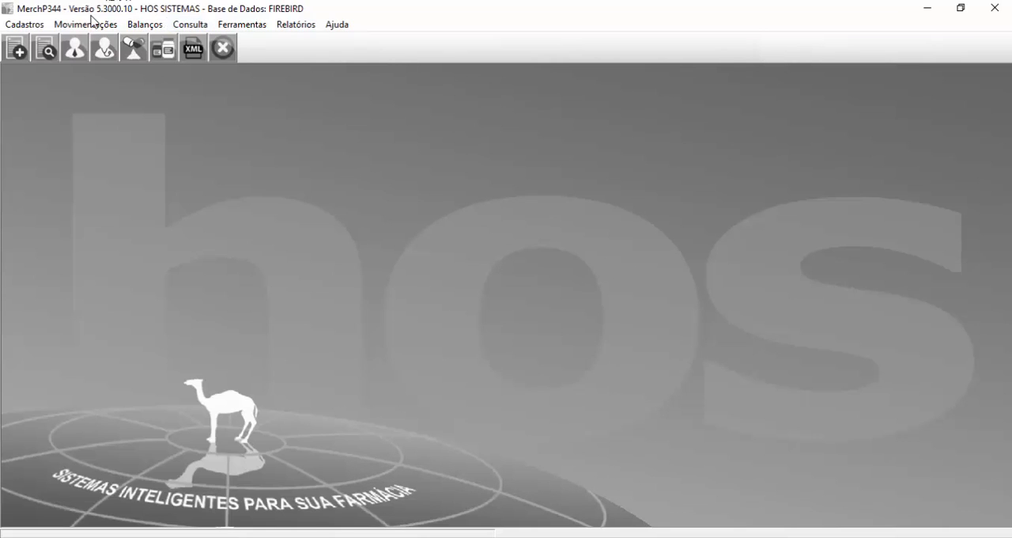
Step: Open the XML file generation window, select Inventário as the file type and try to generate the file dated 09/03/2017
click(92, 21)
mouse_move(115, 77)
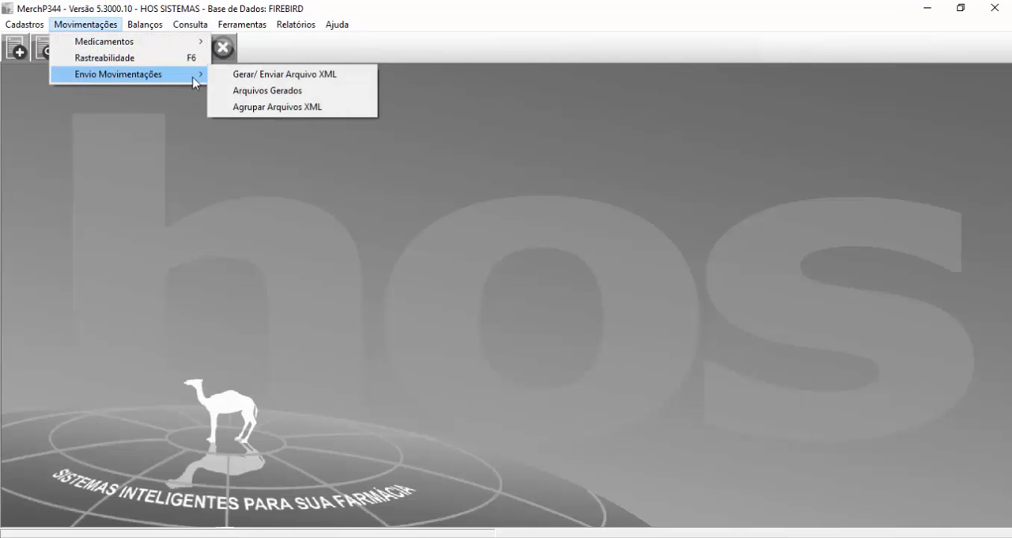
click(250, 75)
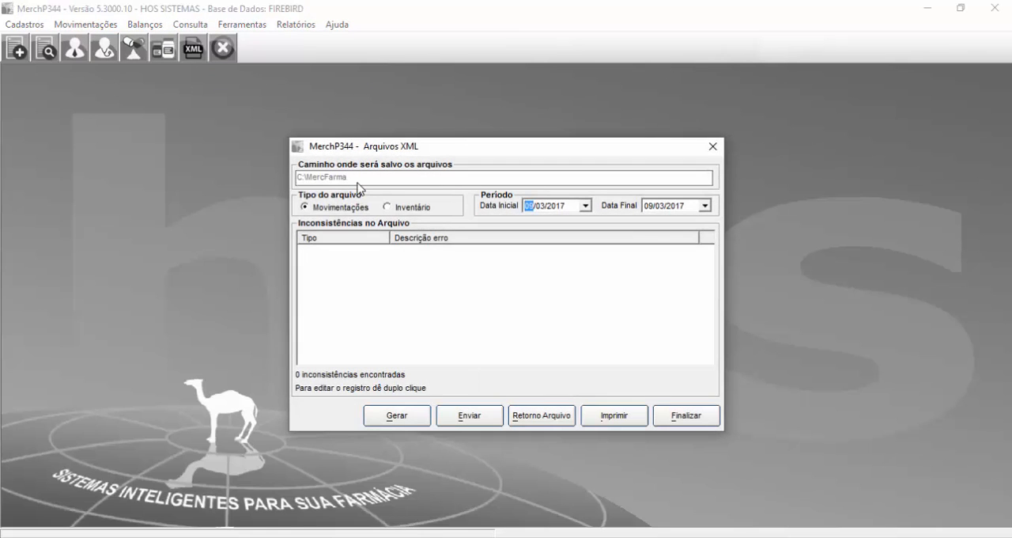
click(321, 206)
click(389, 208)
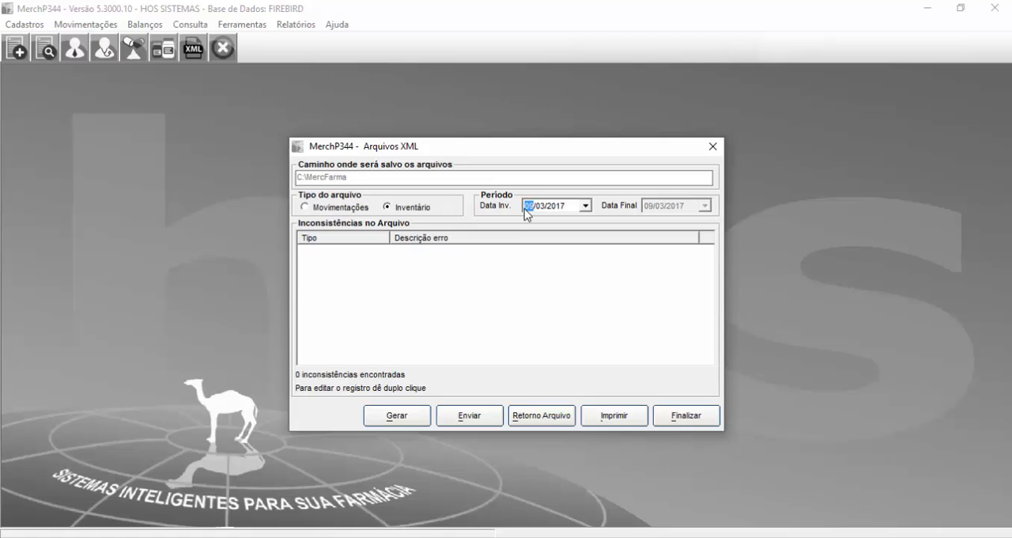
click(399, 208)
click(527, 207)
click(412, 417)
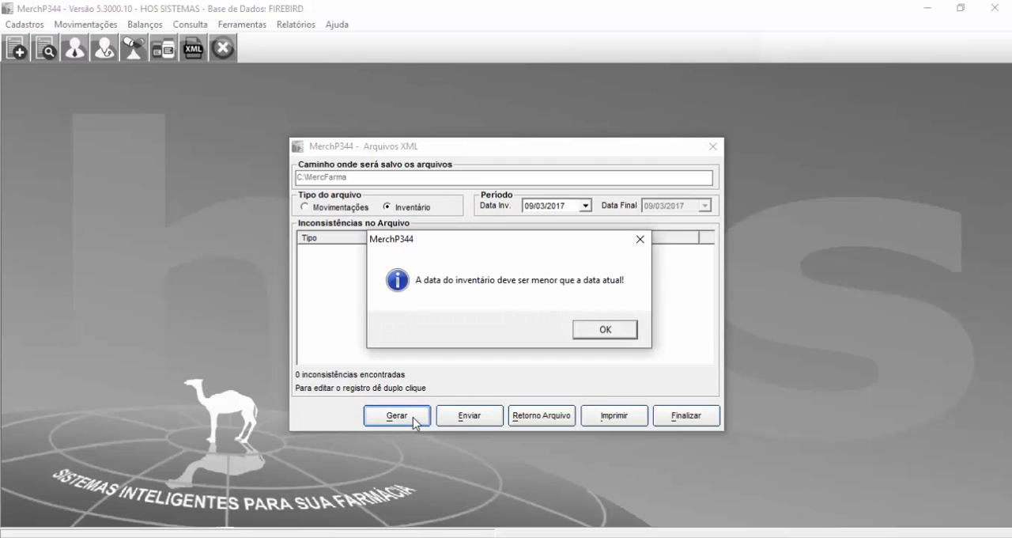
click(605, 329)
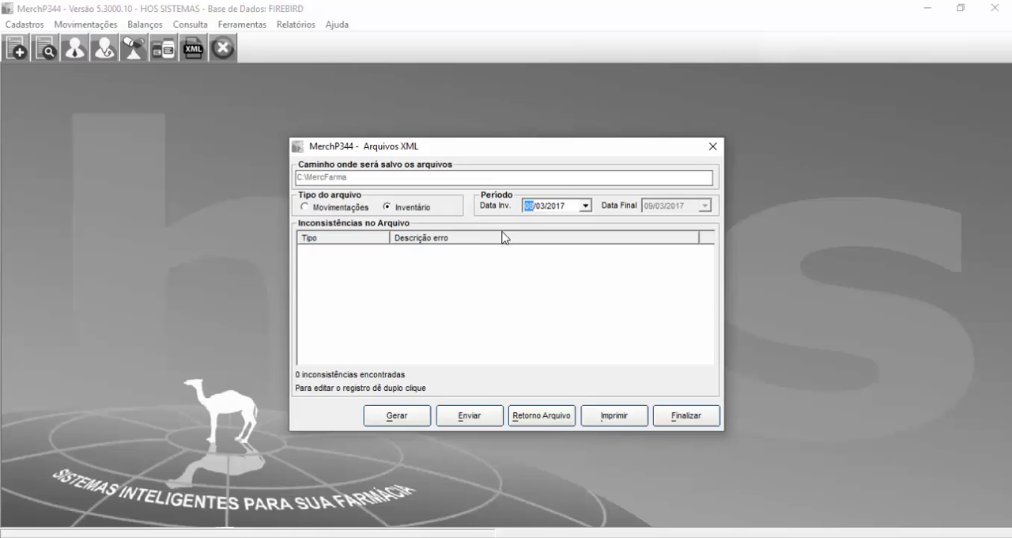
Step: Generate the inventory XML file dated 08/03/2017, entering the responsible pharmacist's CPF and continuing despite the mismatch
click(399, 416)
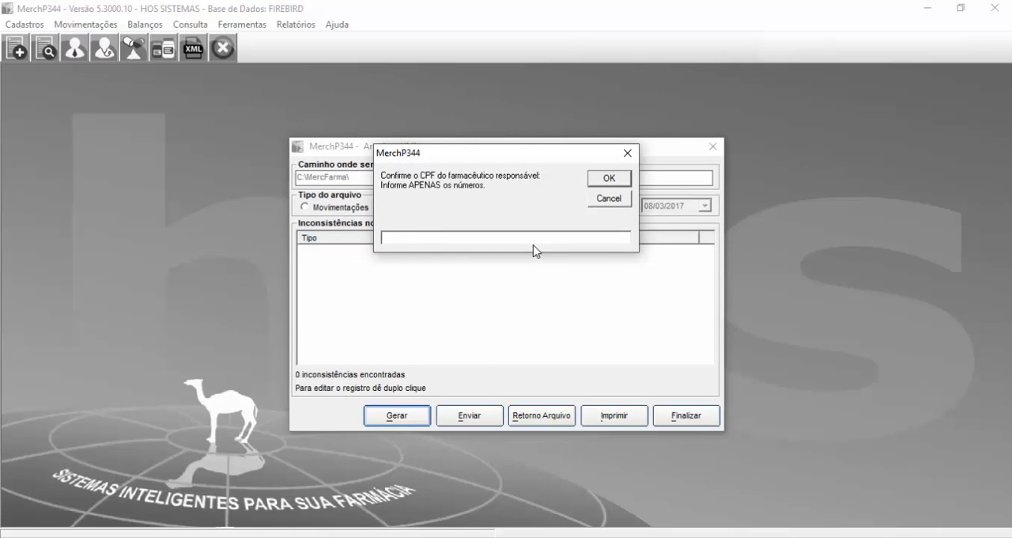
double_click(434, 234)
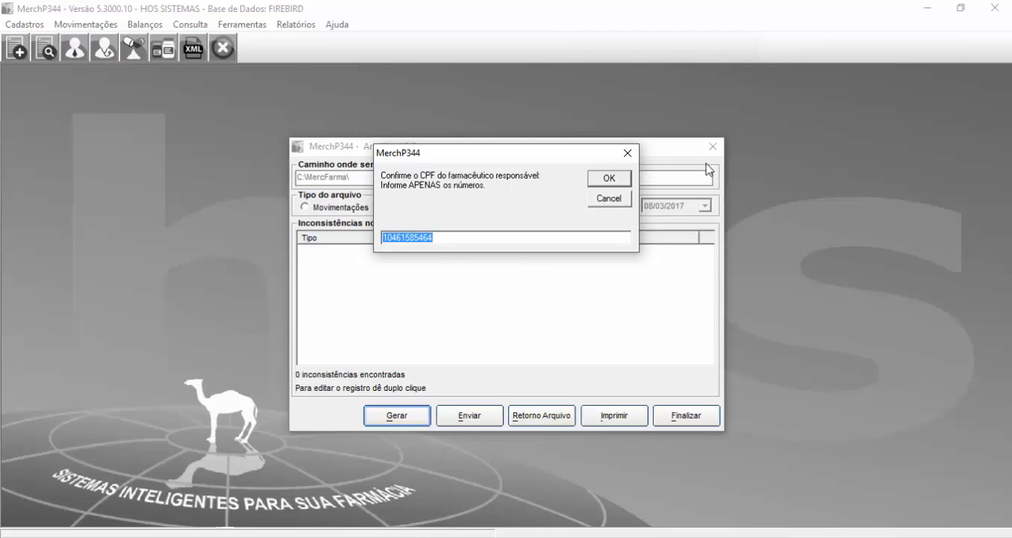
click(622, 179)
click(618, 180)
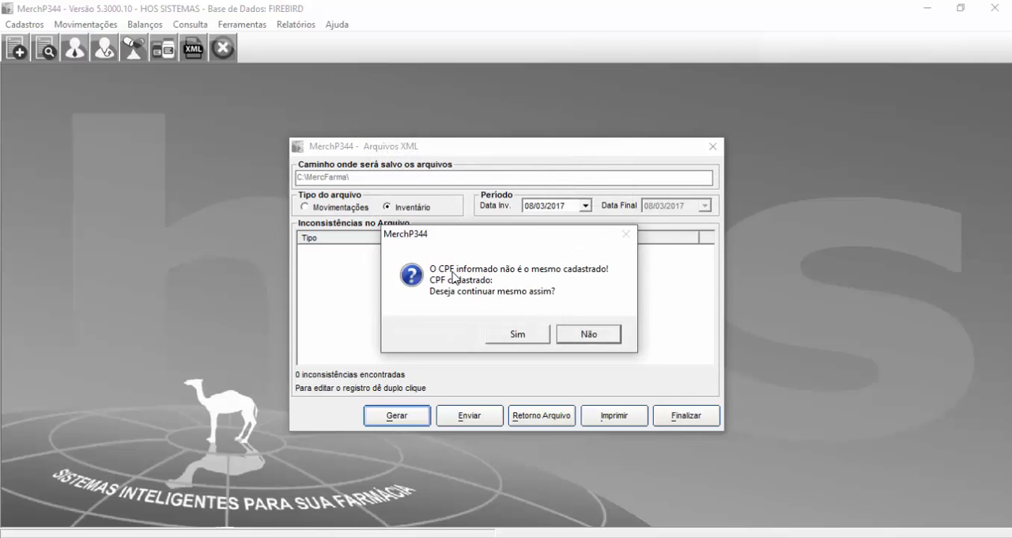
click(504, 333)
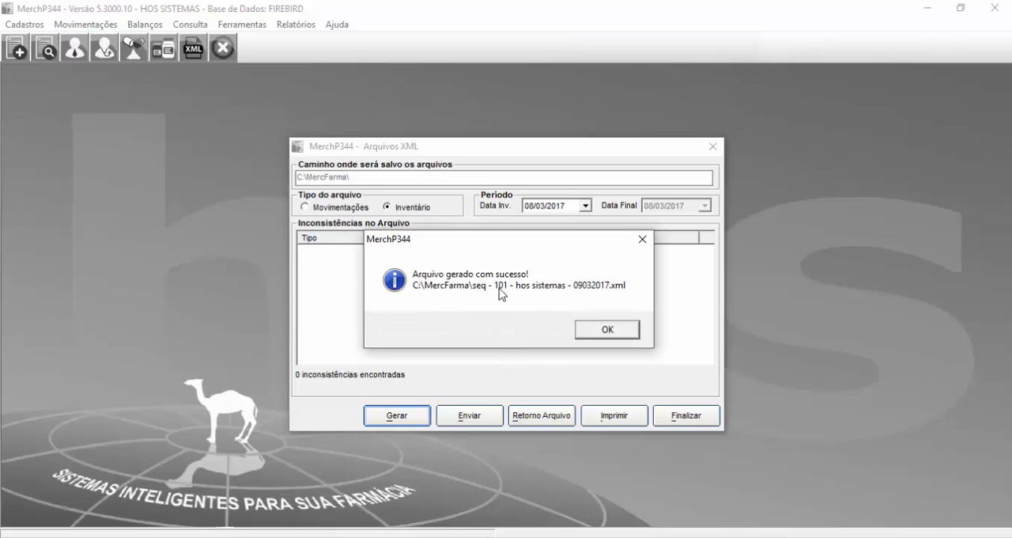
click(590, 328)
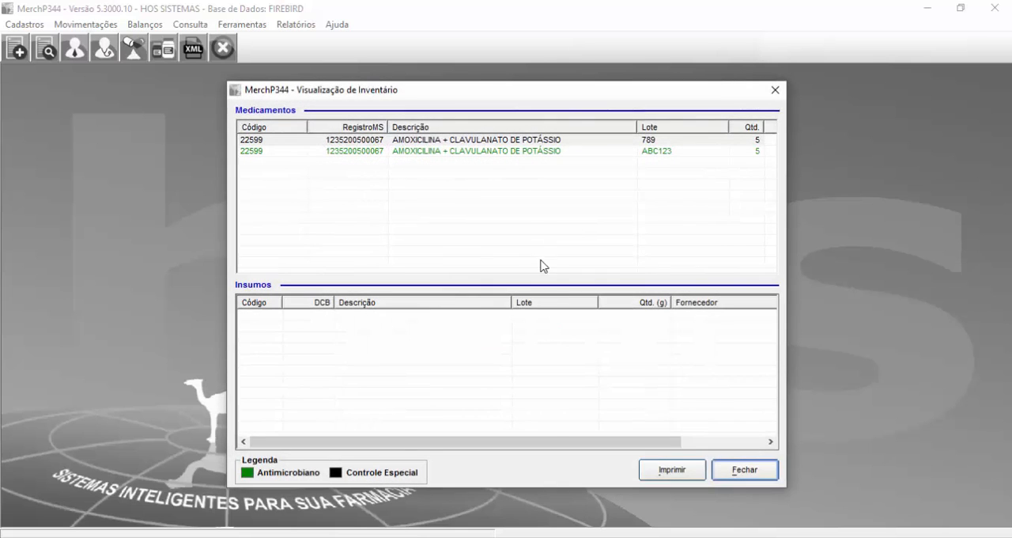
Step: Examine the medication lots 789 and ABC123 in the inventory view
click(490, 143)
click(499, 153)
click(491, 142)
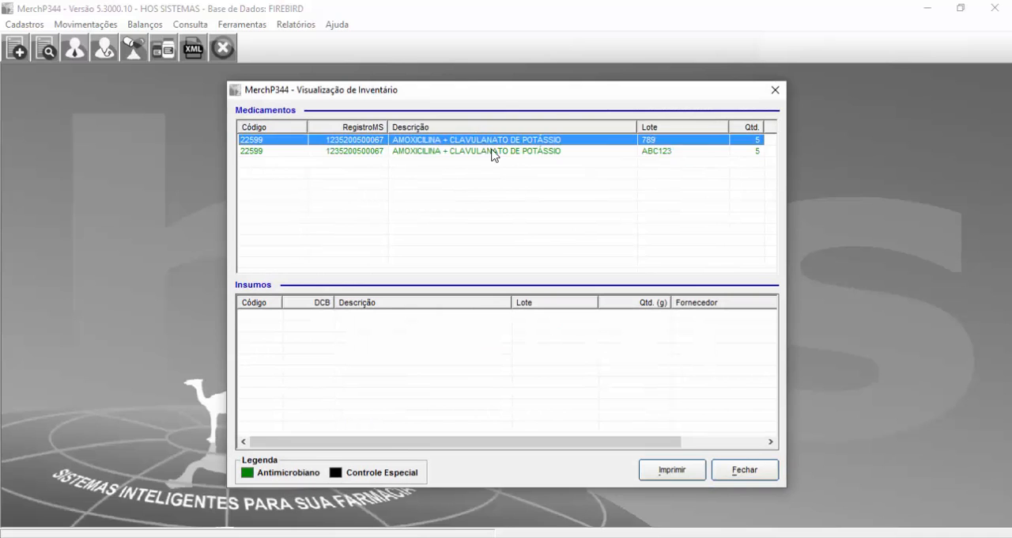
Step: Compare the medication rows for lots 789 and ABC123, checking their registration and description against the Antimicrobiano and Controle Especial colour legend
click(488, 148)
click(480, 143)
click(491, 150)
click(484, 142)
click(382, 152)
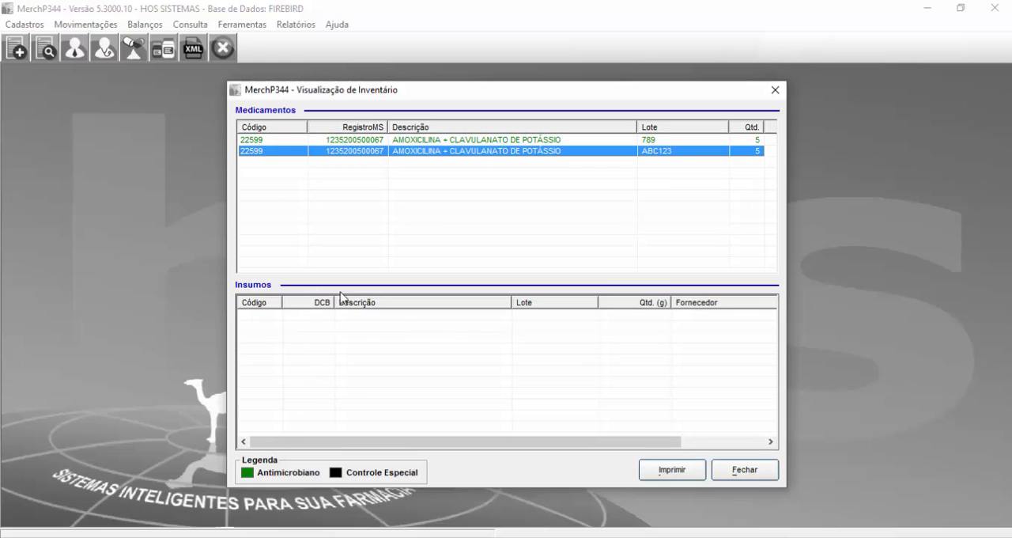
click(309, 332)
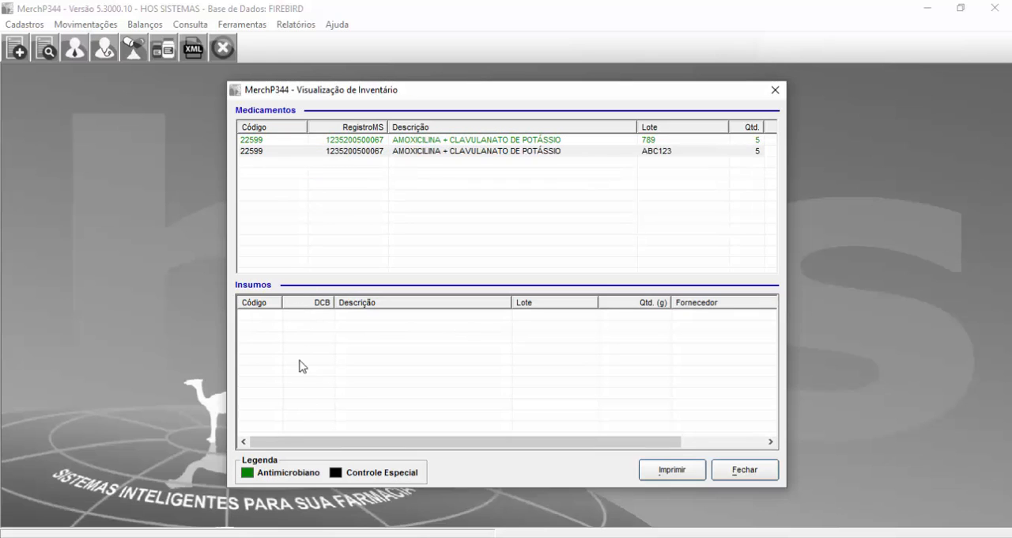
click(381, 142)
click(378, 151)
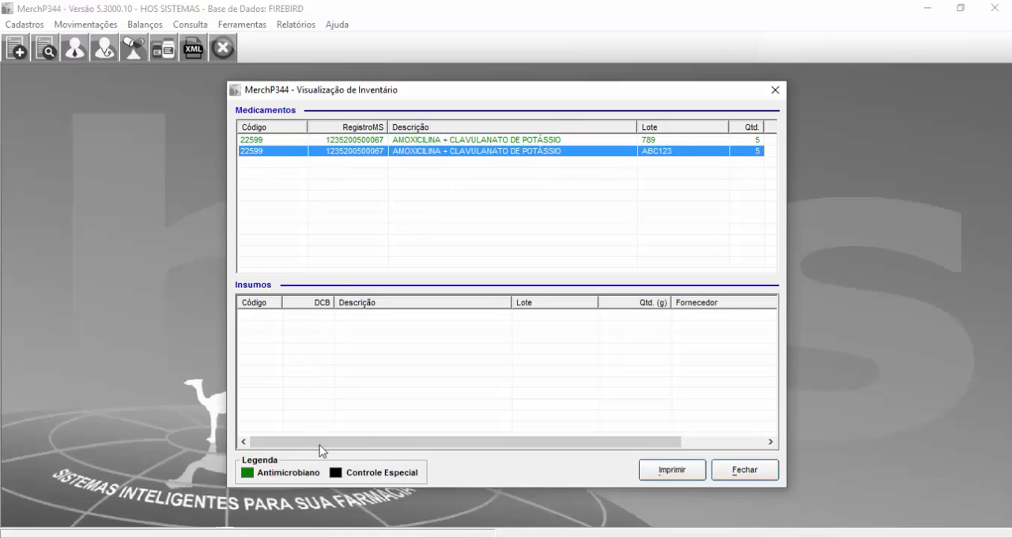
click(448, 140)
click(452, 152)
Step: Preview the printable inventory report, and close both the report and the inventory view
click(657, 477)
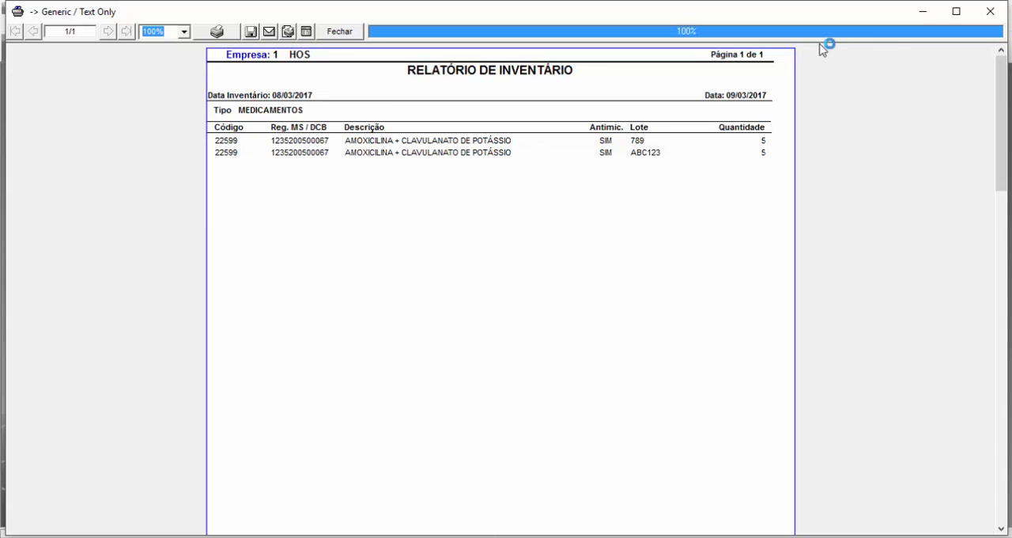
click(989, 13)
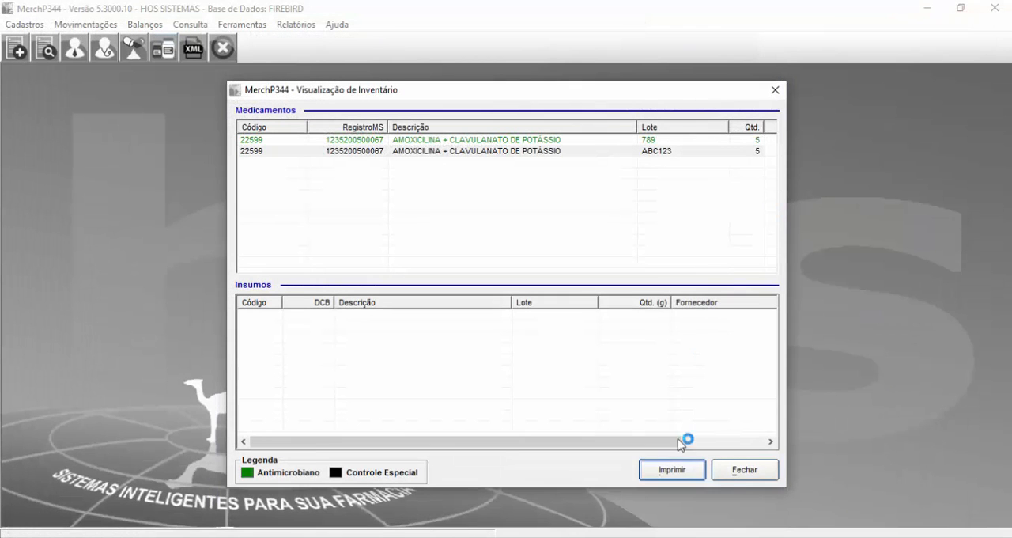
click(745, 472)
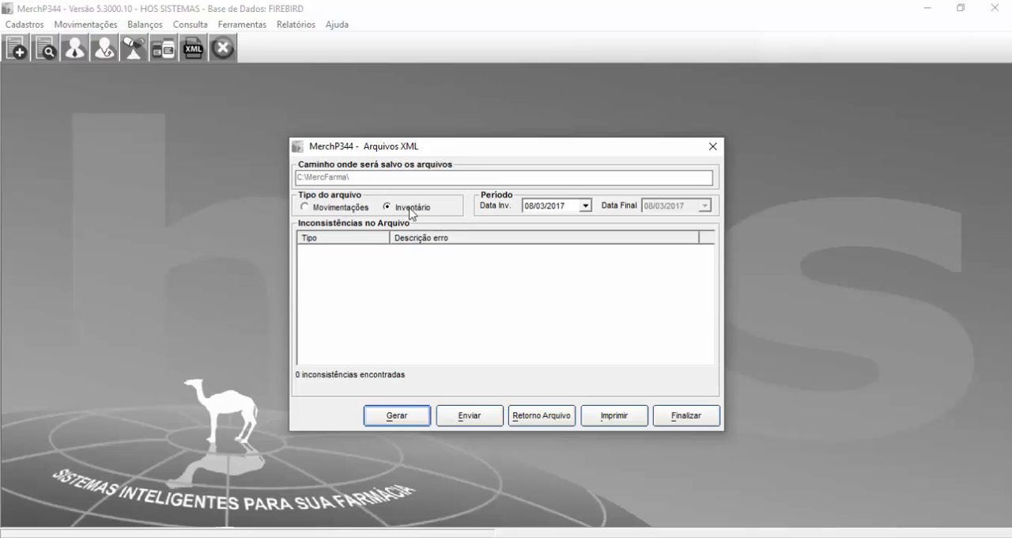
Step: Switch the XML file type to Movimentações and open the day of the period's start date for editing
click(354, 210)
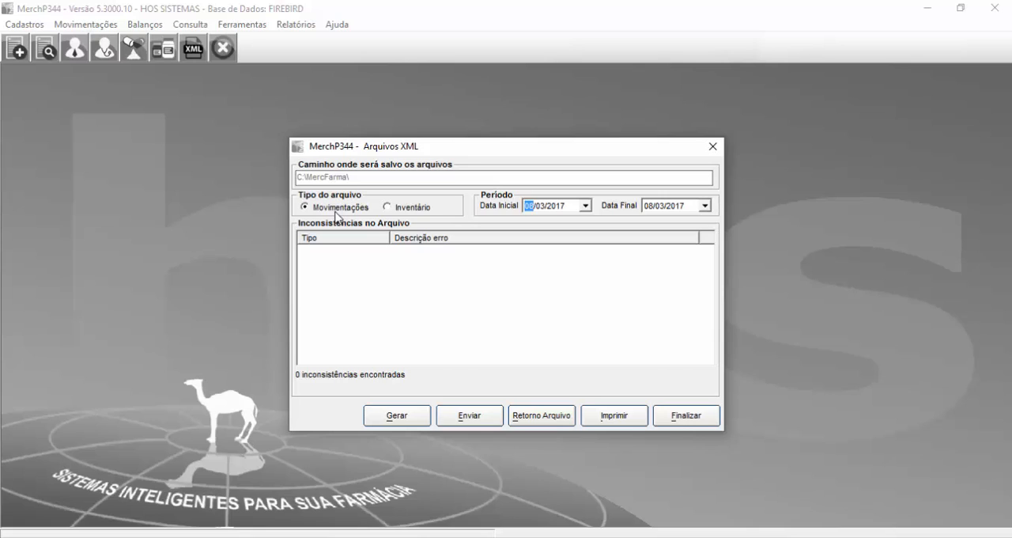
click(335, 211)
click(528, 208)
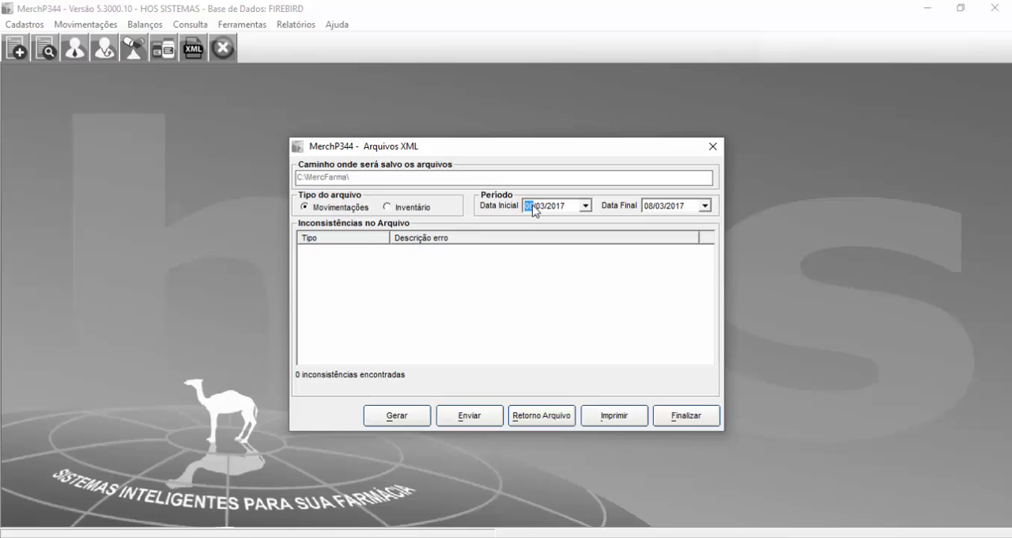
Step: Examine 9 and 10 March 2017 in the system calendar, and return to the XML files dialog
click(950, 537)
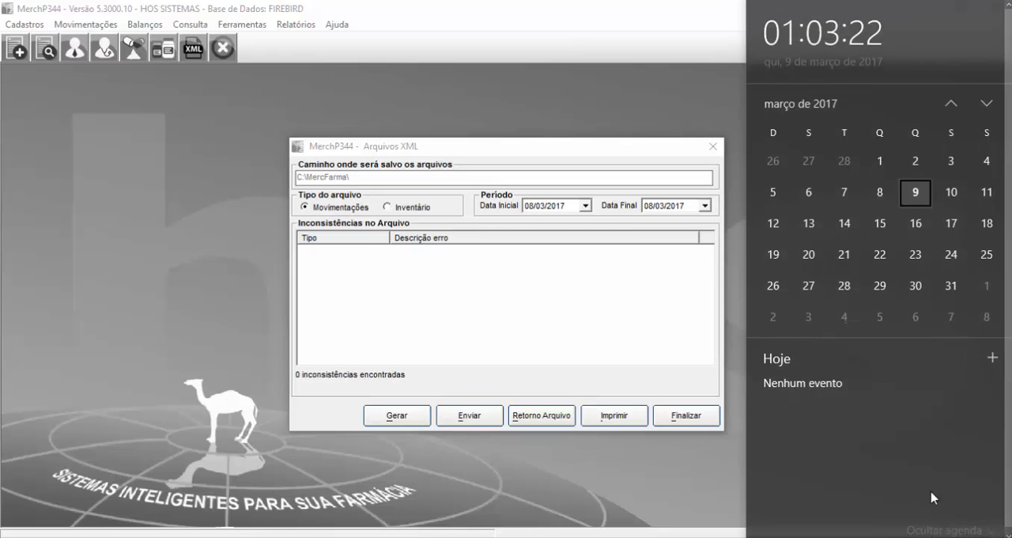
click(959, 203)
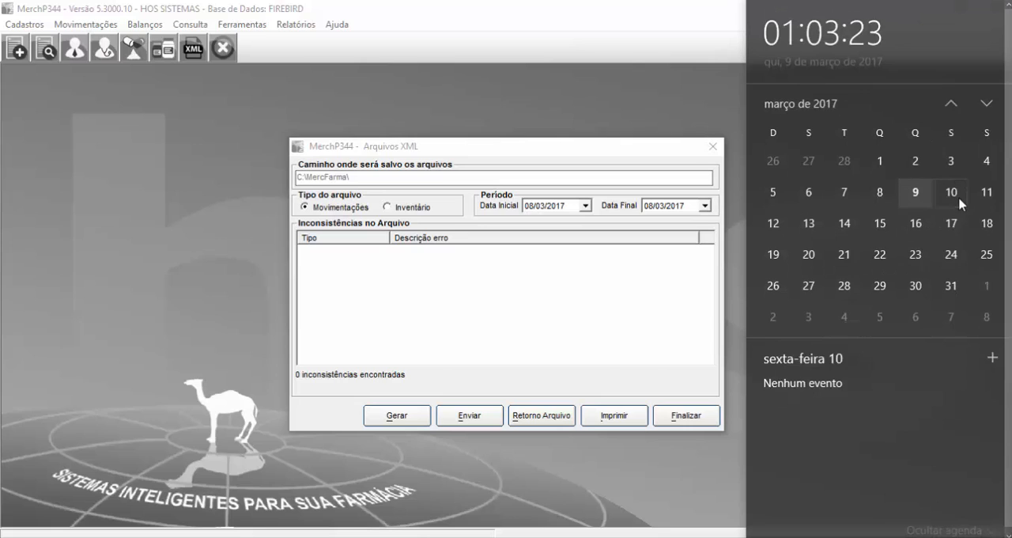
click(917, 200)
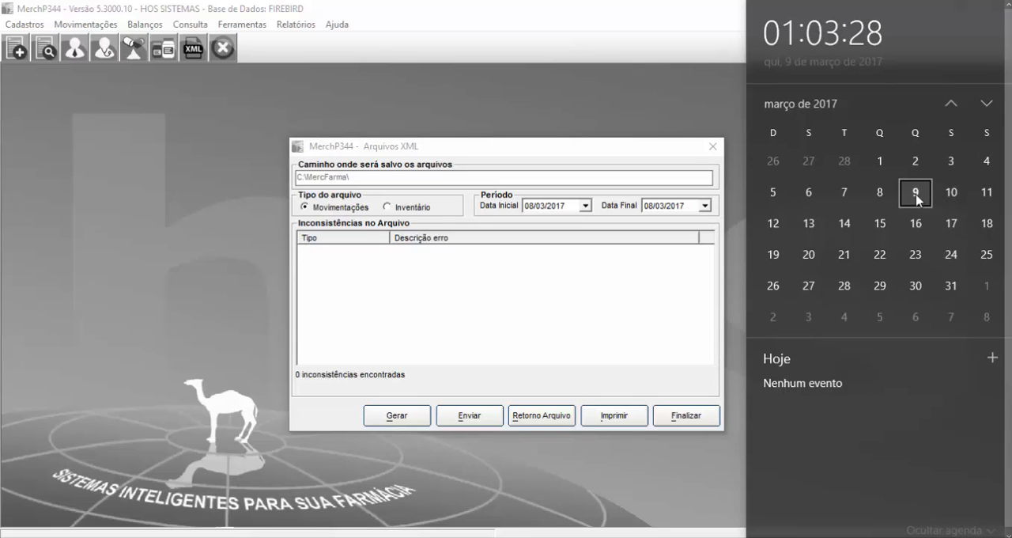
click(953, 200)
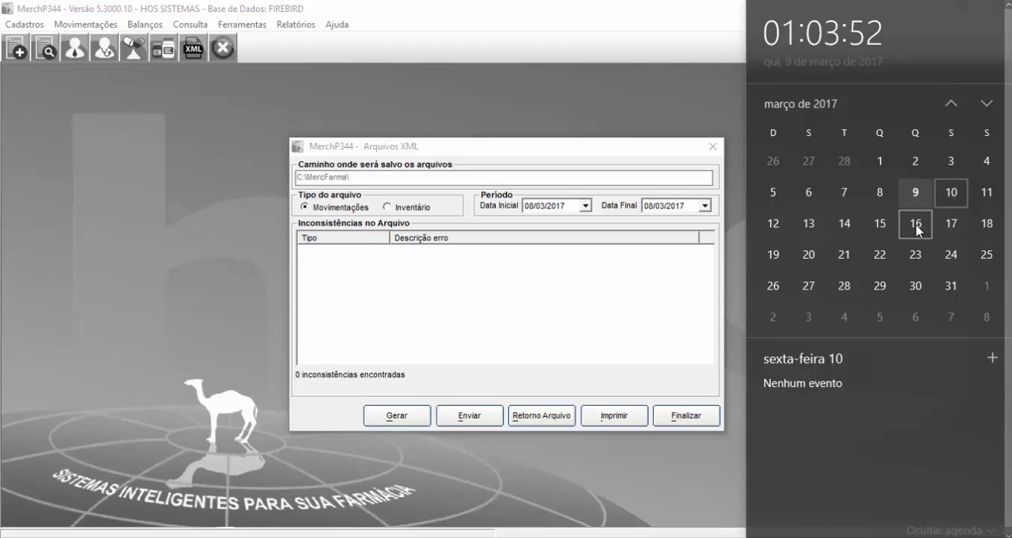
click(606, 306)
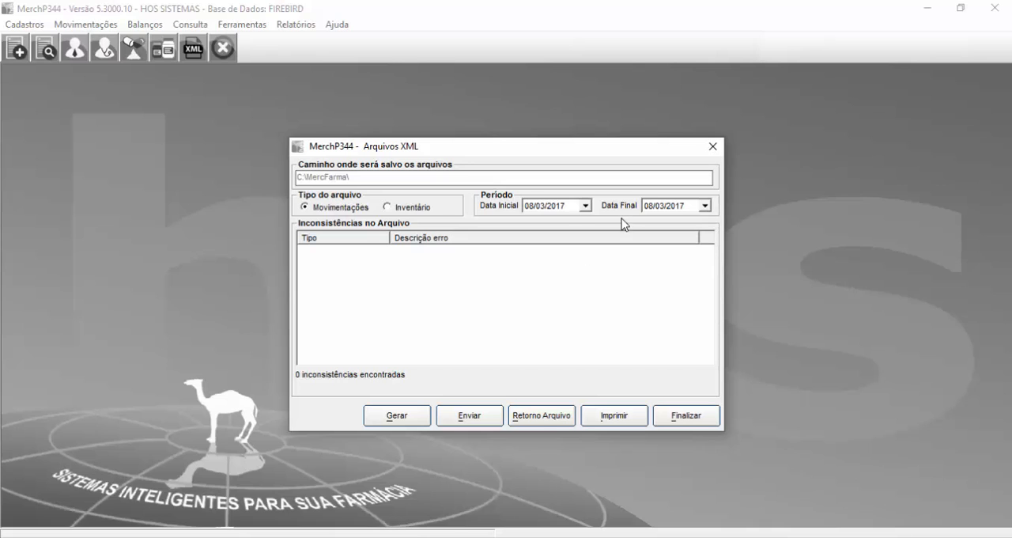
Step: Set the period's start date to 01/03/2017 and generate the movements XML up to 08/03/2017, confirming the responsible pharmacist's CPF
click(528, 205)
click(959, 537)
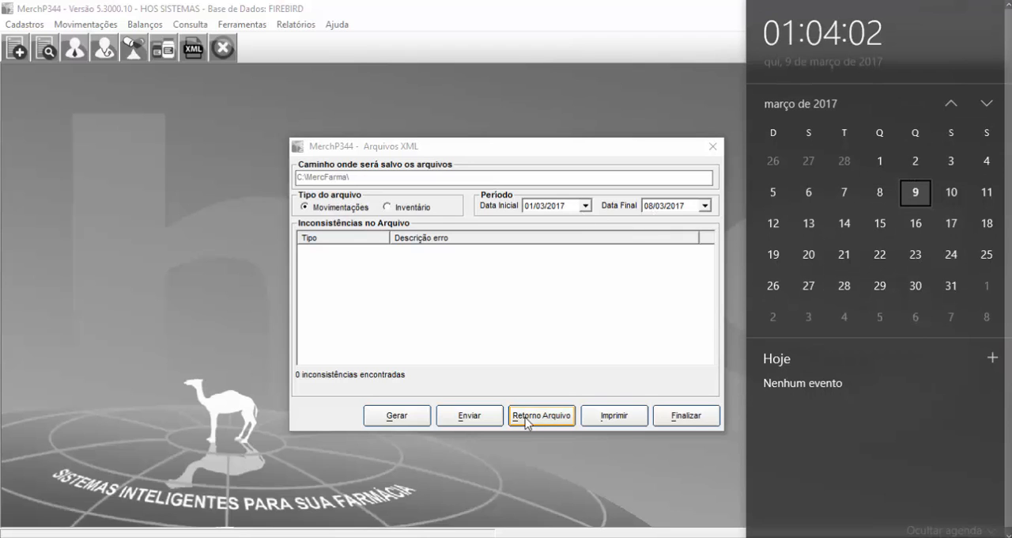
click(528, 358)
click(421, 411)
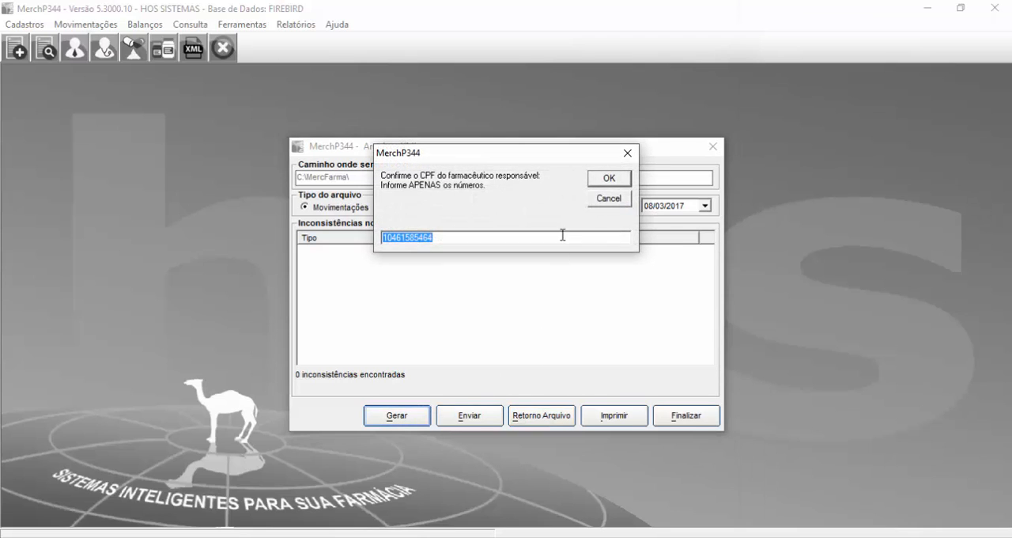
click(606, 179)
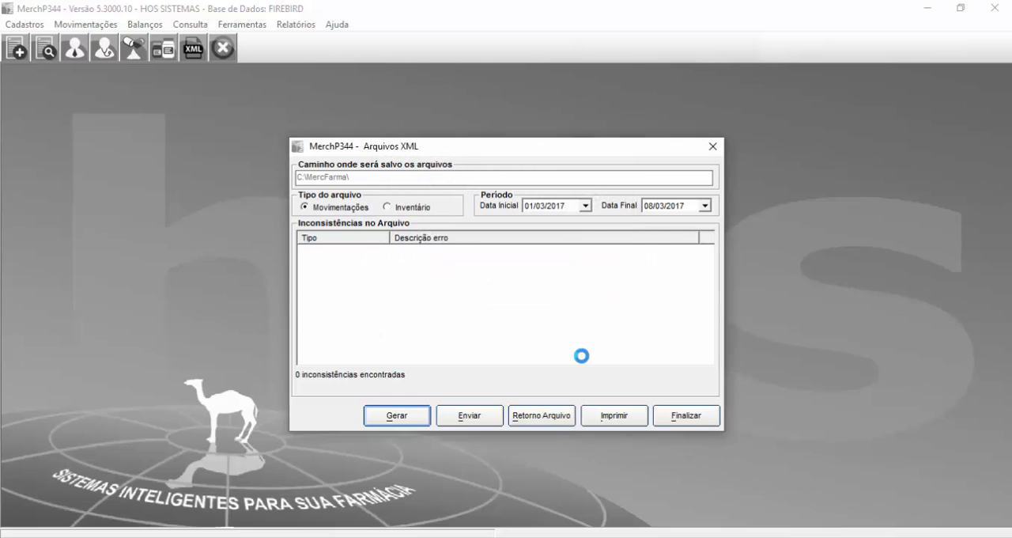
click(604, 329)
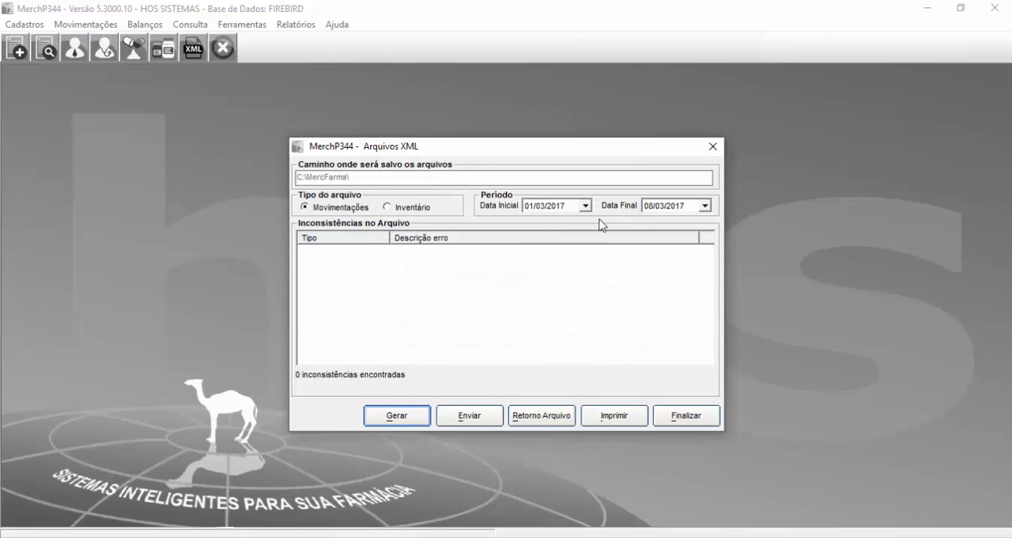
Step: Set the movements period's start date to 08/03/2017, and open the day of the end date for editing
click(648, 207)
click(532, 207)
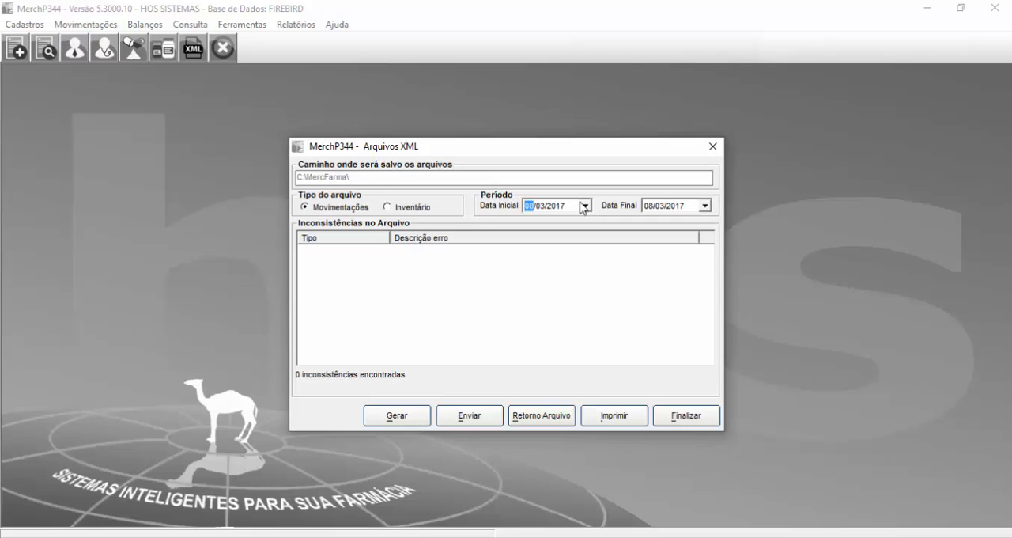
click(649, 207)
Step: Compare 10, 16 and 17 March 2017 in the system calendar, and close it
mouse_move(940, 535)
click(941, 536)
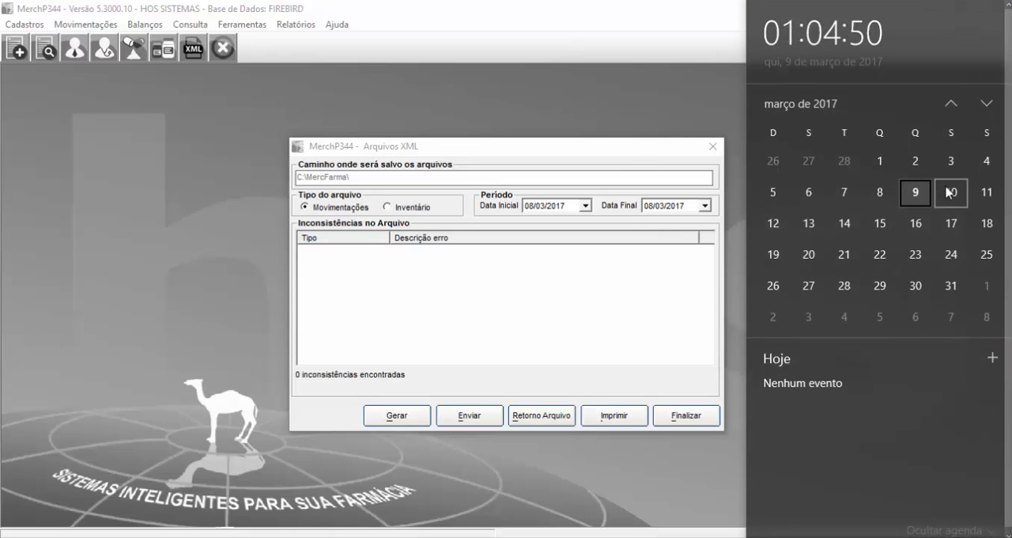
click(950, 197)
click(918, 225)
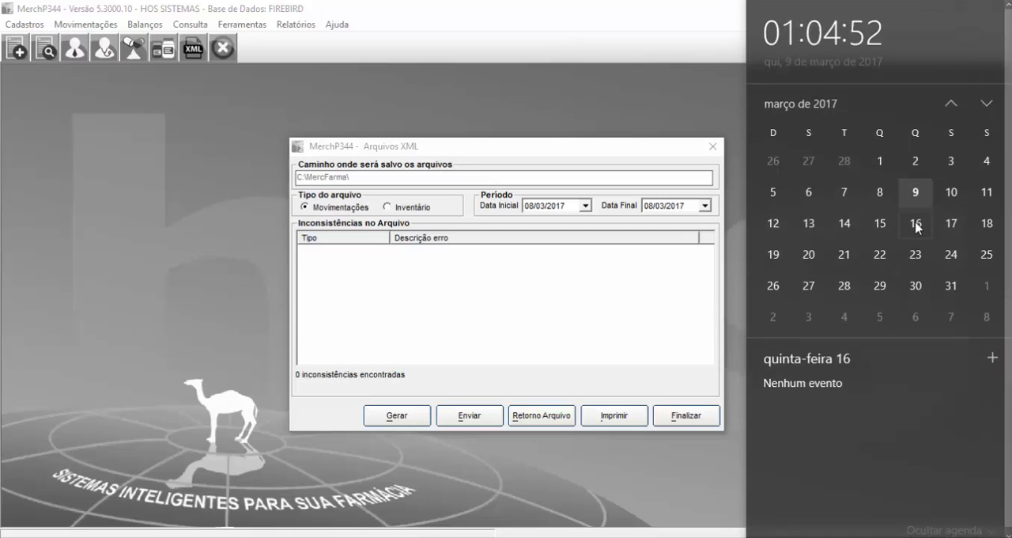
click(942, 228)
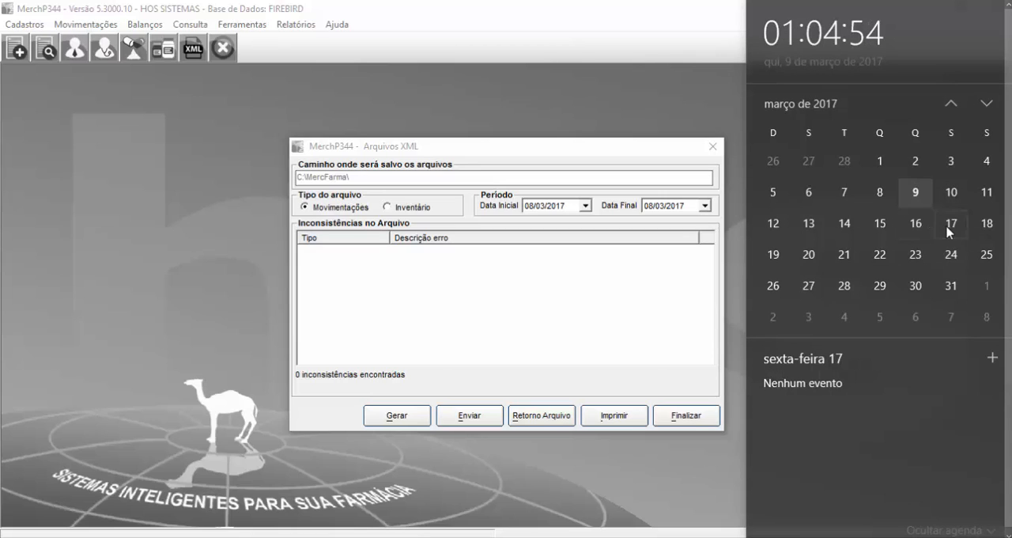
click(919, 230)
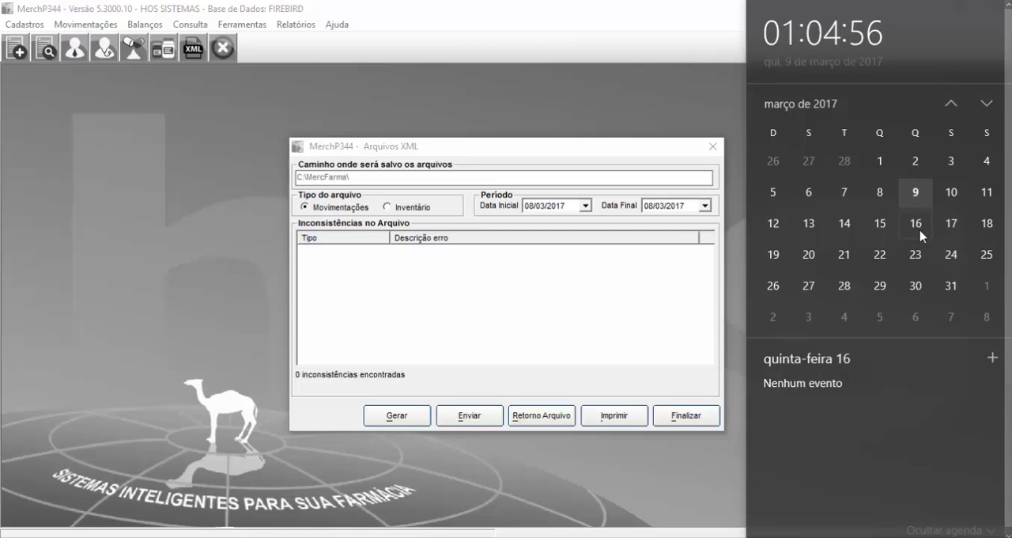
click(945, 226)
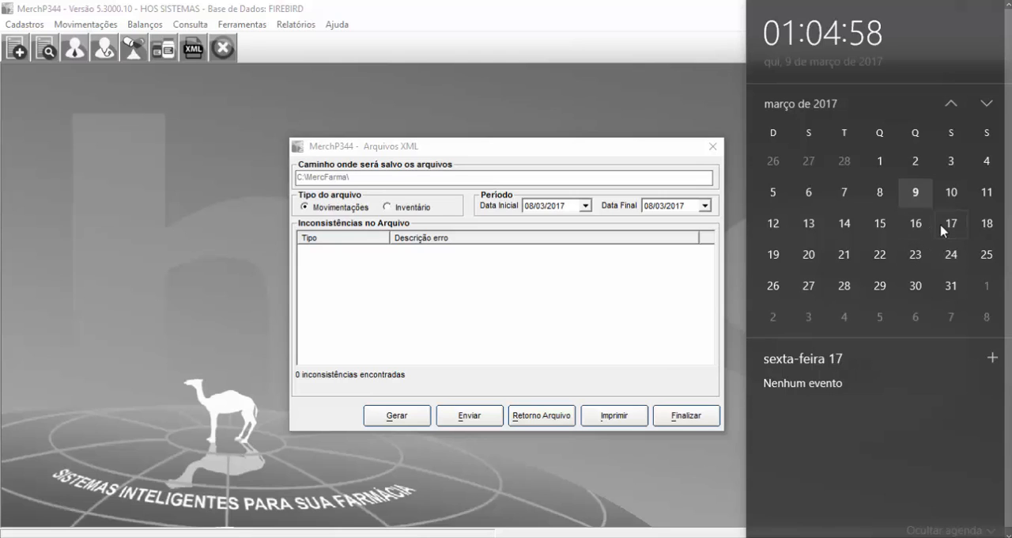
click(921, 227)
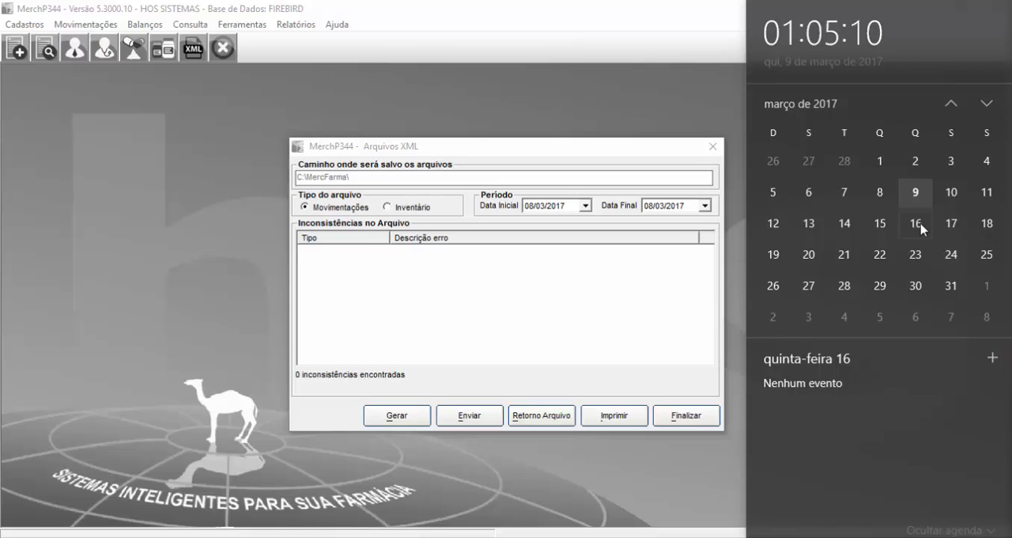
click(663, 260)
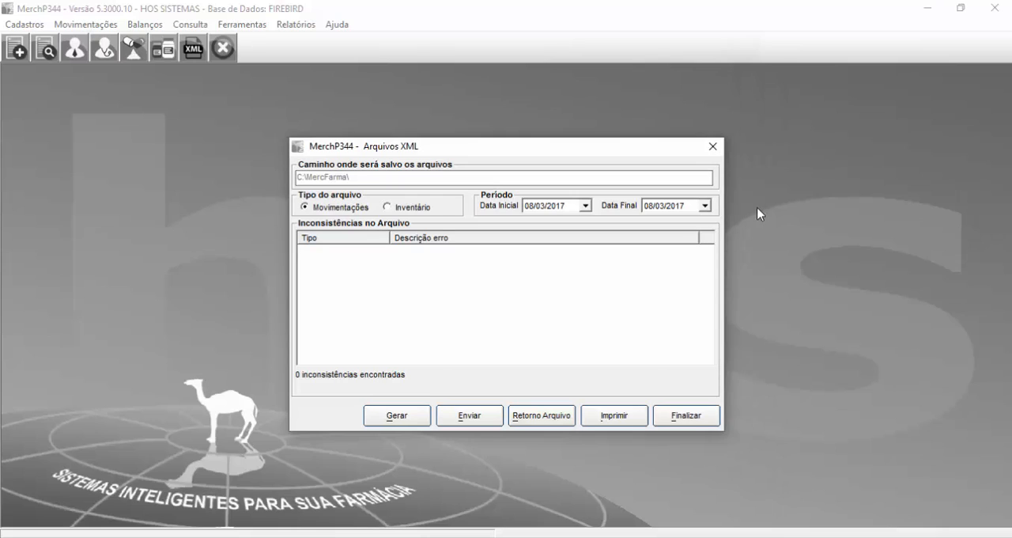
Step: Generate the movements XML file for 08/03/2017 alone, confirming the responsible pharmacist's CPF
click(526, 210)
click(647, 207)
click(403, 417)
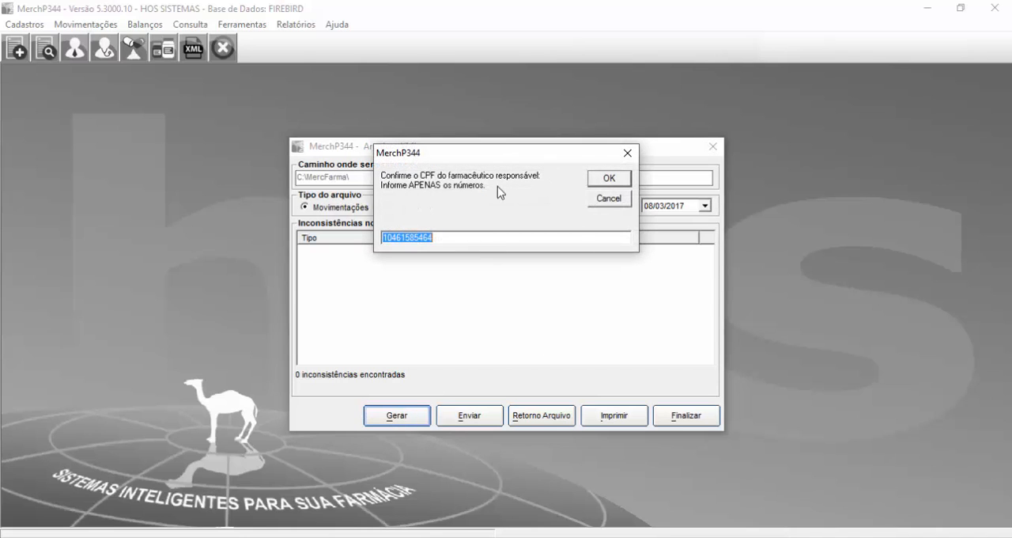
click(606, 182)
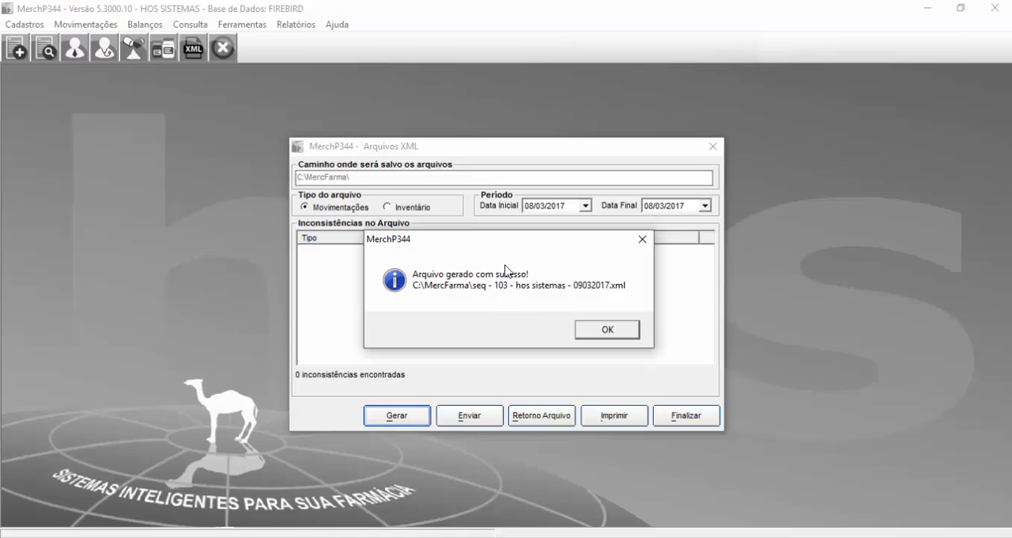
click(592, 333)
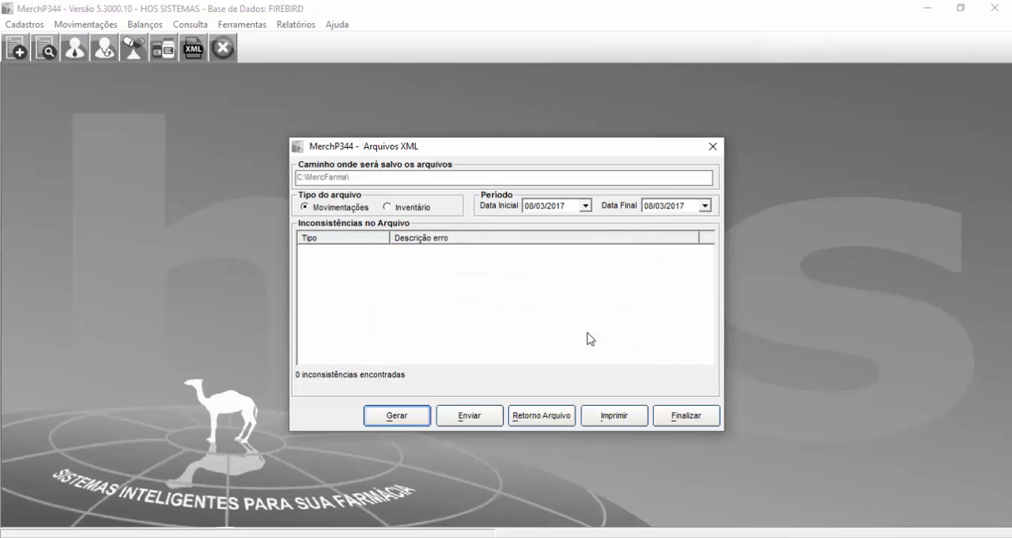
Step: Start sending the XML file by entering the employee code, and go to the password field of the sending data
click(450, 419)
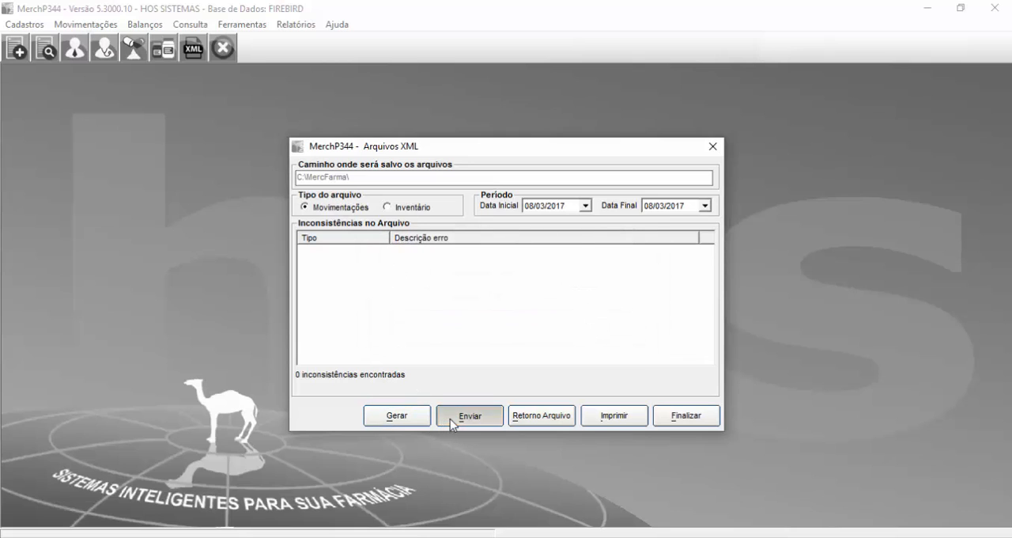
text(2)
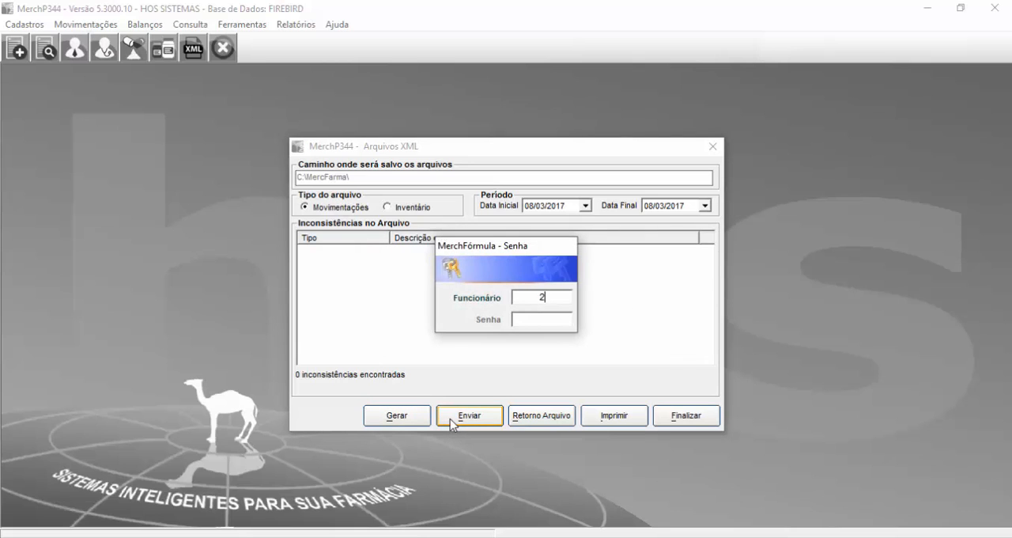
key(Return)
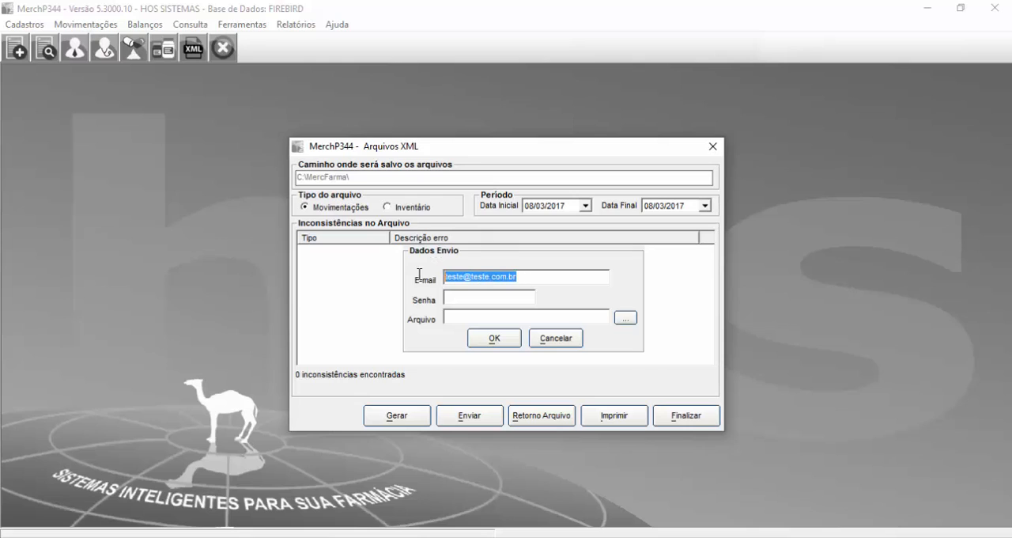
click(467, 297)
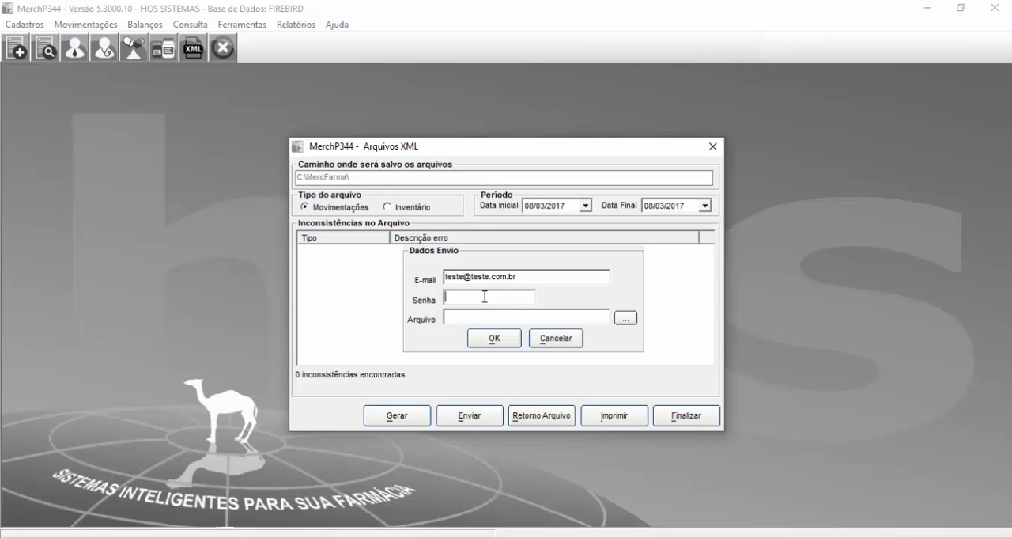
double_click(526, 278)
click(528, 299)
Step: Attach the archive "seq - 103 - hos sistemas - 09032017" from the MercFarma folder to the sending data
click(626, 318)
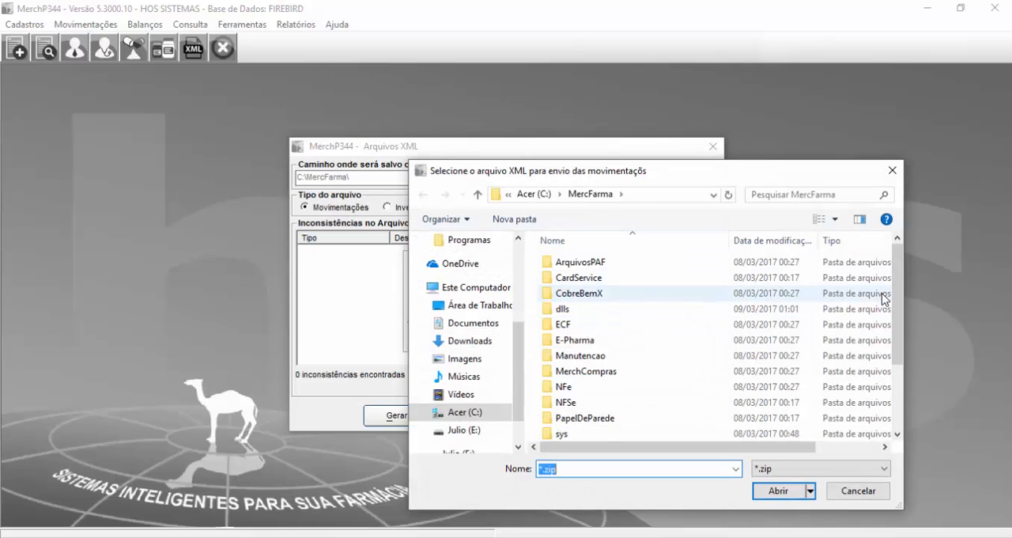
drag(897, 296, 897, 355)
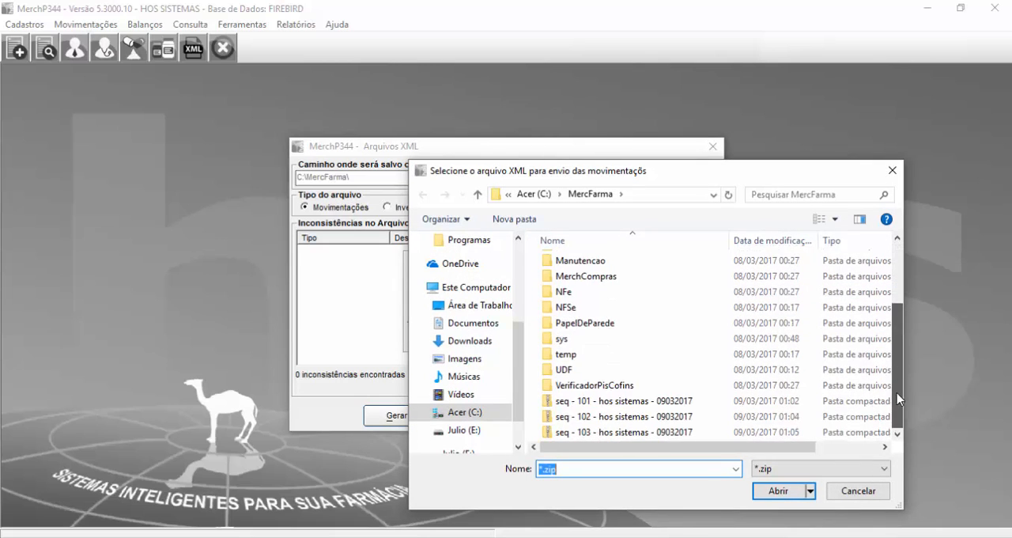
click(673, 401)
click(680, 417)
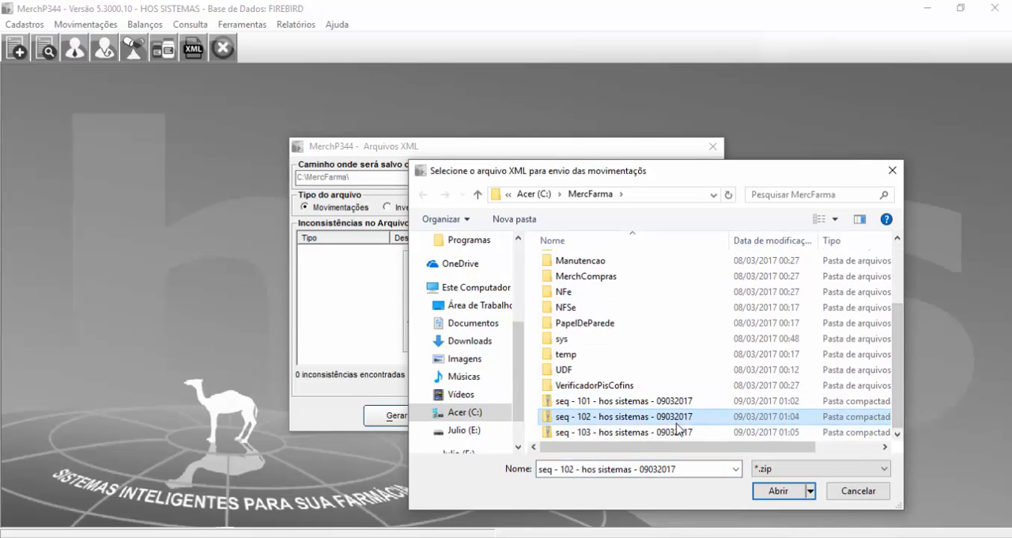
click(664, 405)
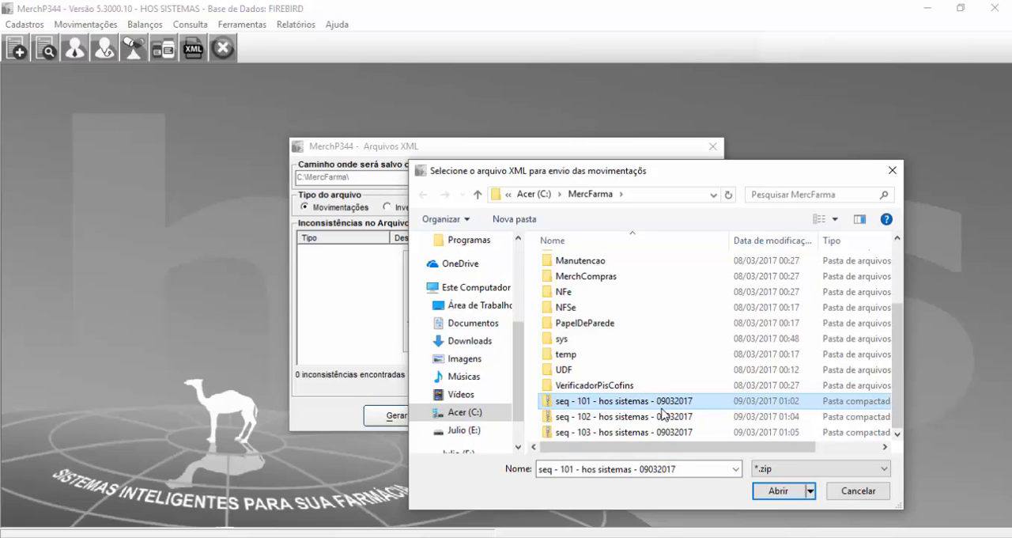
click(614, 434)
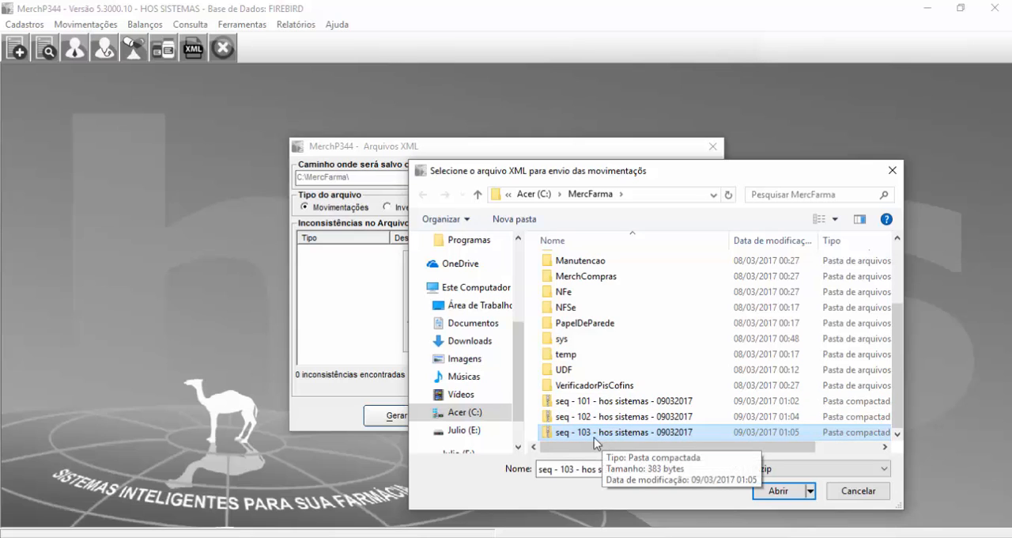
click(767, 491)
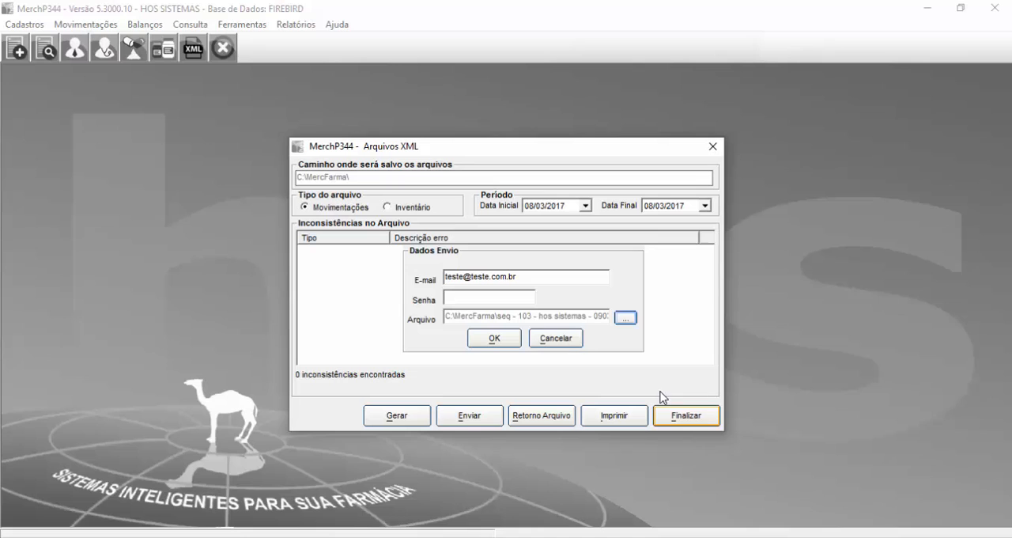
Step: Enter the access password, try to send the attached movements file, and cancel the sending form
click(492, 298)
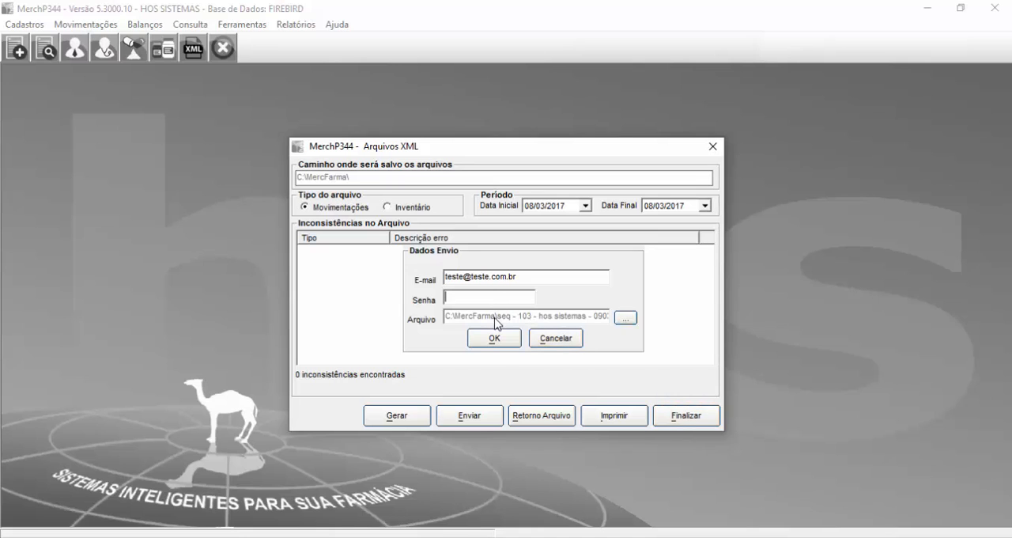
click(495, 342)
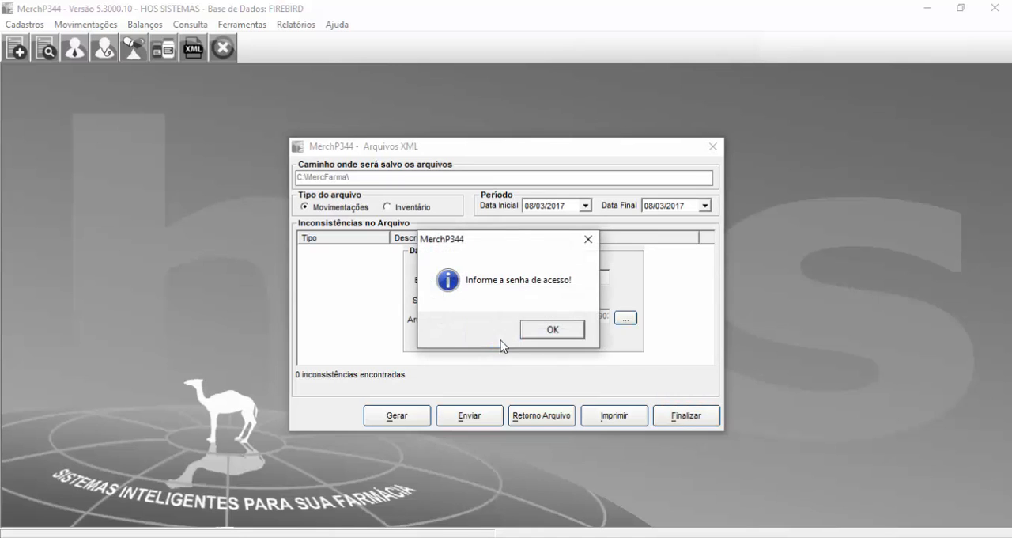
key(Return)
text(**)
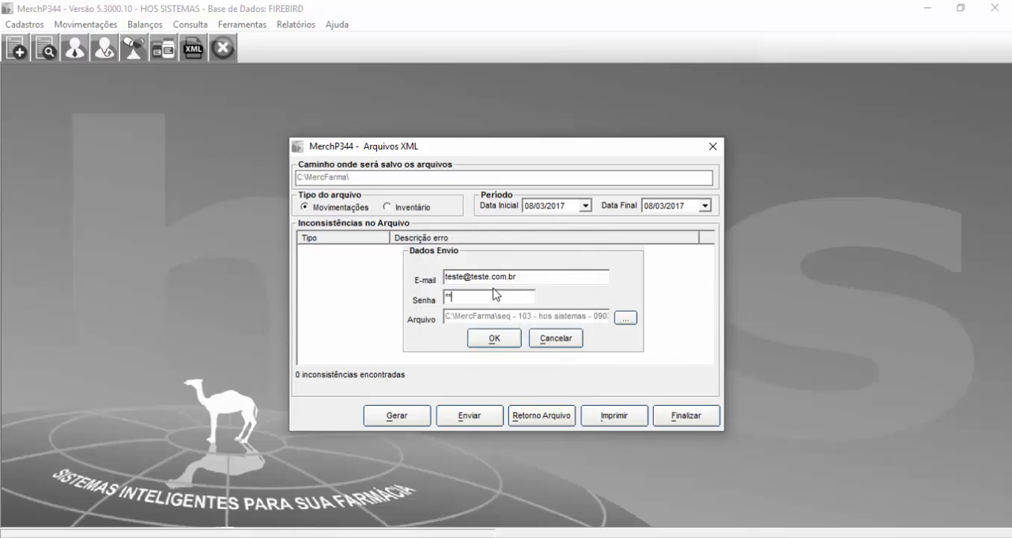
text(*)
double_click(489, 301)
click(496, 341)
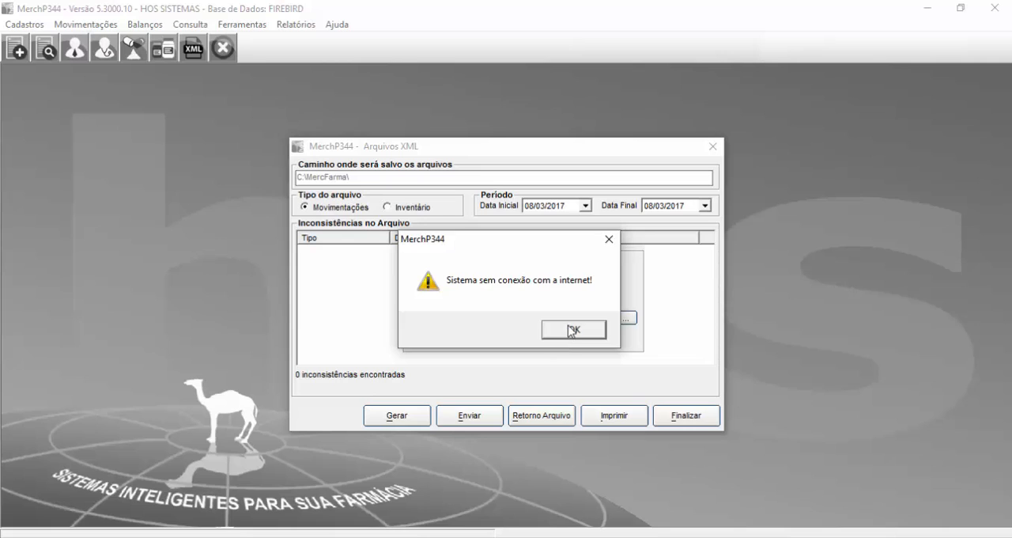
click(572, 329)
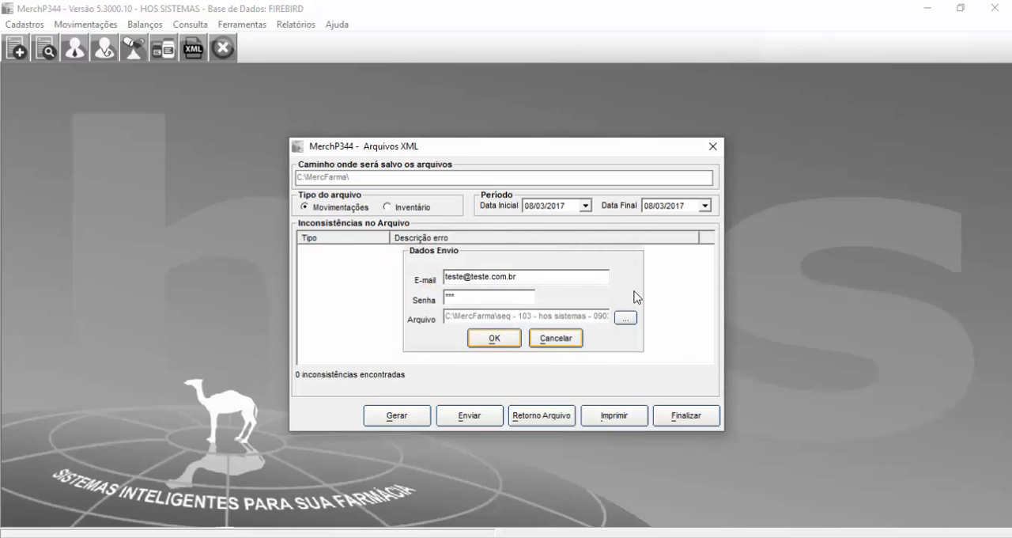
click(563, 341)
click(547, 342)
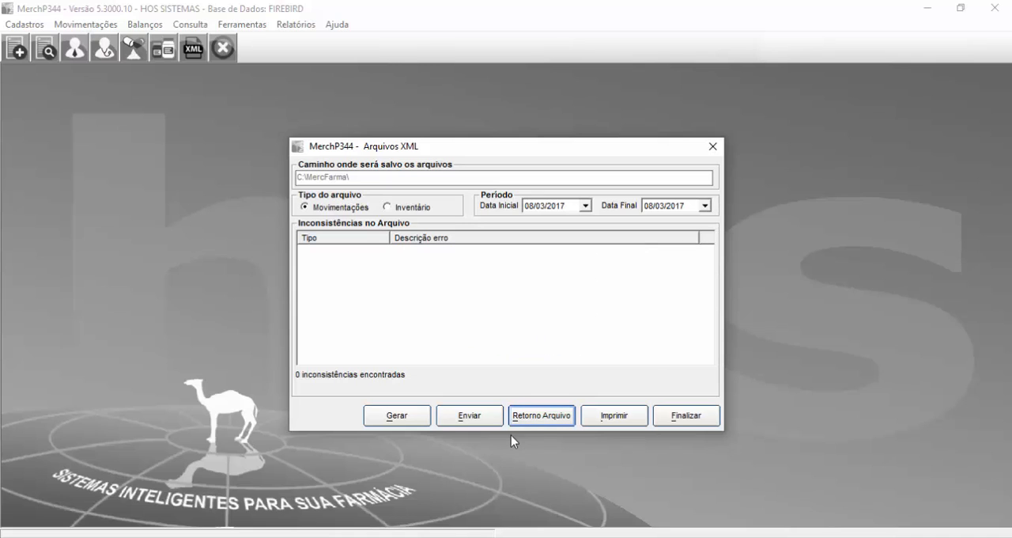
Step: Request the printout from the XML files dialog, entering the employee code
click(611, 421)
text(2)
key(Return)
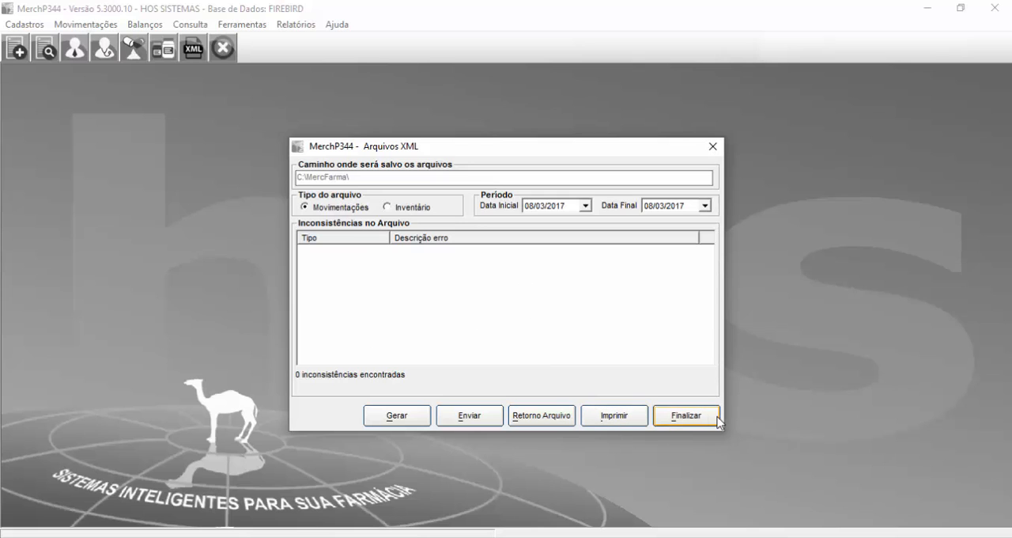
Step: Open the file return control from the XML files dialog and try to obtain the return for the 09/03/2017 movements file
click(545, 417)
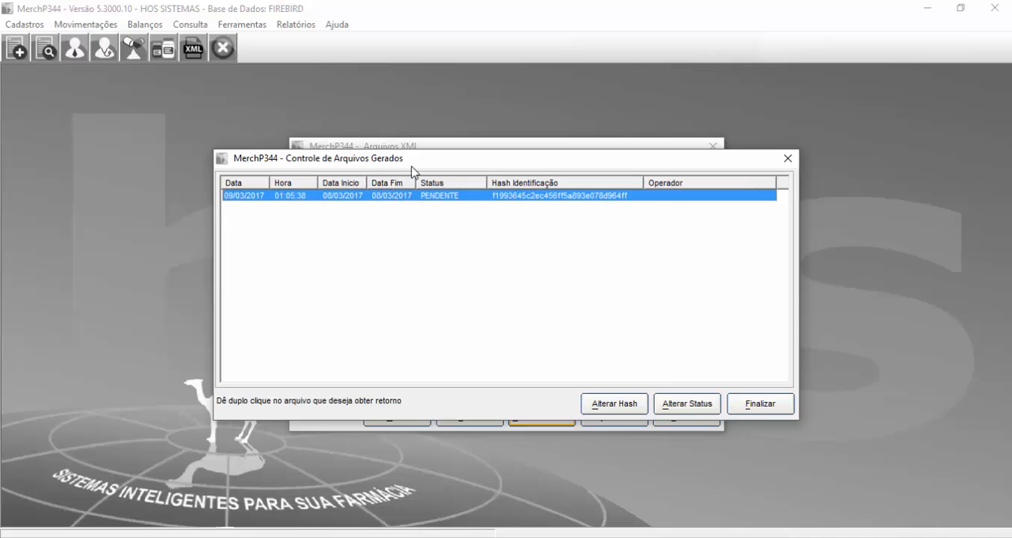
drag(411, 171, 396, 345)
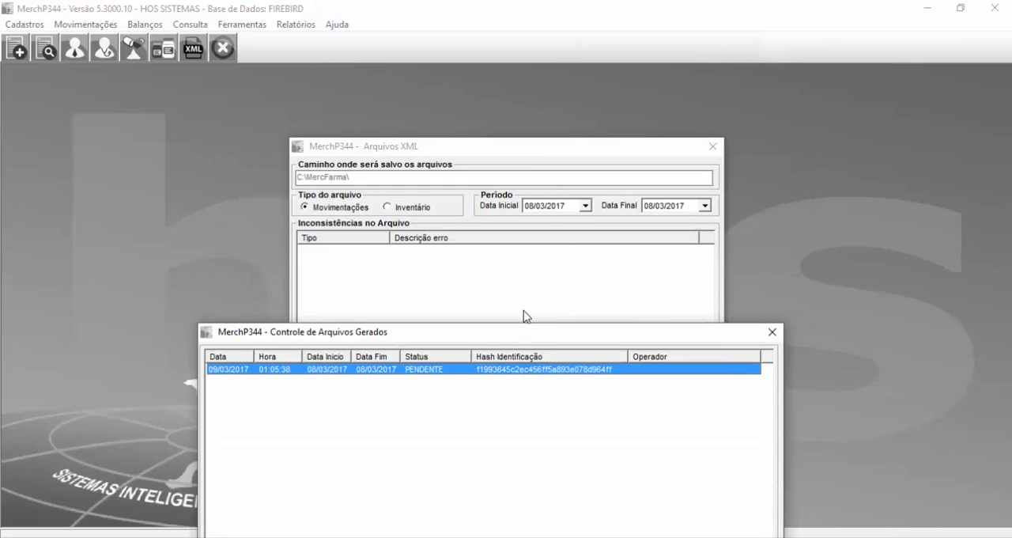
drag(515, 332, 517, 181)
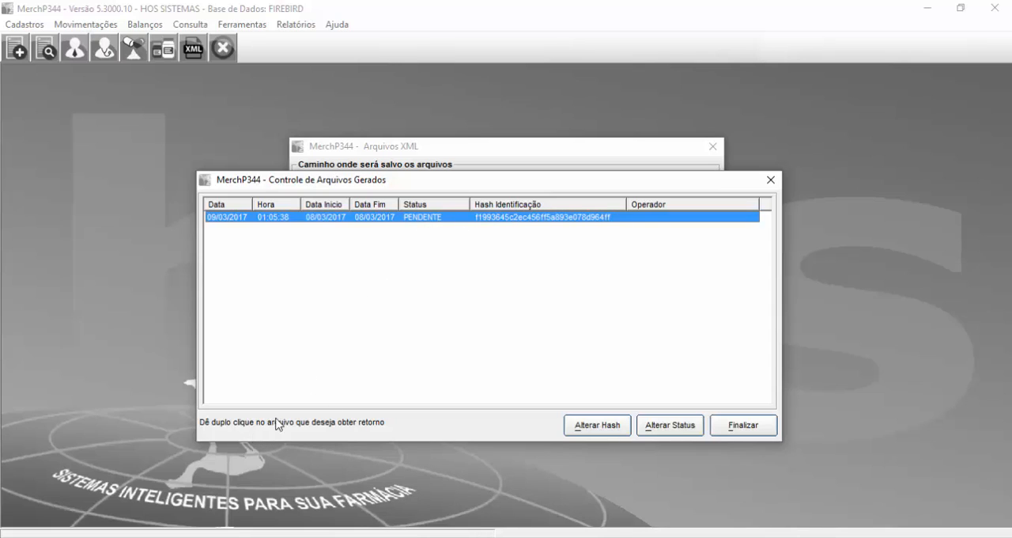
double_click(428, 218)
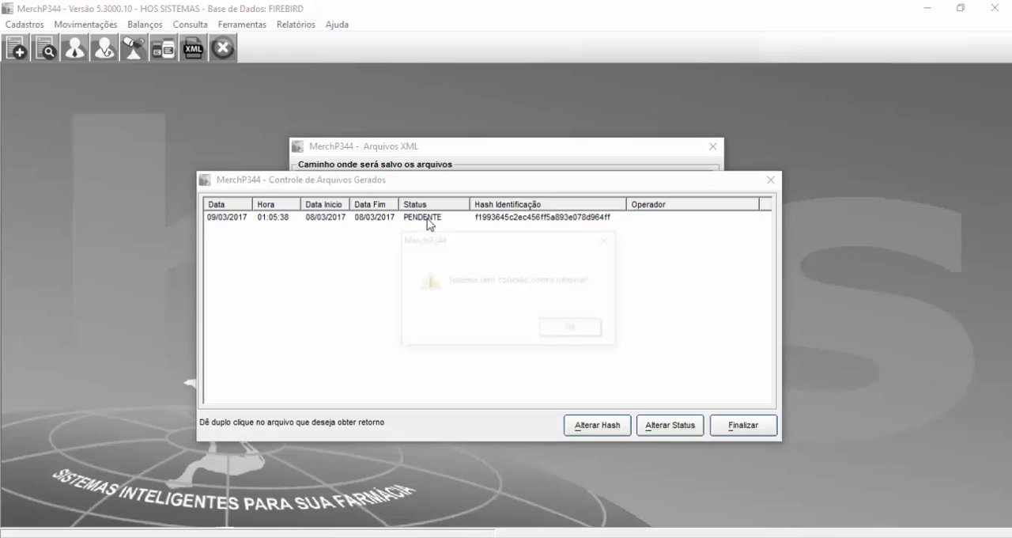
click(558, 330)
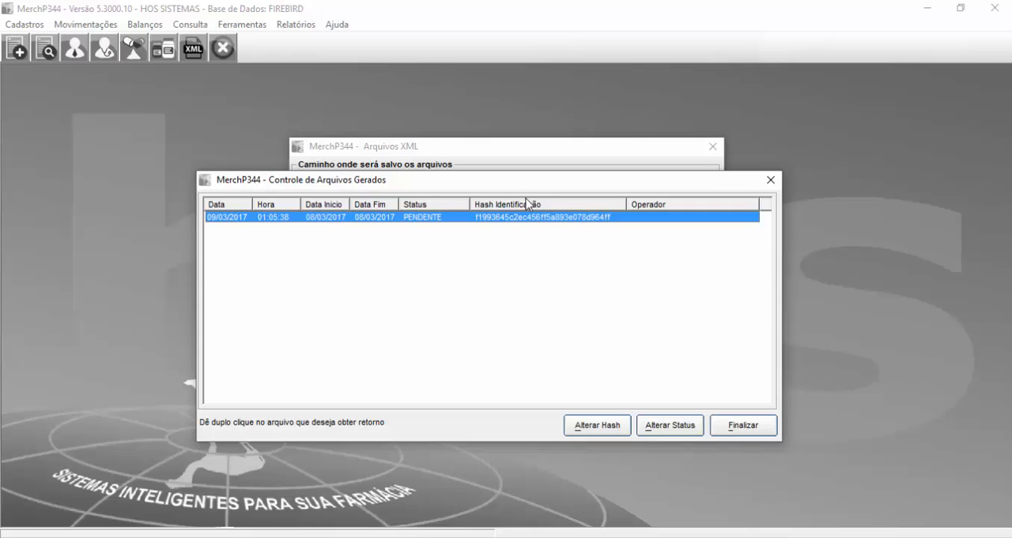
Step: Confirm the status PENDENTE for the generated movements file, and close the file control and the XML files dialog
drag(512, 186, 490, 125)
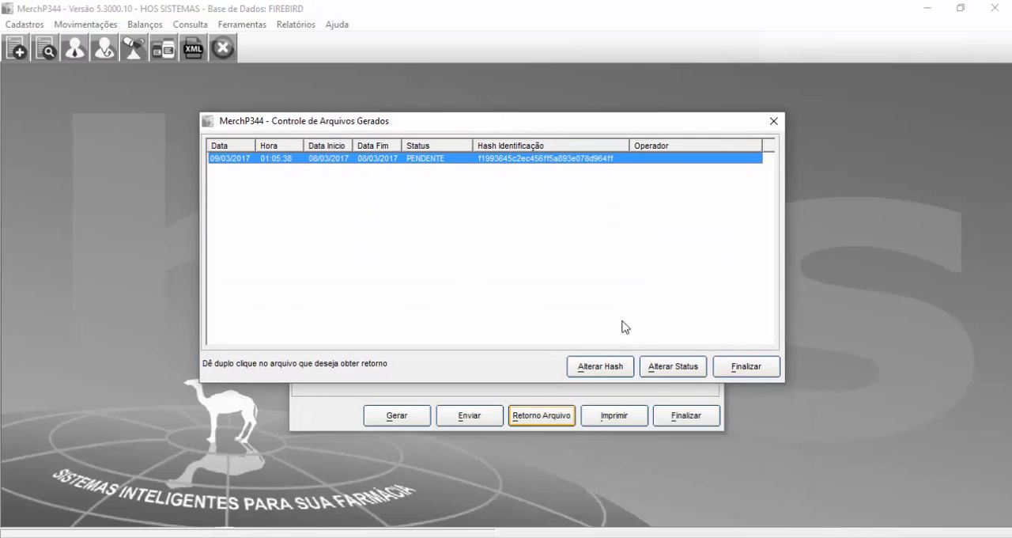
click(654, 368)
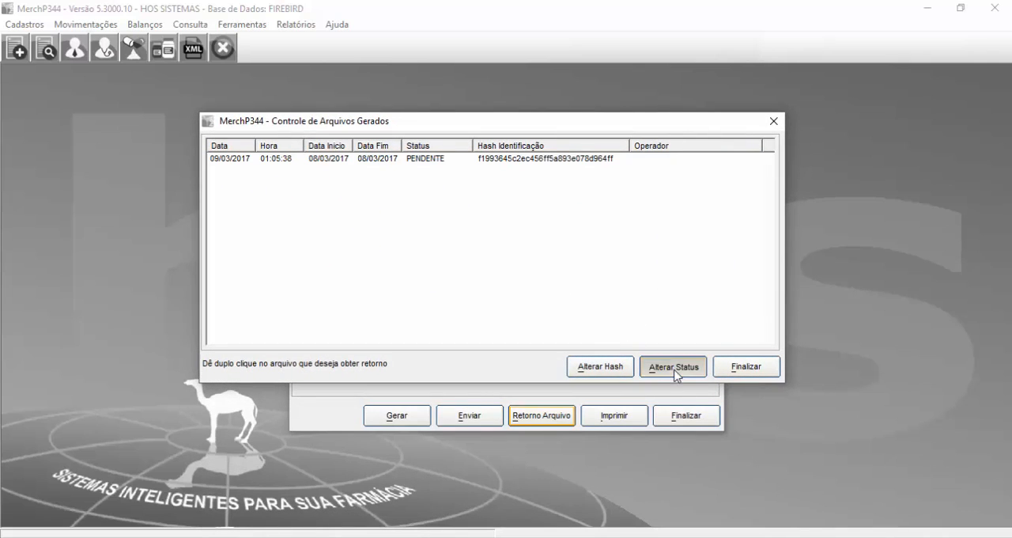
key(Return)
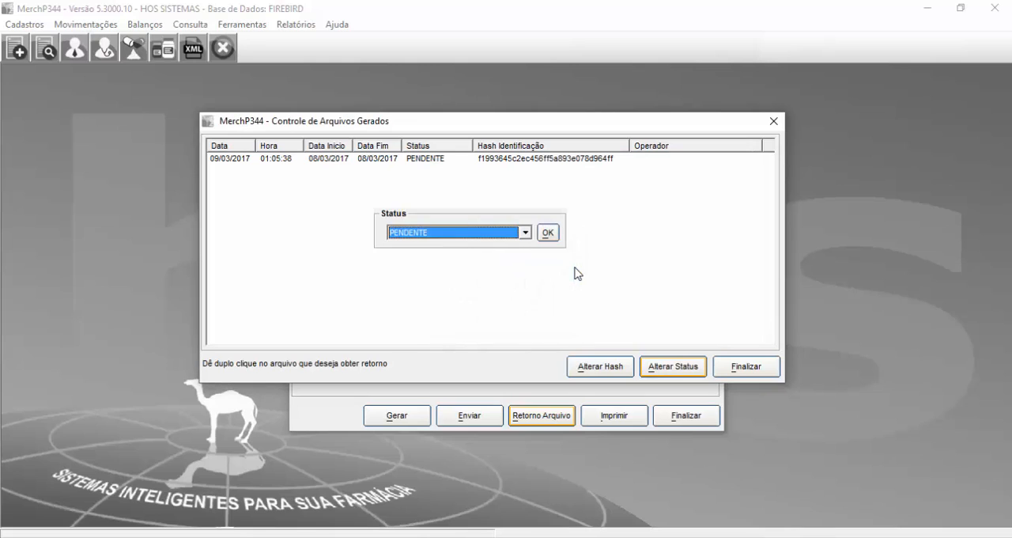
click(449, 234)
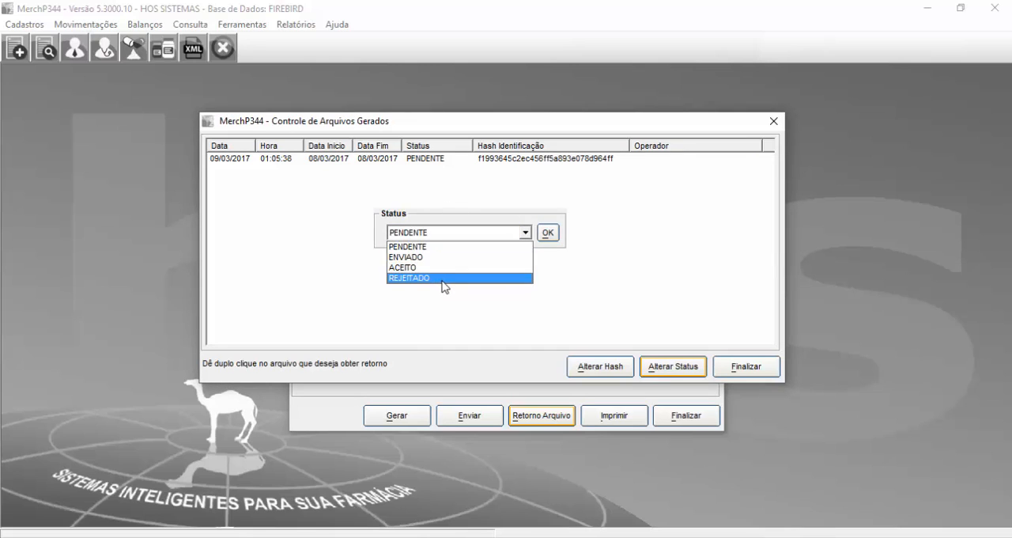
click(447, 233)
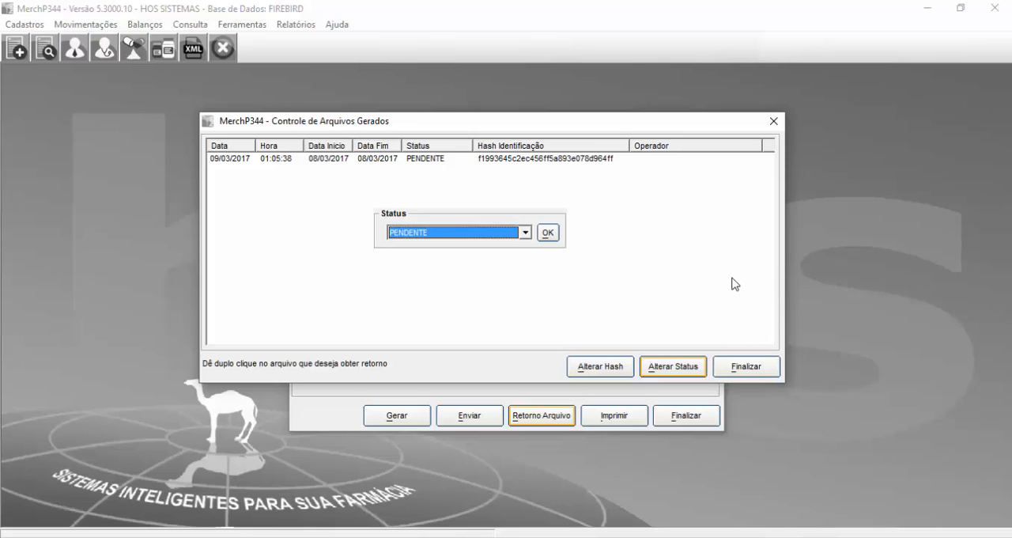
click(548, 236)
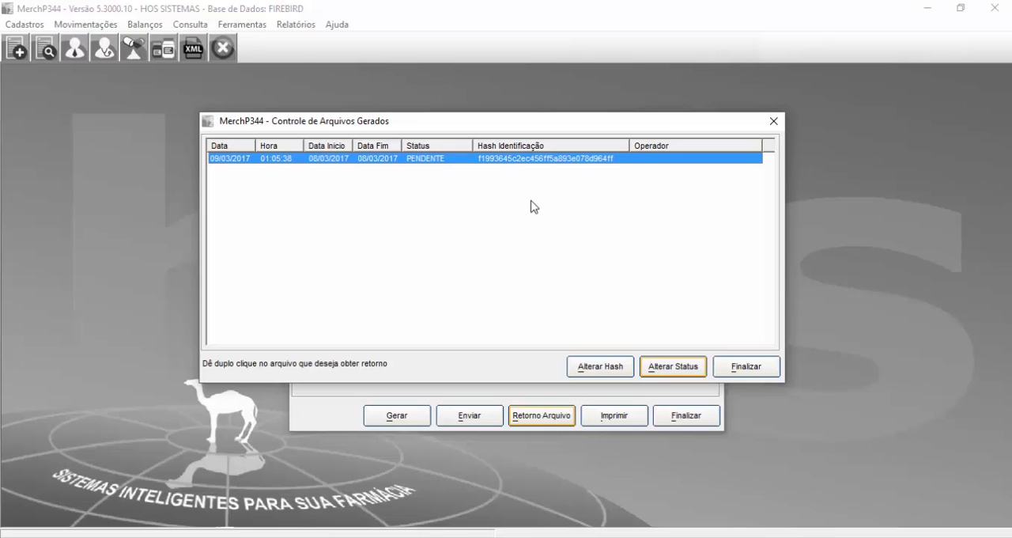
click(774, 122)
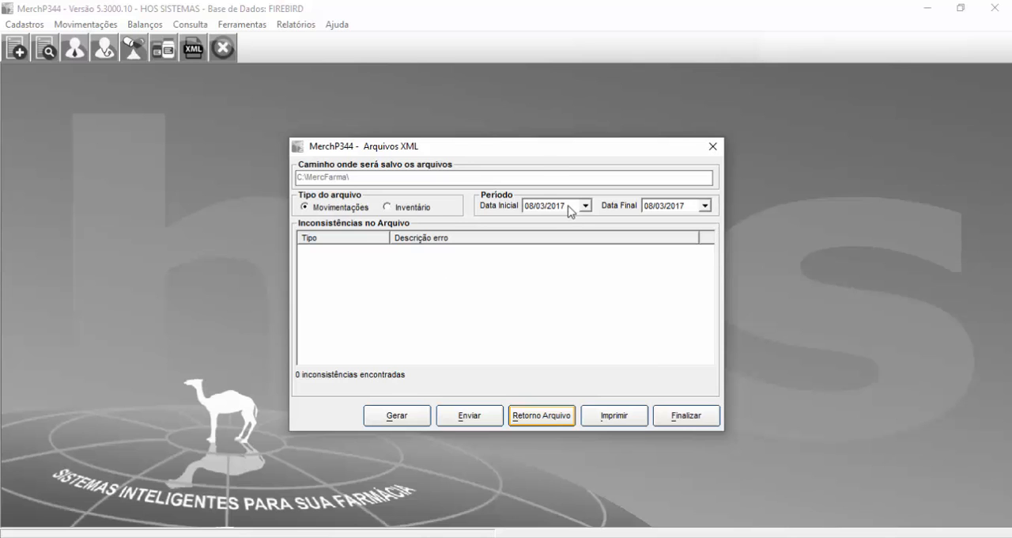
click(713, 146)
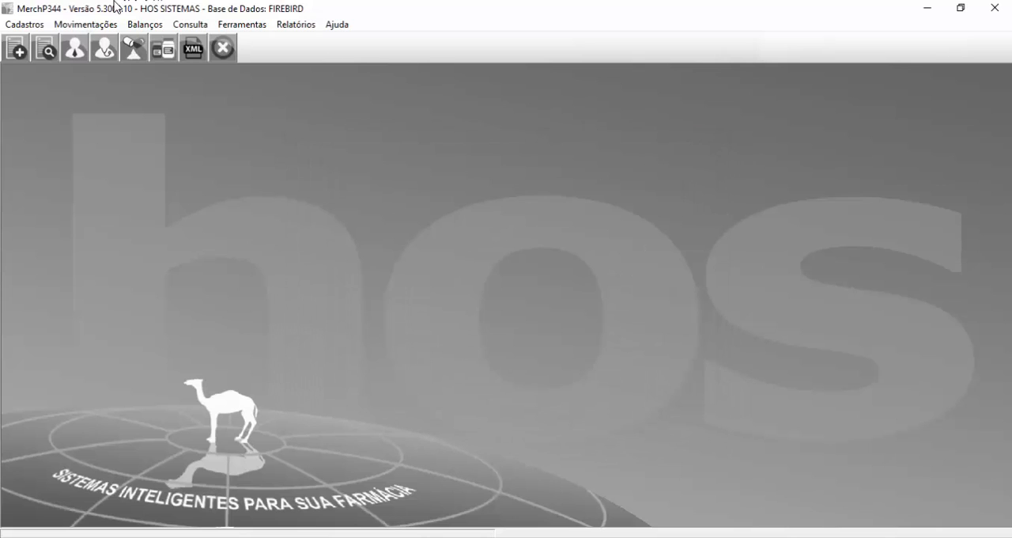
Step: Open the generated files control for sent movements, entering the employee code, view its list, and close it
click(105, 24)
mouse_move(136, 74)
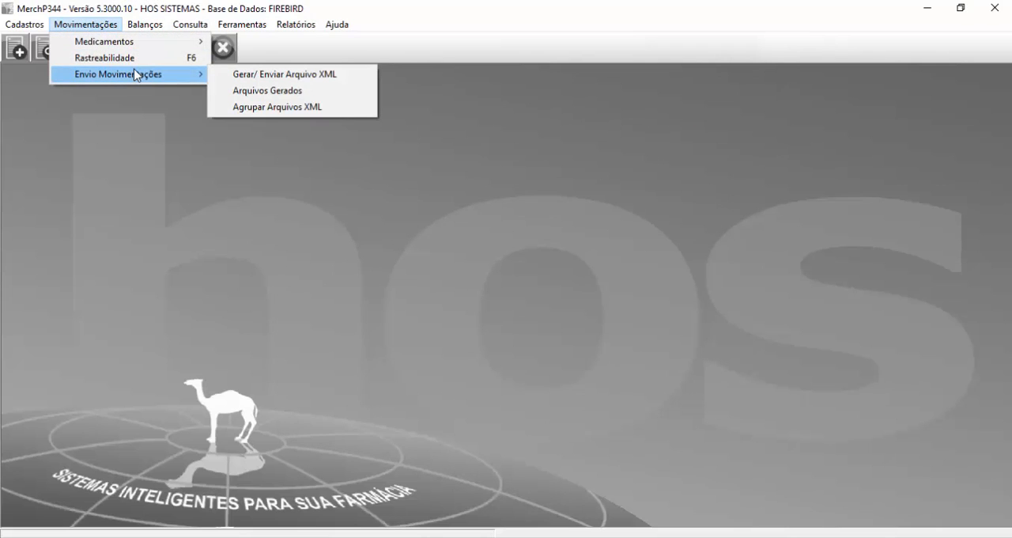
click(274, 92)
text(2)
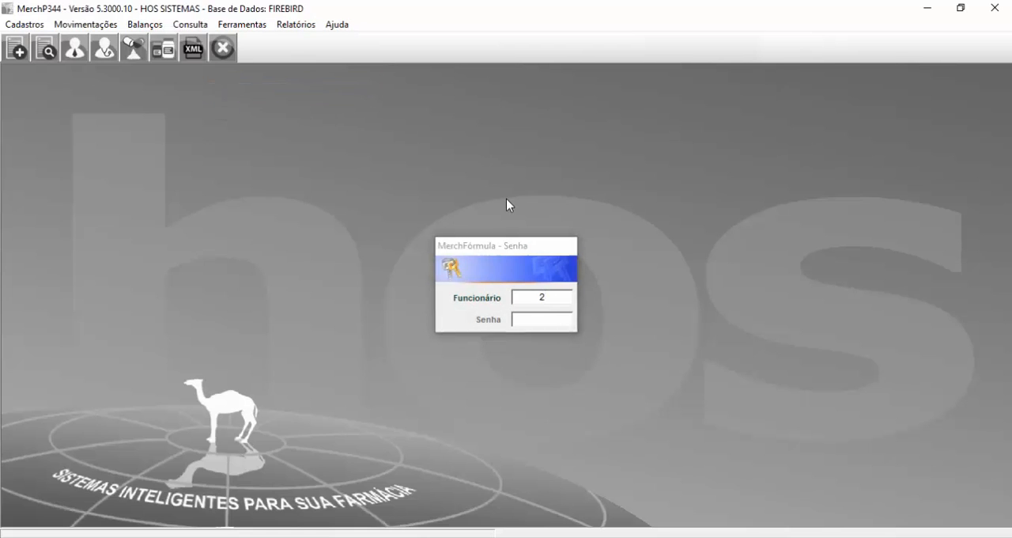
key(Return)
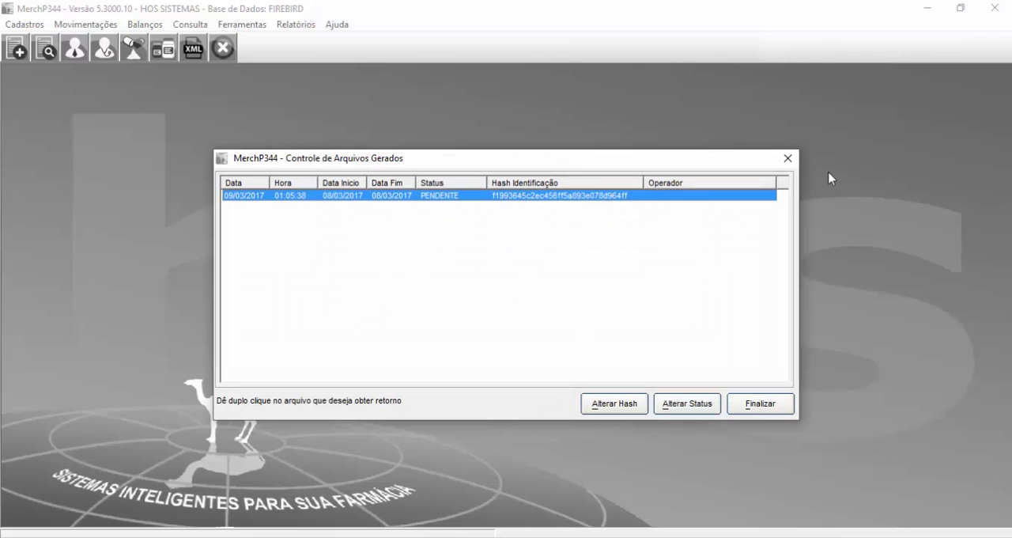
click(788, 158)
click(85, 24)
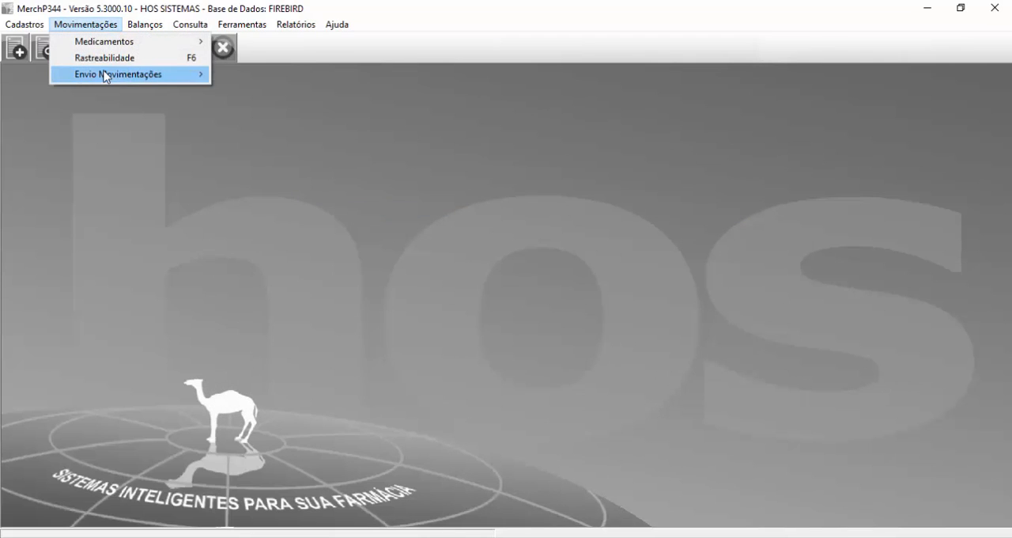
mouse_move(103, 76)
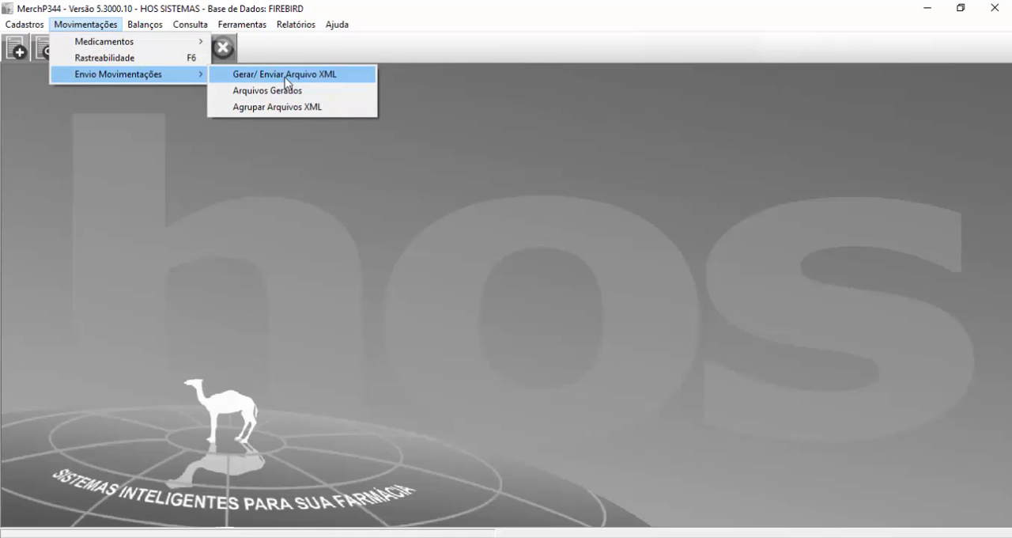
click(367, 277)
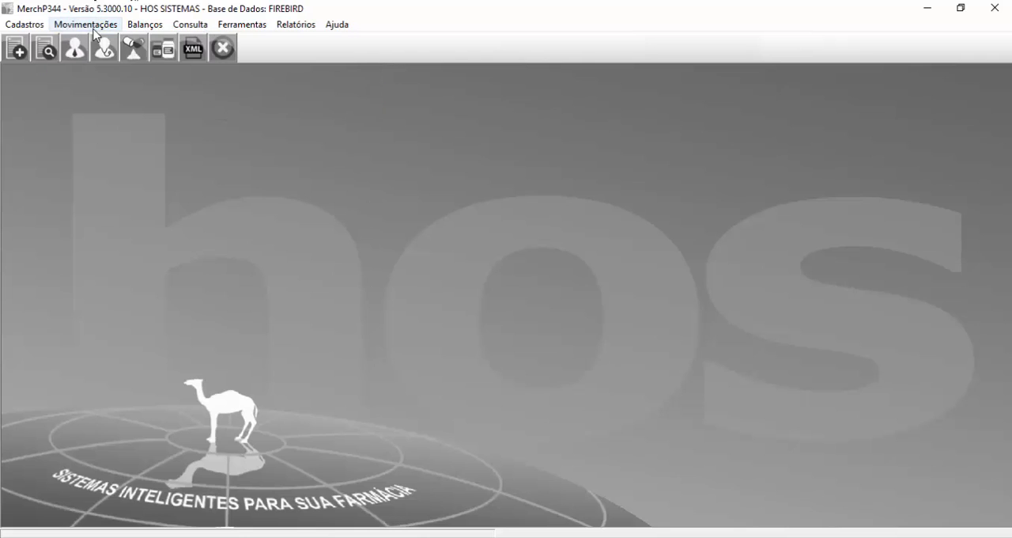